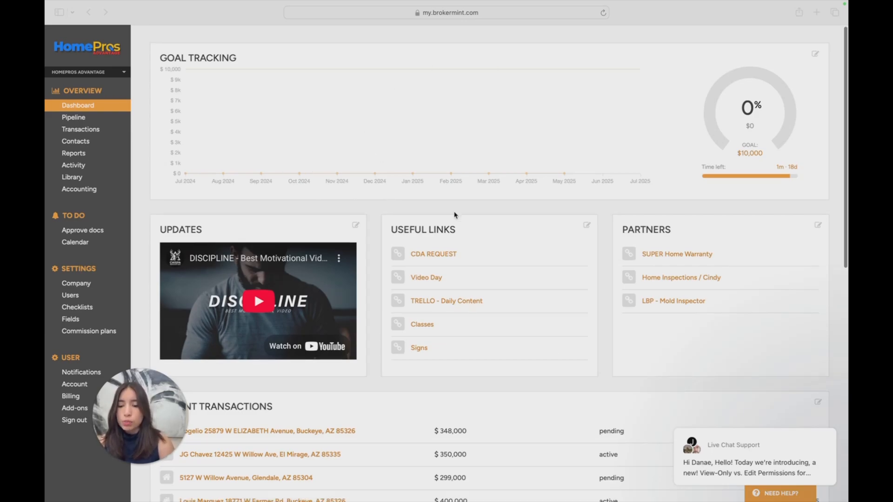
Look over the dashboard's goal tracking, updates, useful links, partners and recent transactions
scroll(454, 214, down, 1)
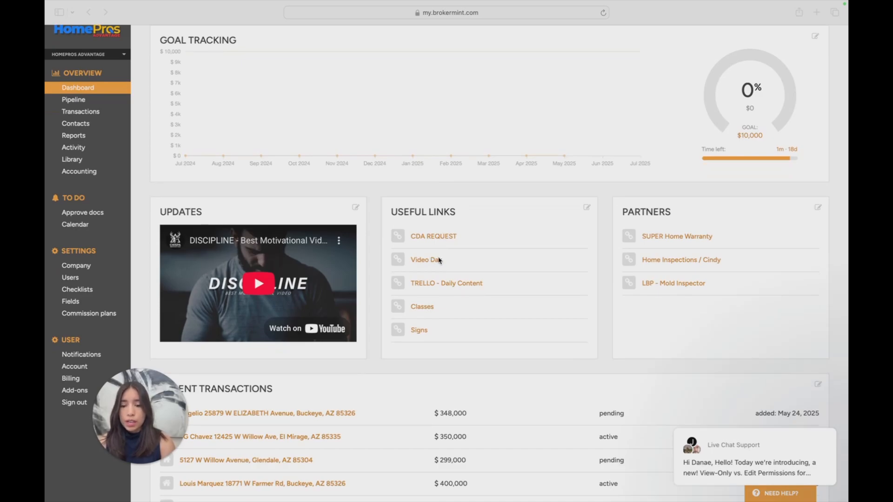
scroll(449, 264, down, 1)
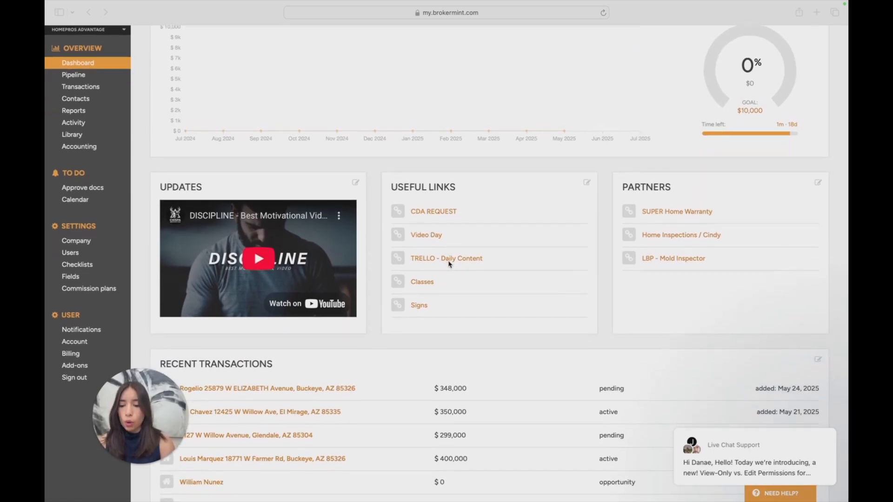
scroll(457, 232, up, 2)
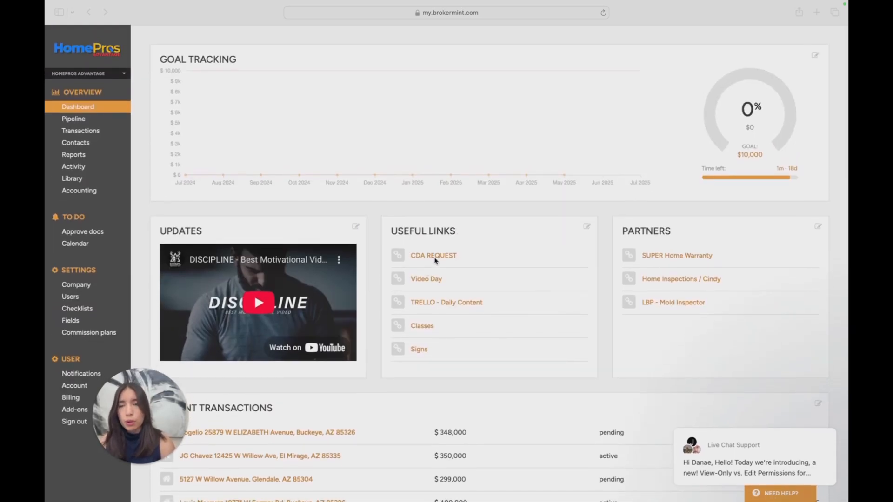
scroll(468, 261, down, 1)
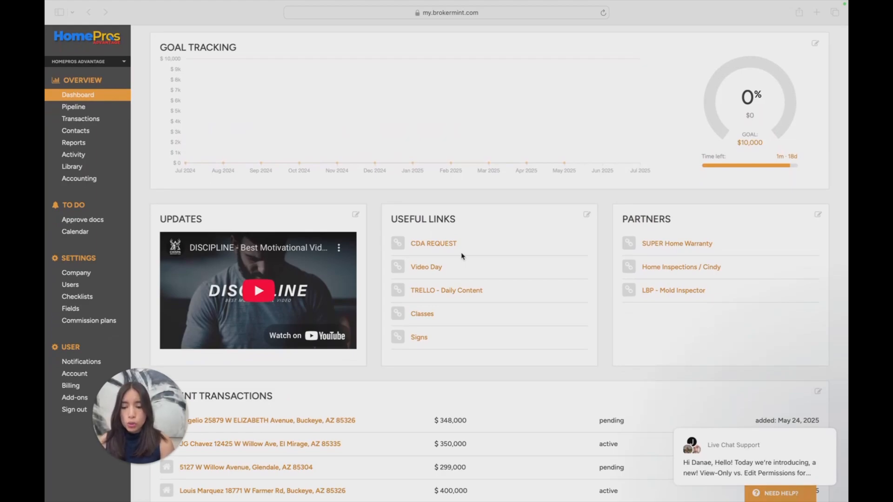
scroll(439, 246, down, 3)
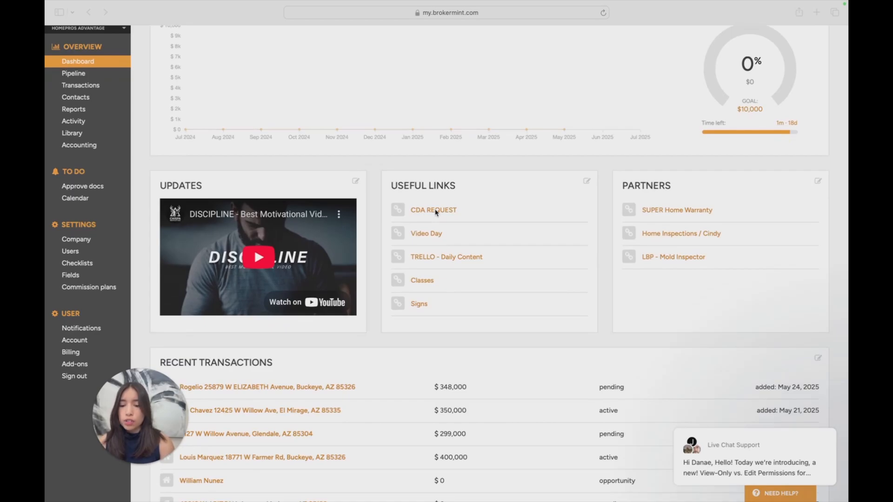
scroll(437, 240, down, 3)
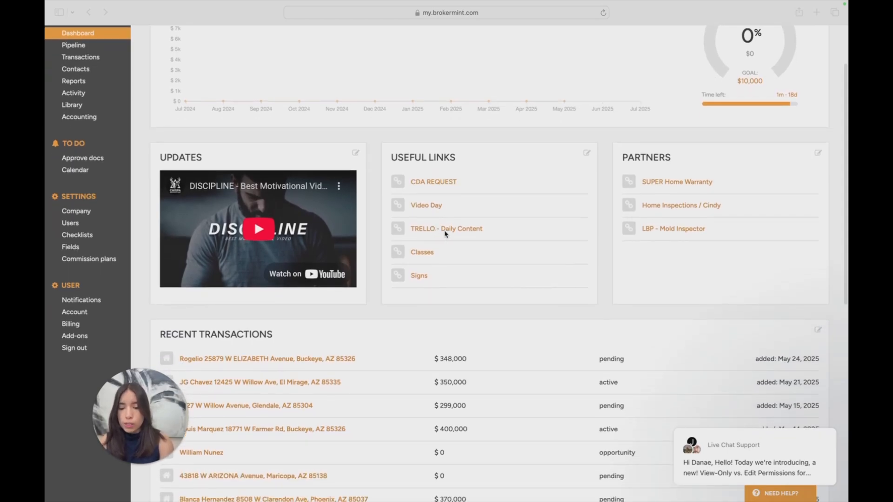
scroll(445, 233, down, 3)
scroll(432, 204, down, 3)
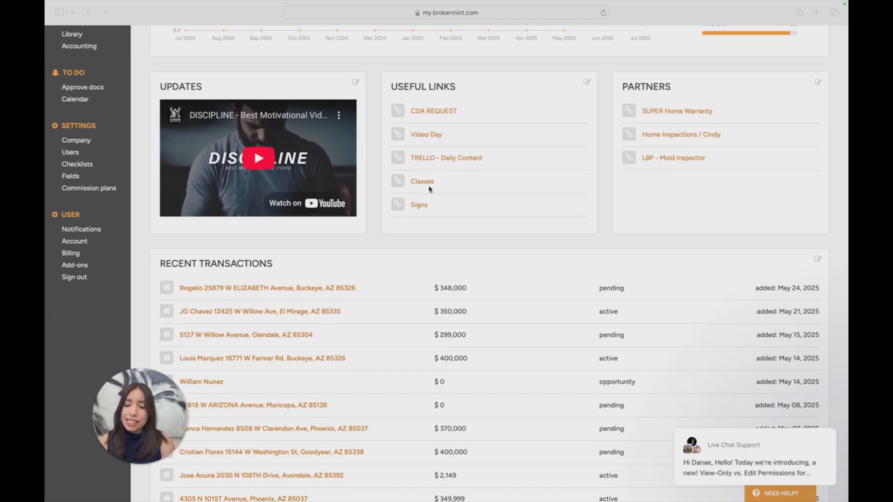
scroll(421, 272, down, 2)
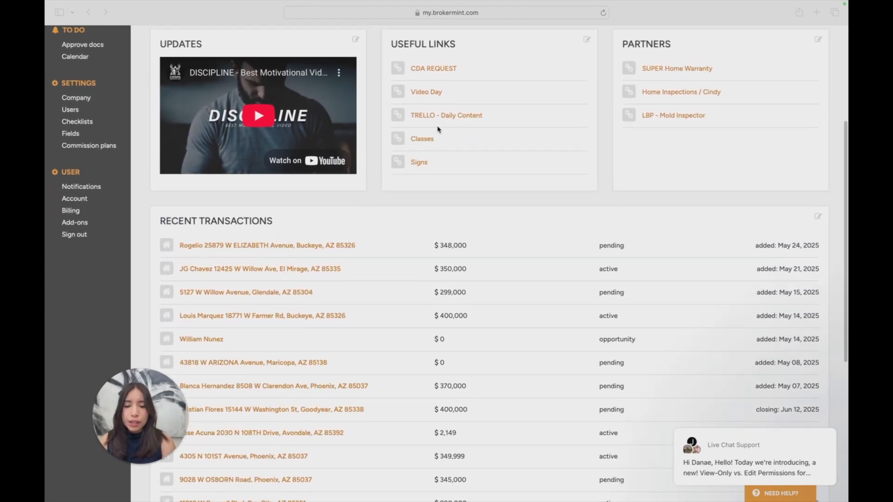
scroll(437, 129, up, 1)
scroll(412, 193, up, 4)
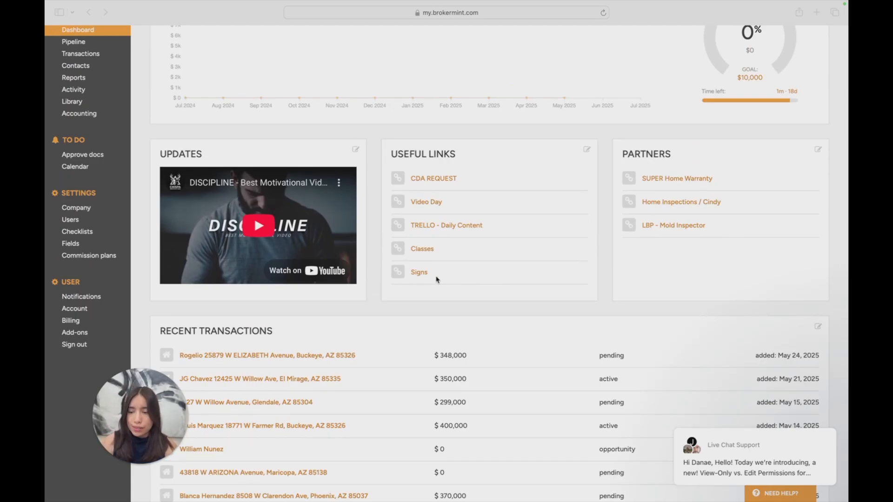
scroll(261, 233, up, 4)
scroll(158, 127, up, 3)
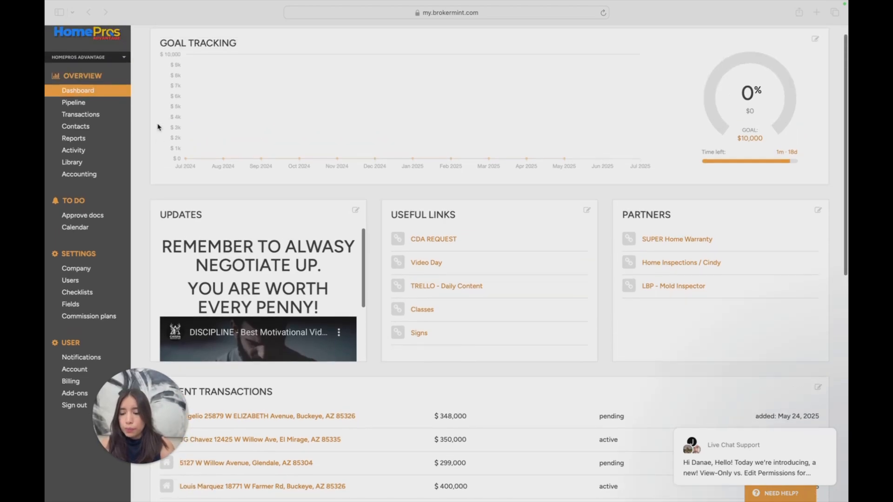
Open the list of transactions
click(103, 117)
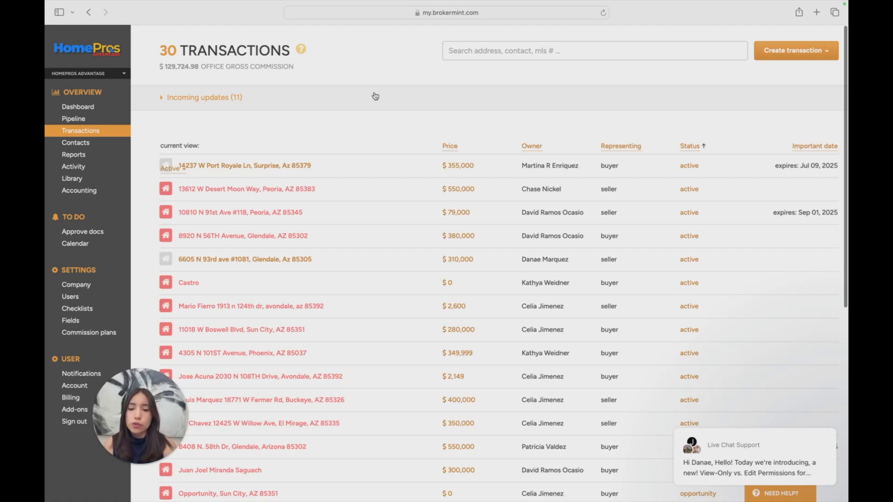
click(803, 55)
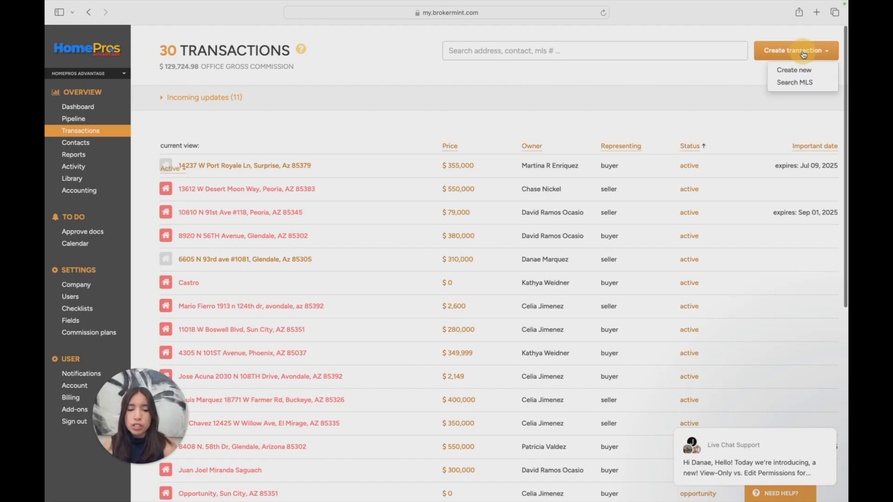
click(812, 84)
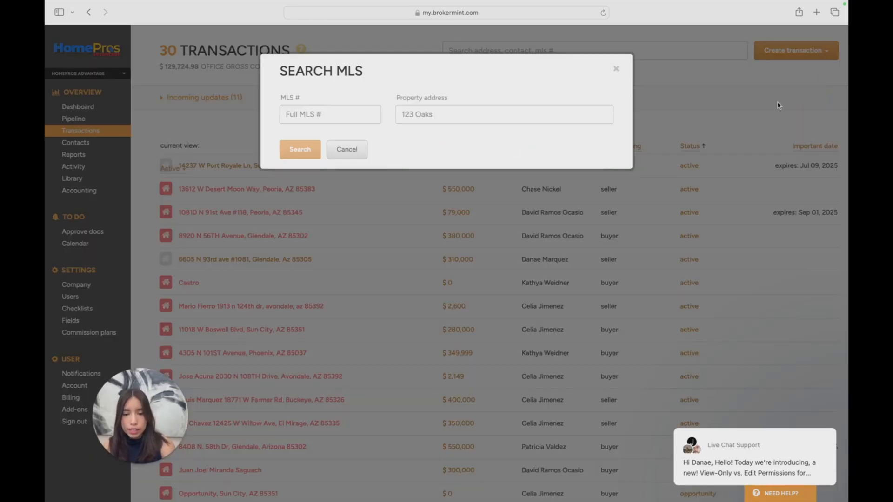
click(305, 115)
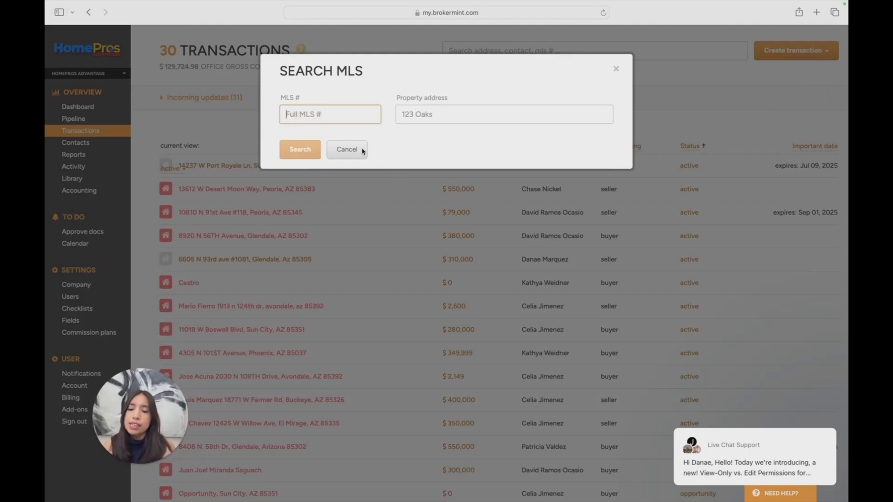
drag(406, 137, 522, 139)
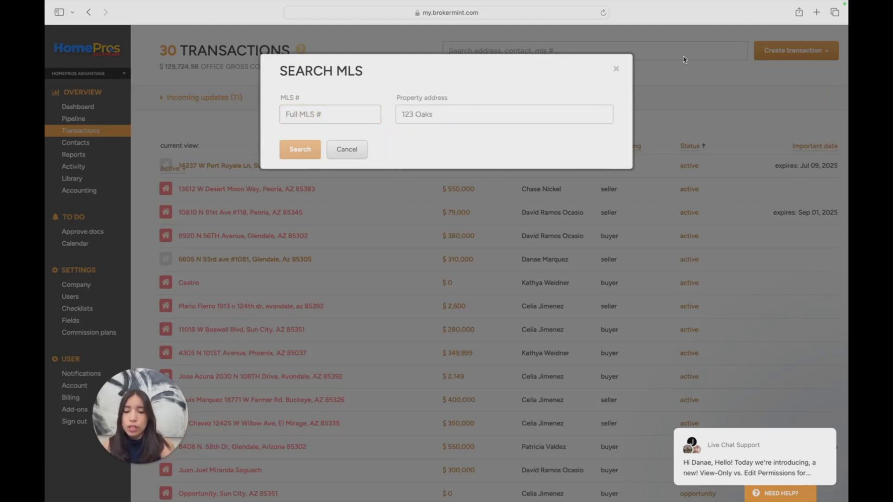
click(616, 68)
Start a new blank transaction as a Traditional sale with status Opportunity, representing the Buyer
click(824, 51)
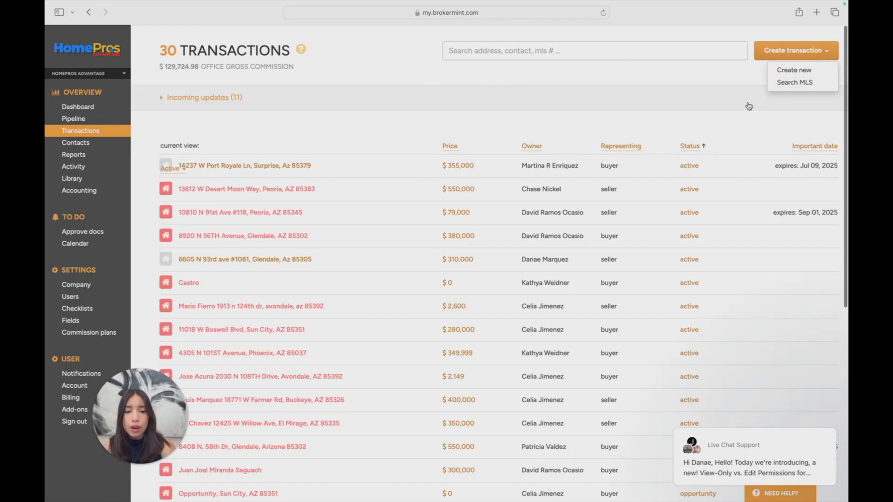
click(794, 70)
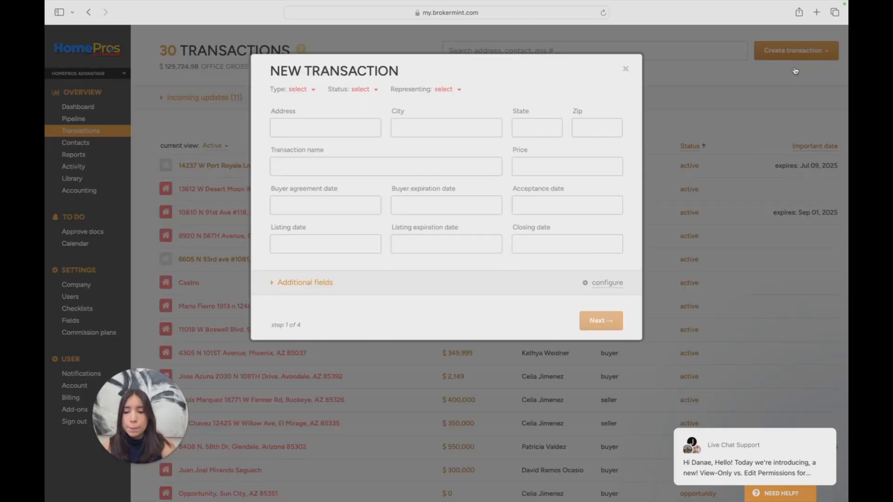
click(300, 89)
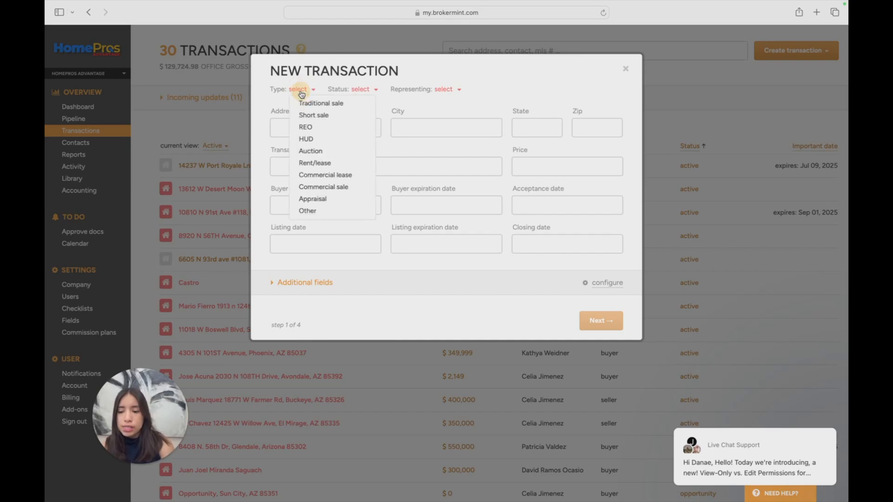
click(339, 105)
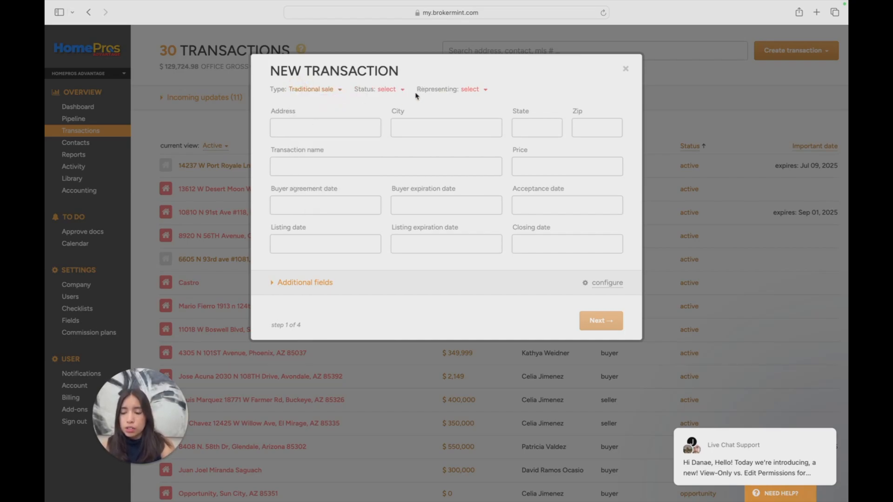
click(390, 90)
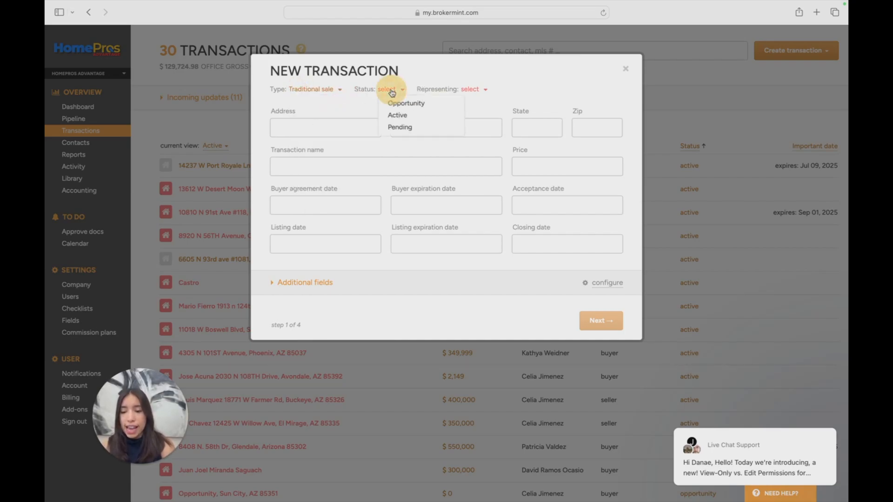
click(431, 107)
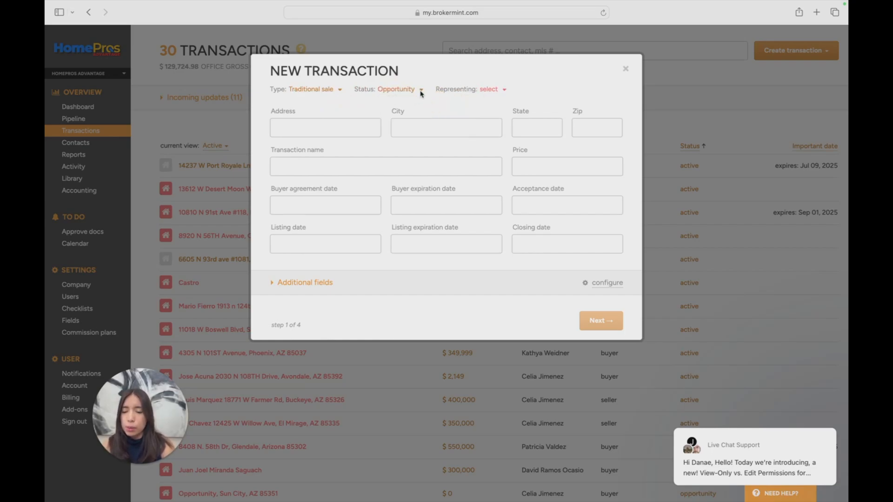
click(490, 89)
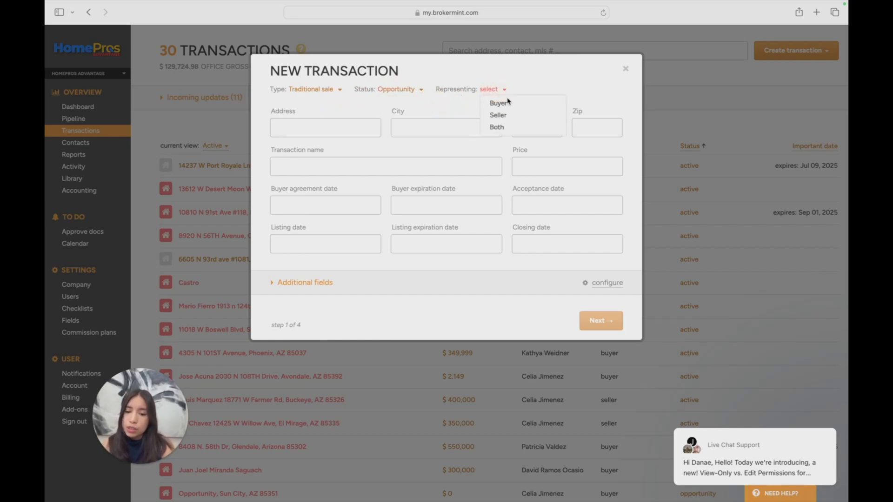
click(493, 100)
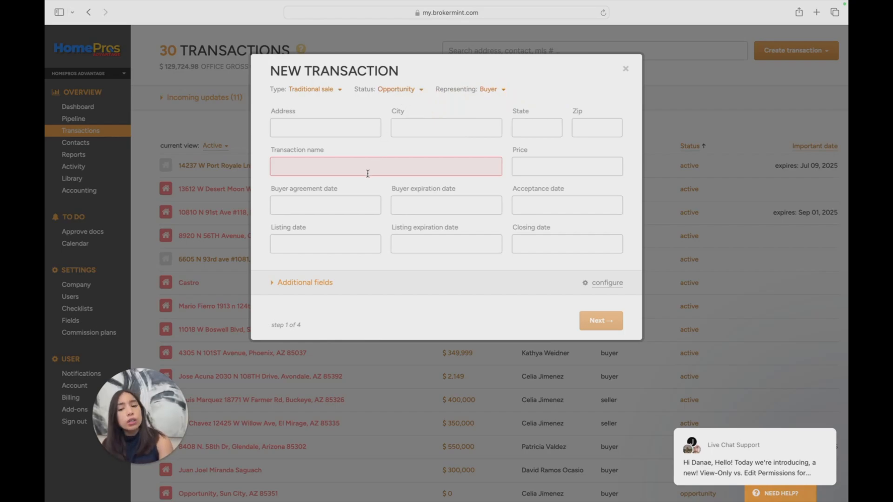
Enter the two clients' first names as the transaction name
click(355, 165)
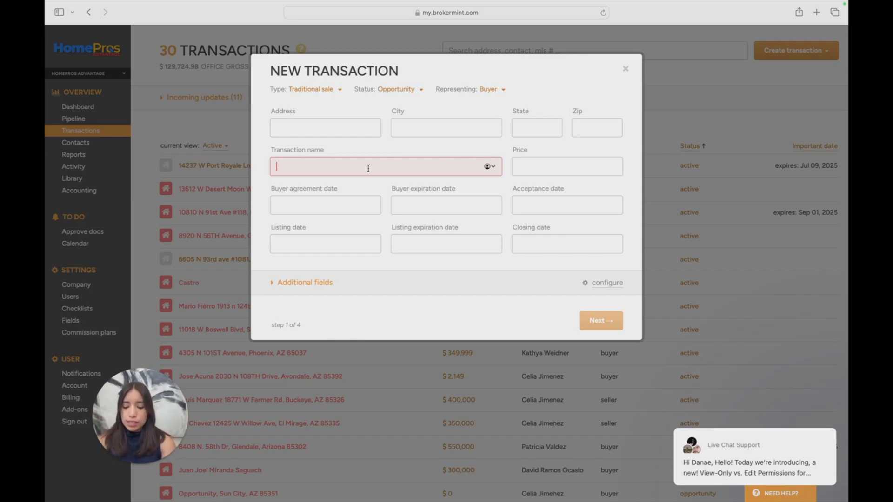
text(K)
key(BackSpace)
text(Kate an)
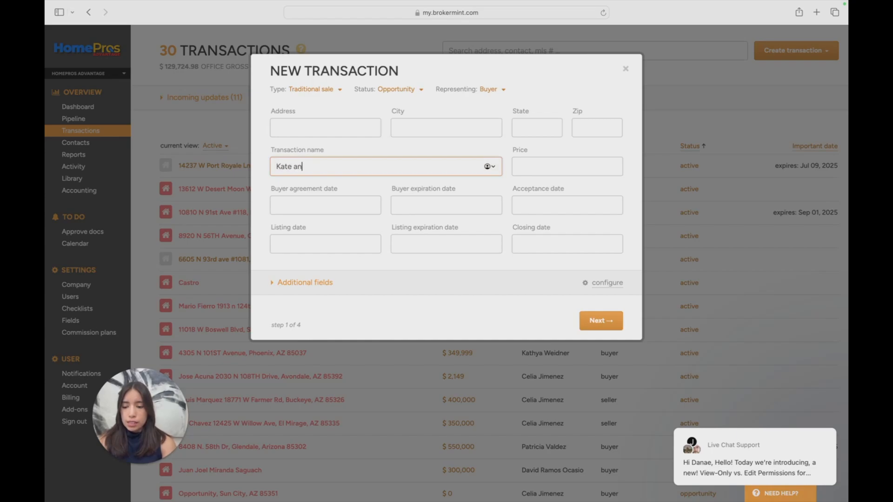
text(d Henry)
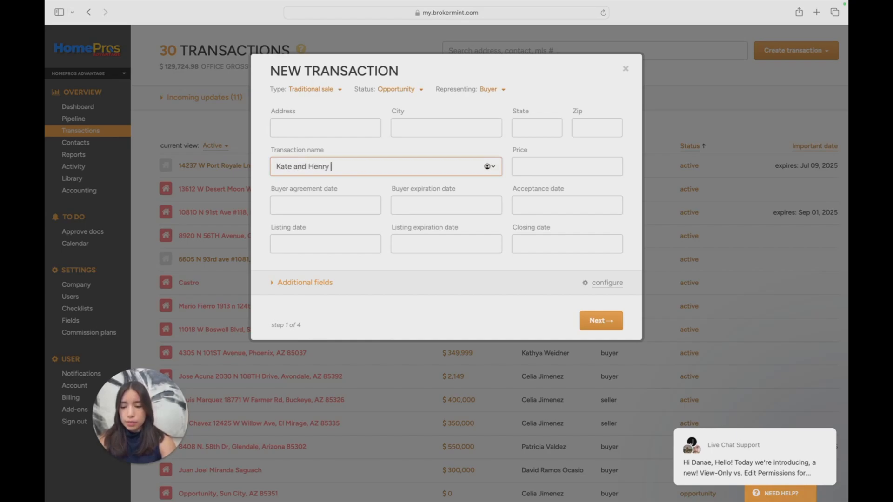
Switch the transaction's status to Pending and examine the mandatory and additional fields
click(409, 89)
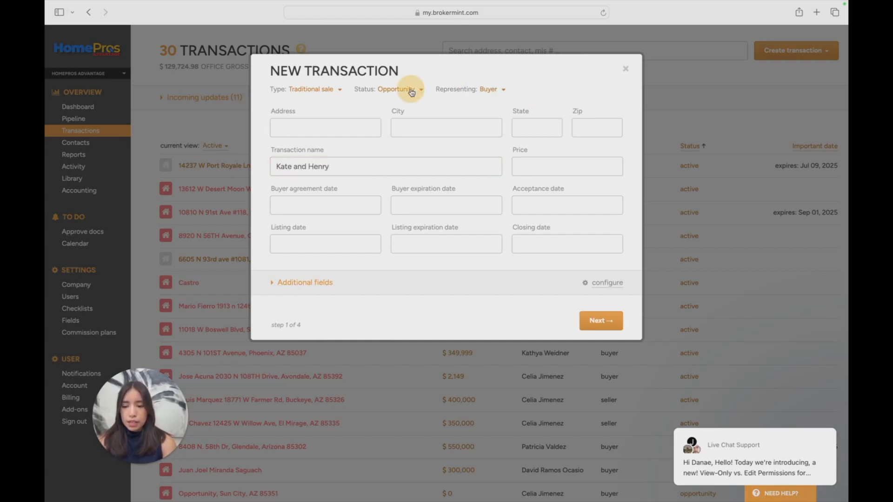
click(419, 127)
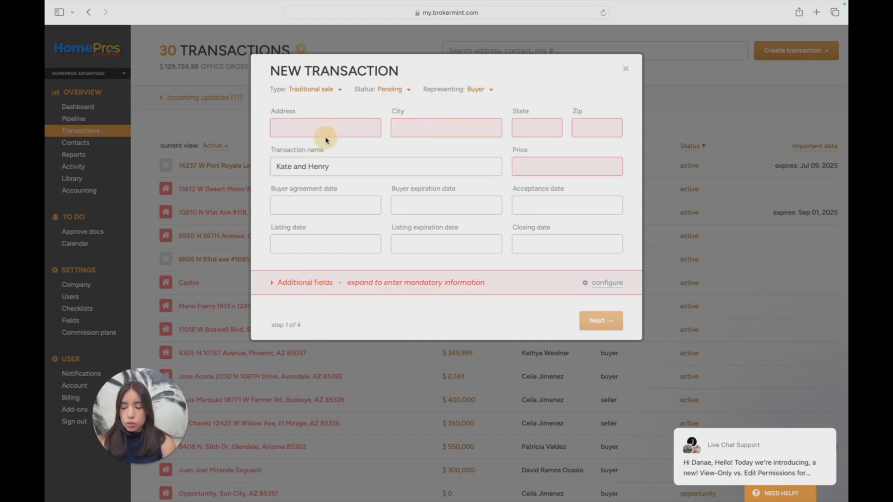
click(272, 286)
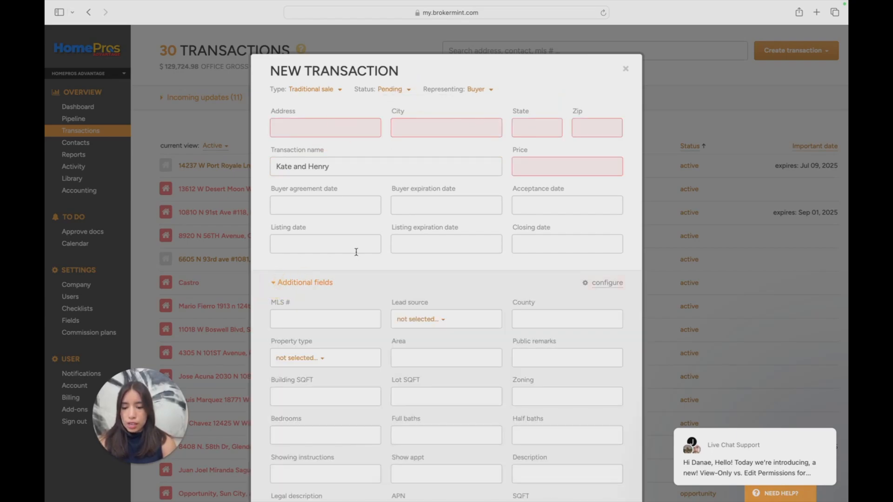
scroll(355, 251, down, 5)
scroll(550, 401, up, 5)
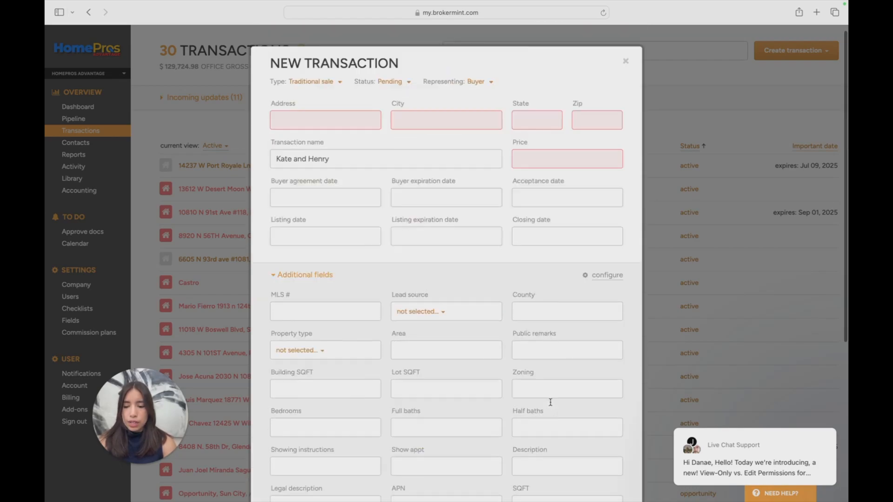
click(288, 283)
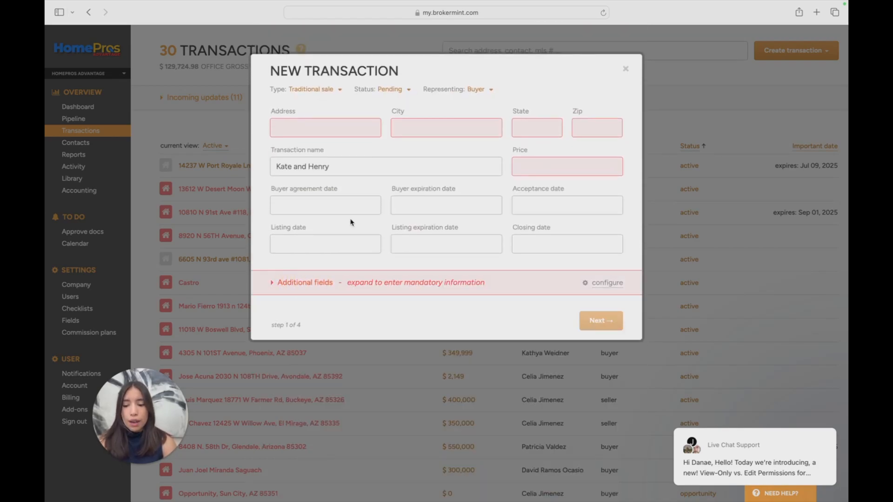
drag(350, 168, 222, 169)
click(429, 298)
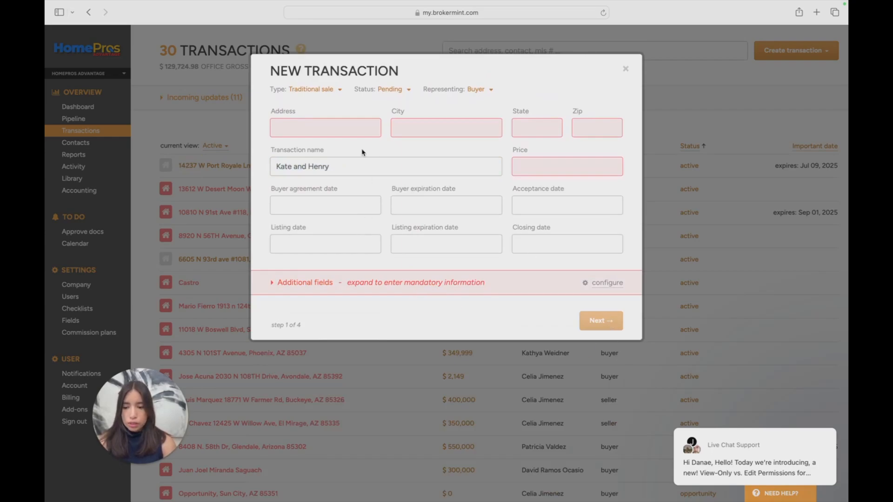
Set the transaction's status to Opportunity and continue to the agents and commissions stage
click(390, 89)
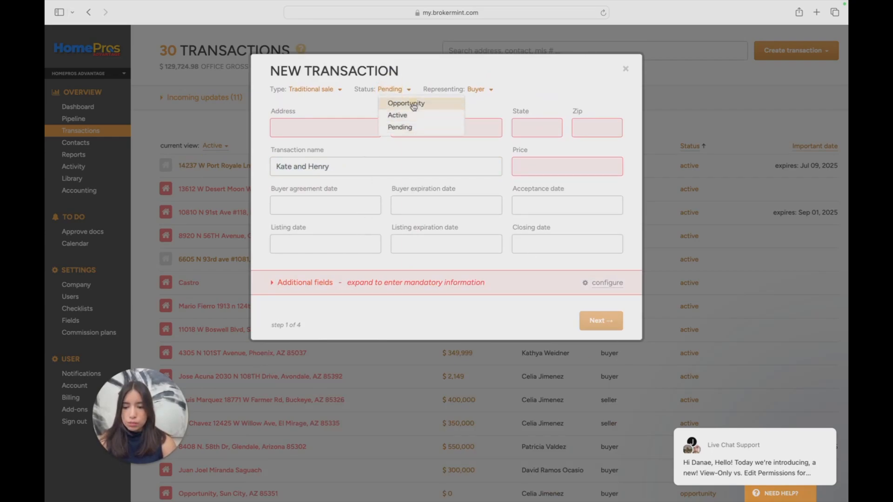
click(413, 107)
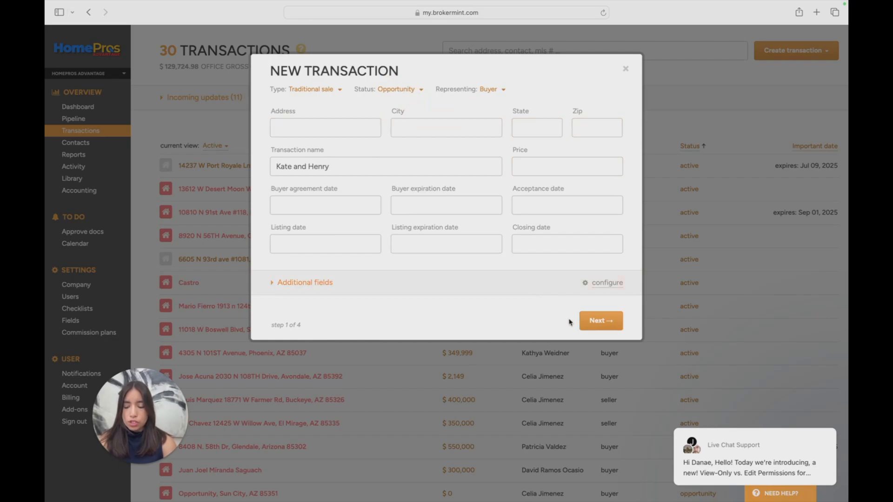
click(592, 321)
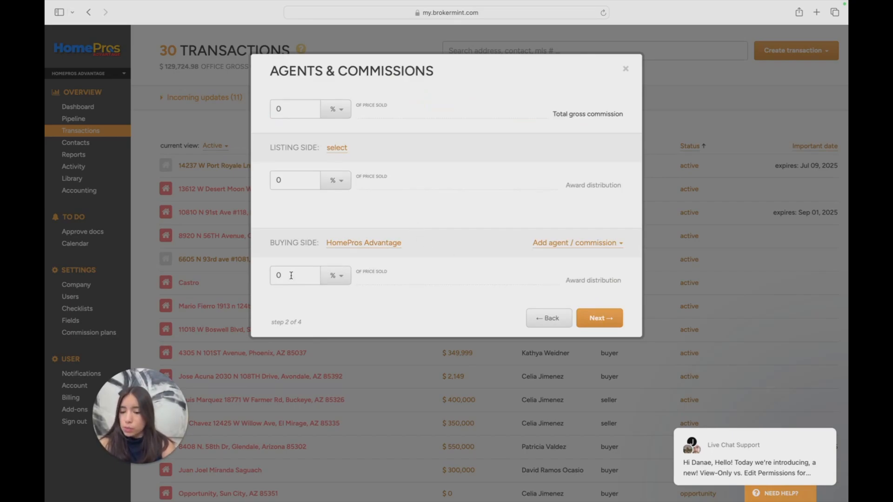
Try a buying-side commission of 12% of the price sold and reset it to 0
click(277, 275)
text(12)
key(BackSpace)
key(BackSpace)
key(BackSpace)
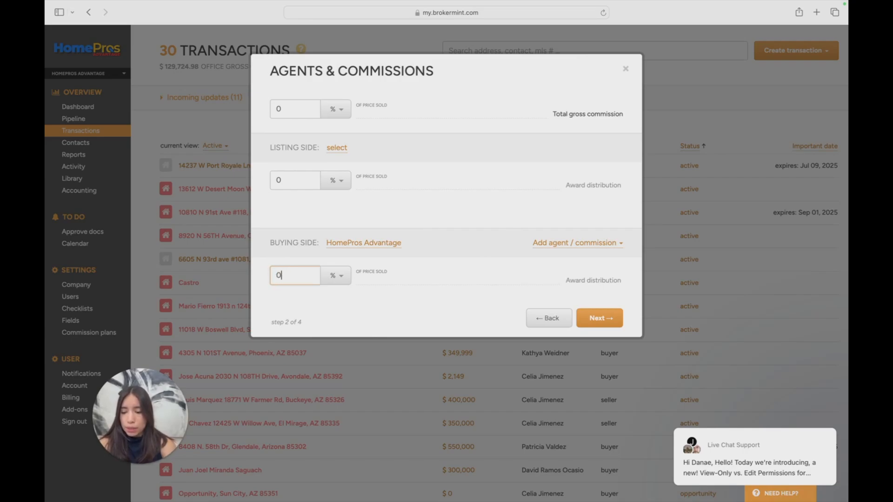
text(12)
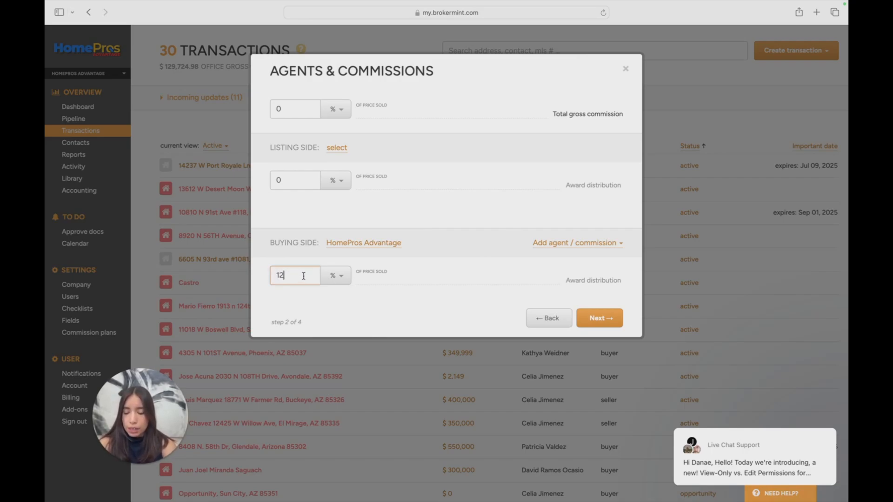
key(BackSpace)
key(BackSpace)
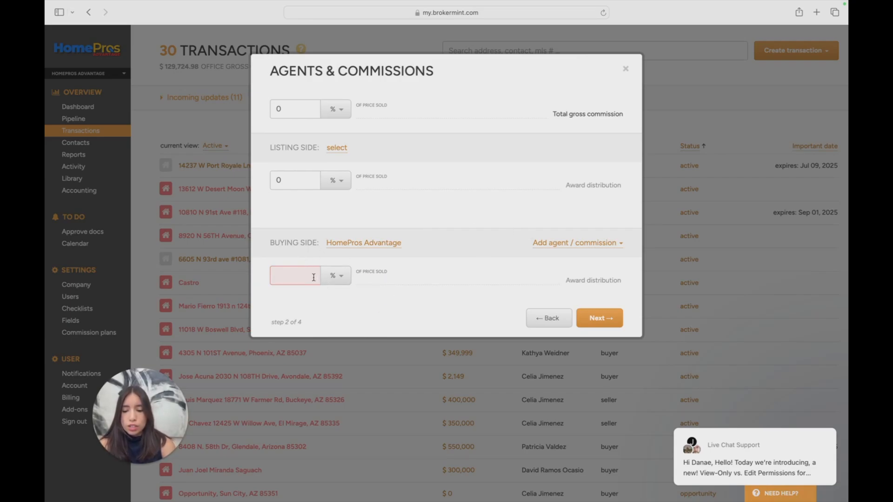
text(0)
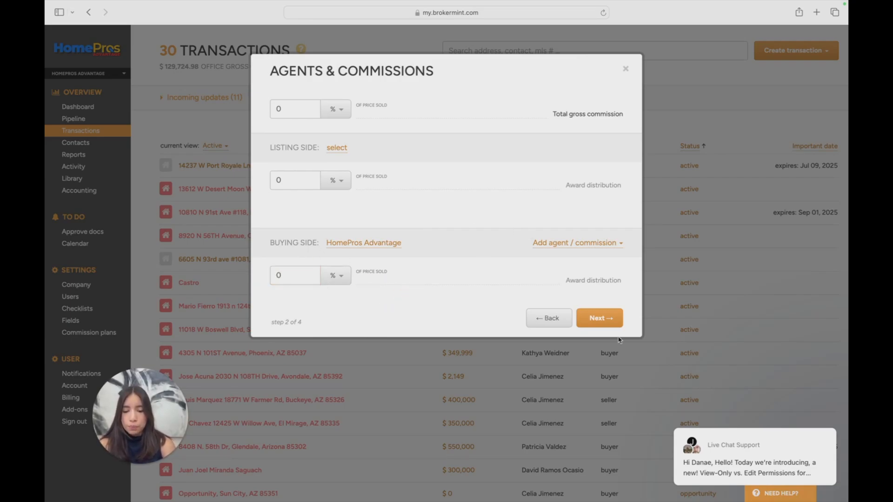
Continue to the contacts stage and create a new contact as the buyer, entering the first client's first name, last name and e-mail
click(606, 322)
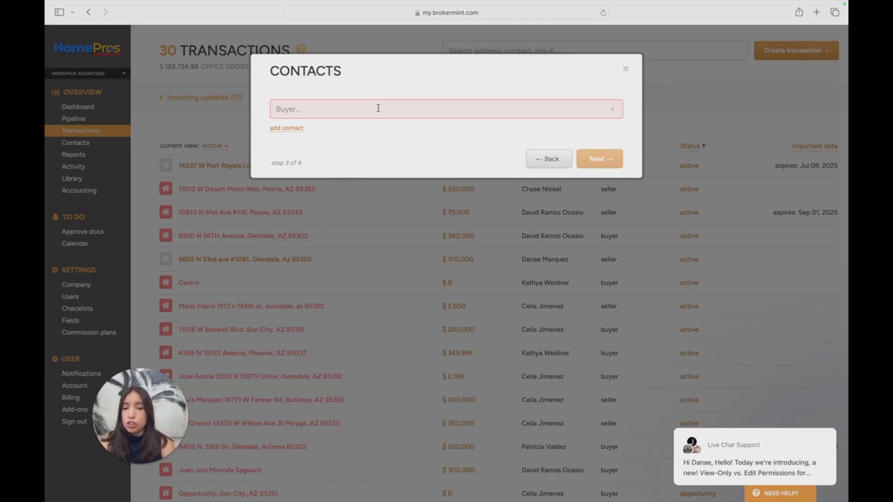
click(378, 108)
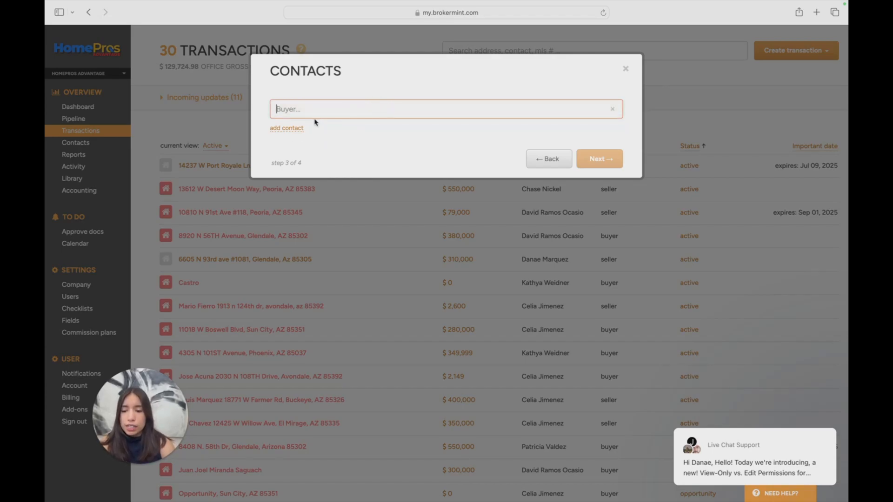
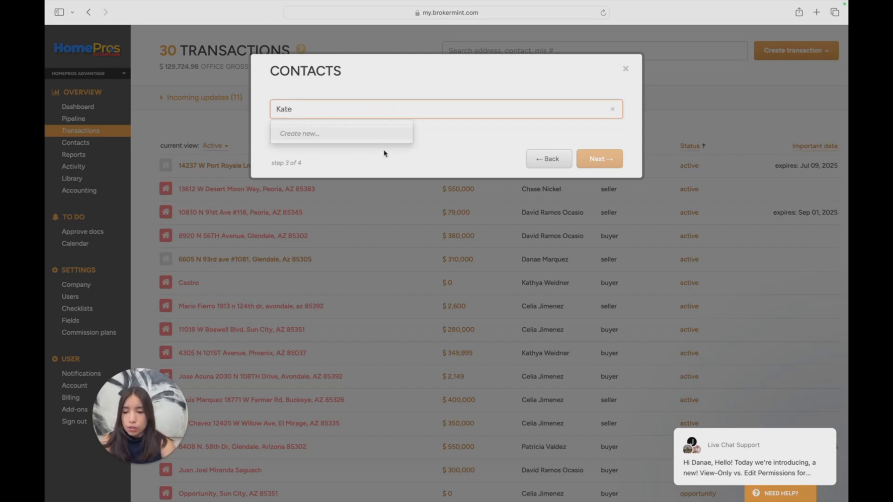
click(373, 138)
click(448, 126)
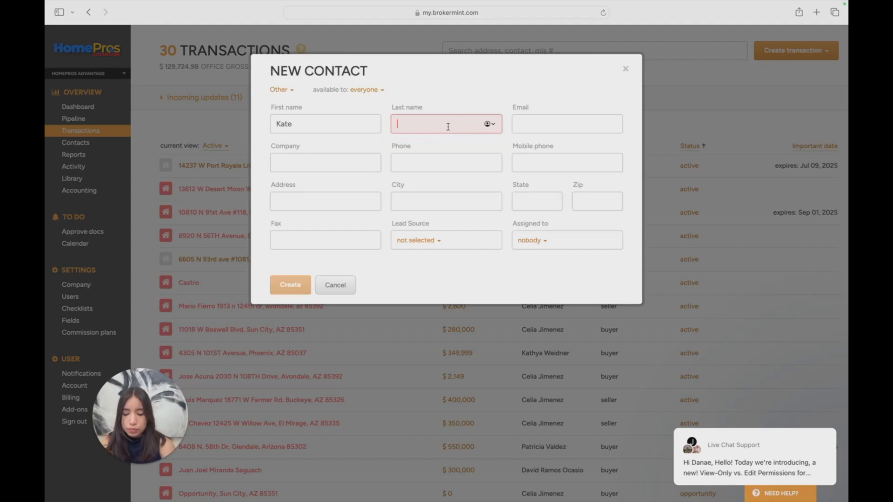
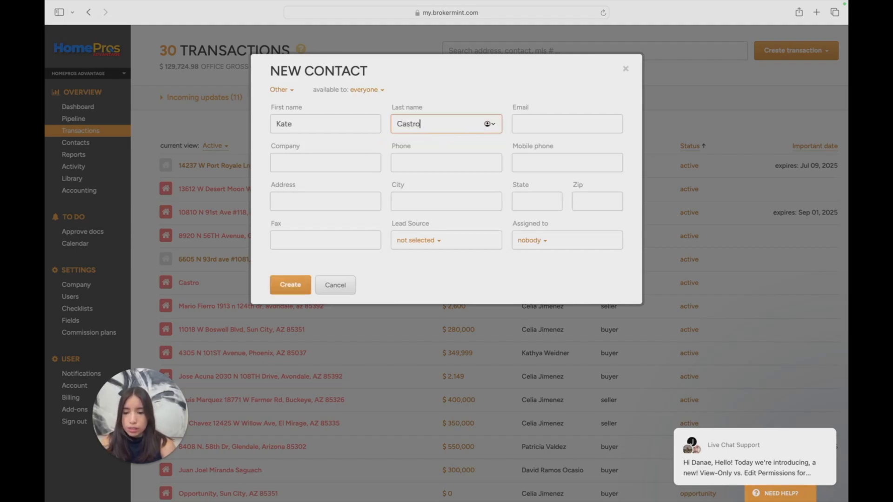
click(573, 121)
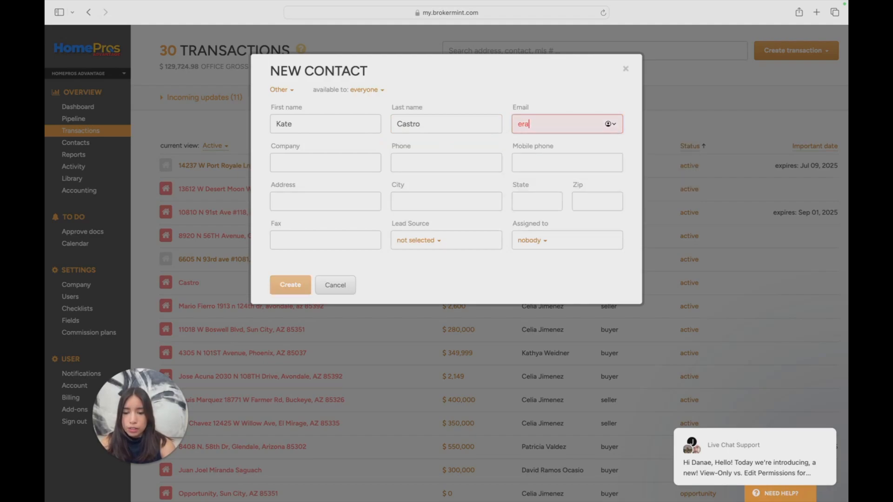
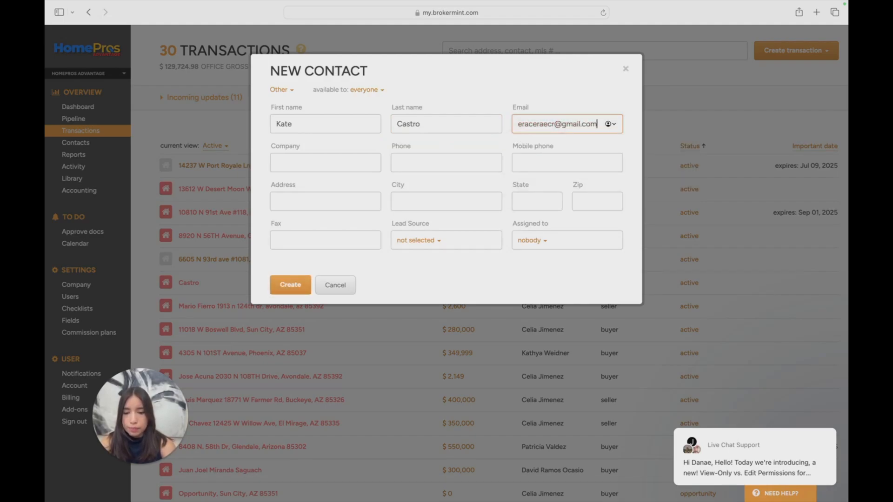
click(291, 285)
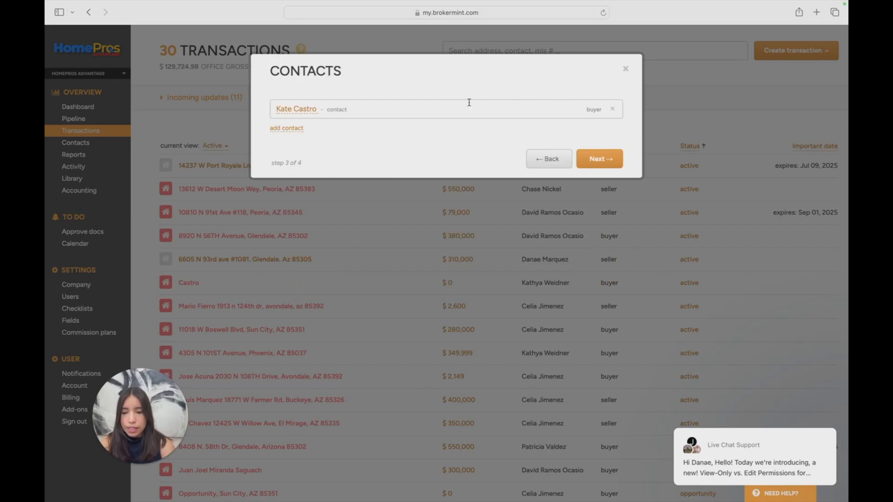
Add a second Buyer by creating a new contact with the other client's first name, last name and e-mail
click(278, 130)
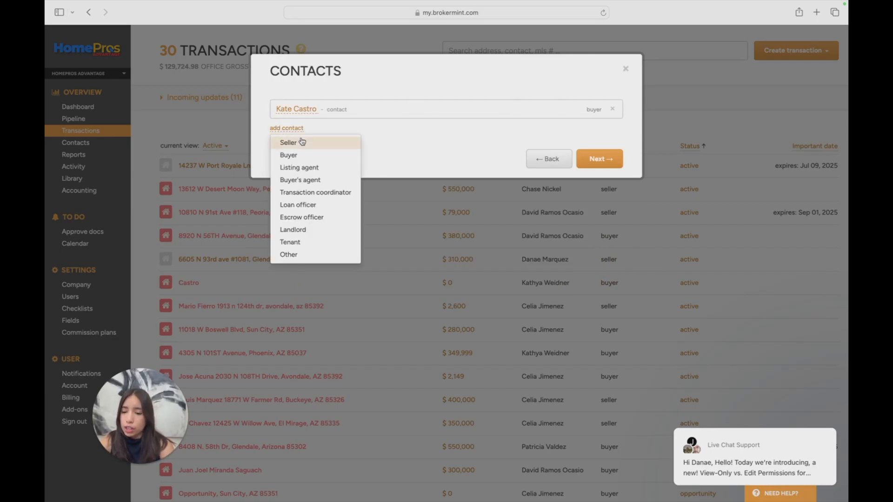
click(308, 155)
click(319, 133)
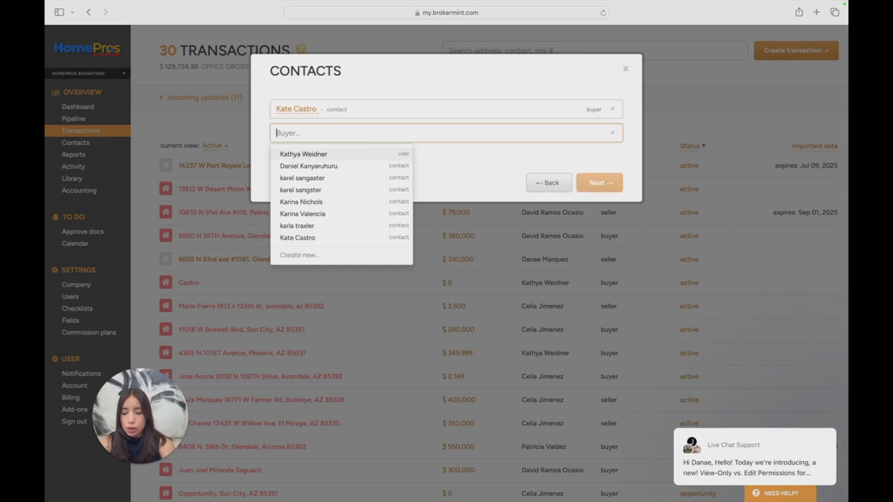
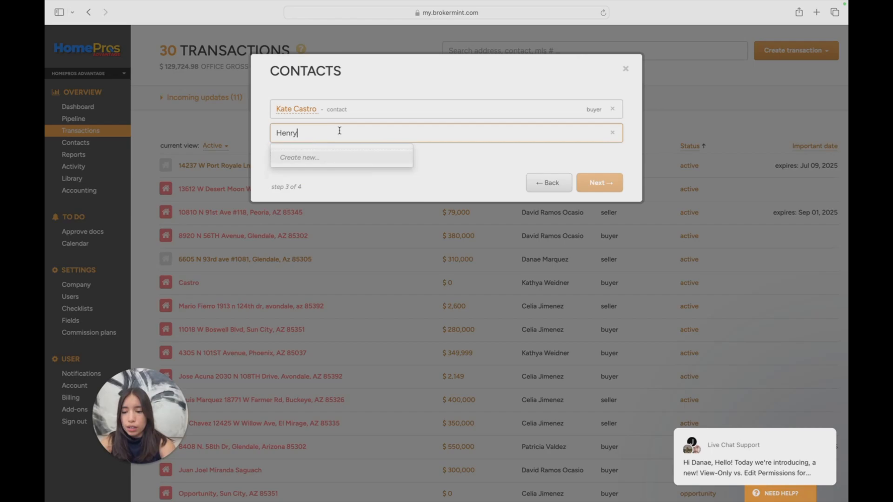
click(350, 157)
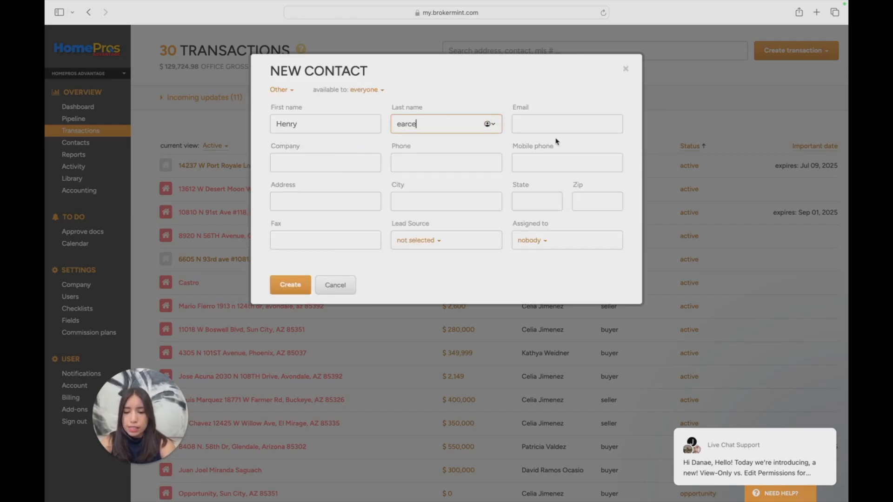
click(567, 126)
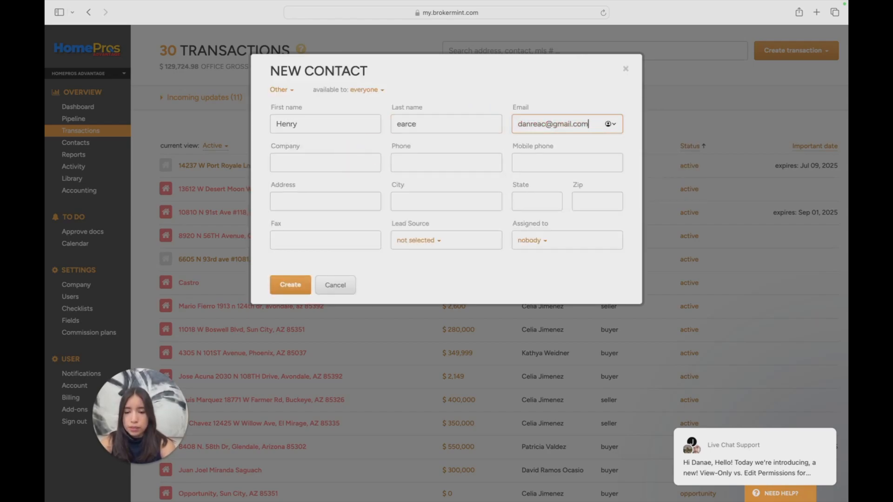
click(289, 285)
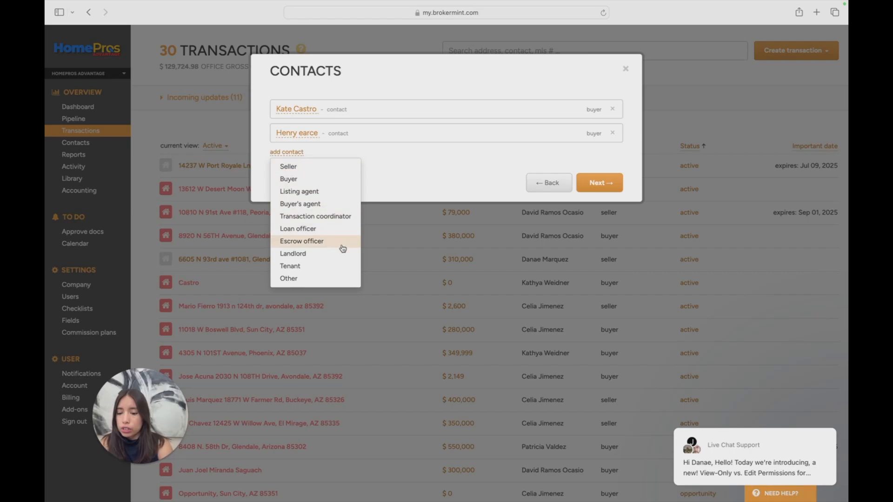
Continue to the checklist settings, apply the Buying checklist with its dates left blank, and create the transaction
click(394, 212)
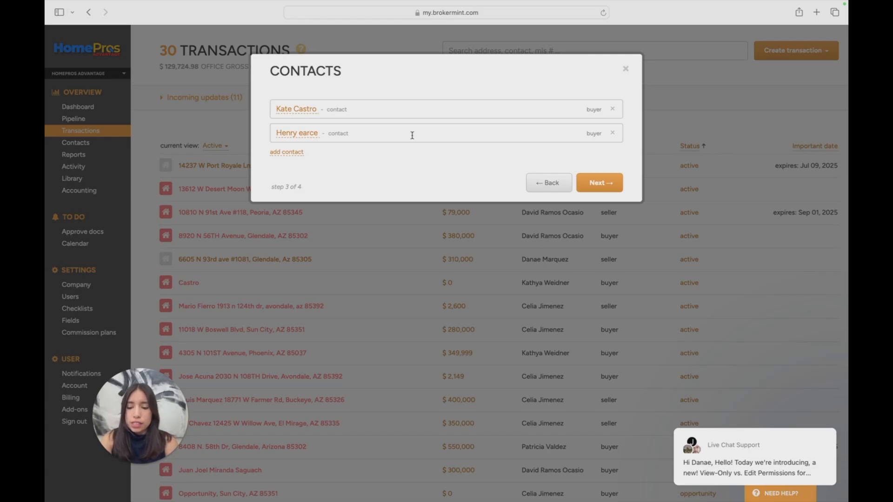
click(614, 183)
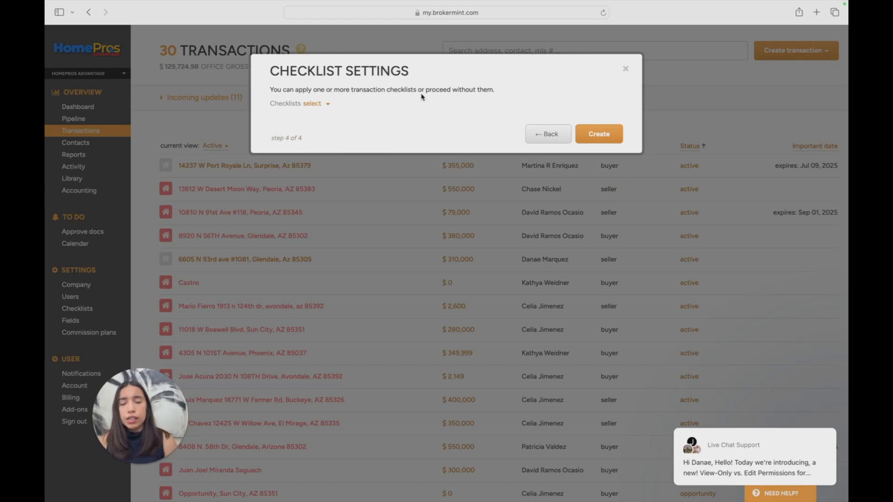
click(314, 104)
click(320, 121)
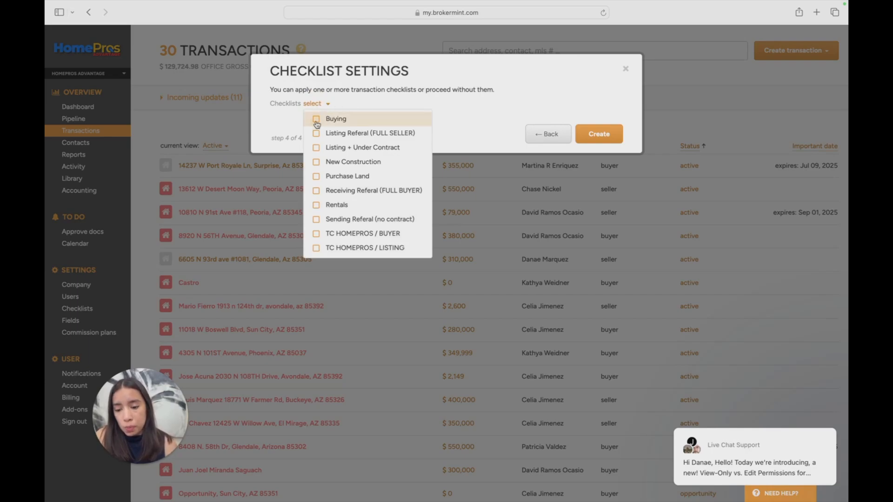
click(462, 103)
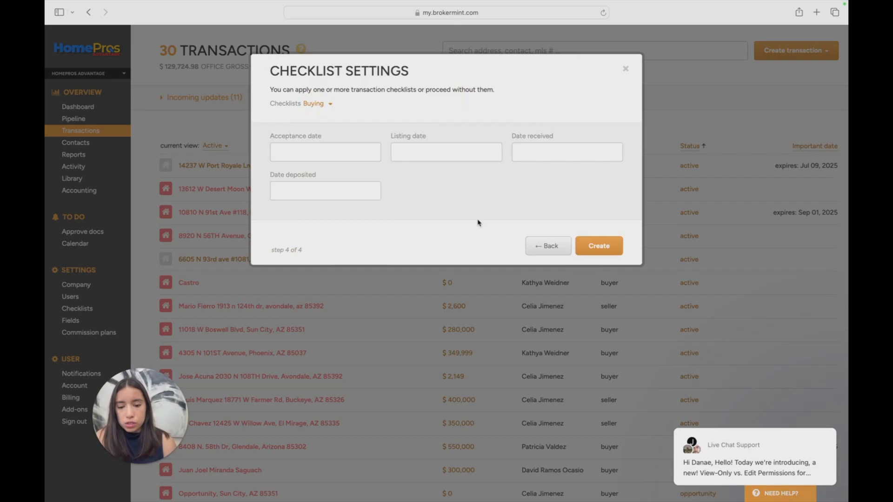
click(617, 247)
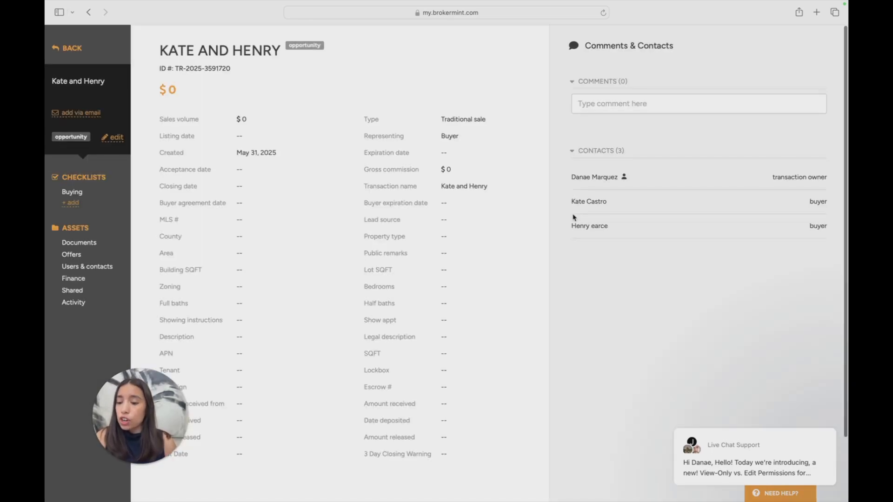
Open the transaction's Buying checklist and examine its document list and the Sub Agency Disclosure task
click(75, 192)
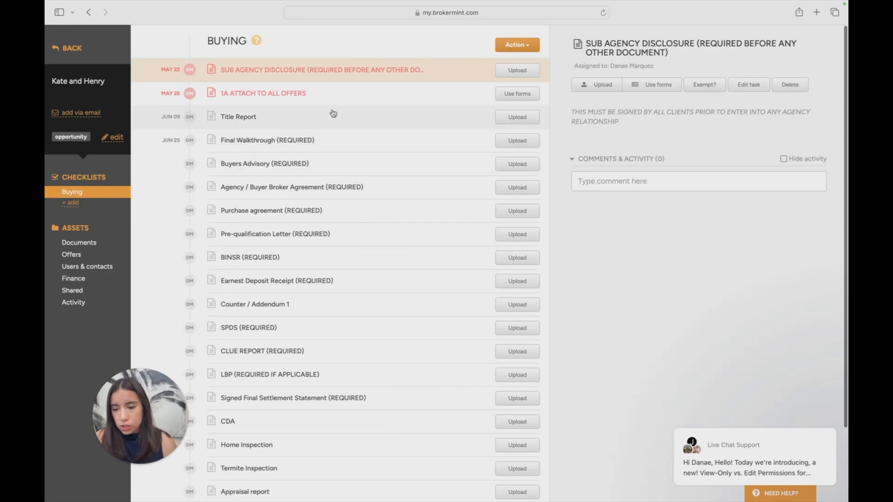
drag(64, 173, 119, 191)
click(111, 177)
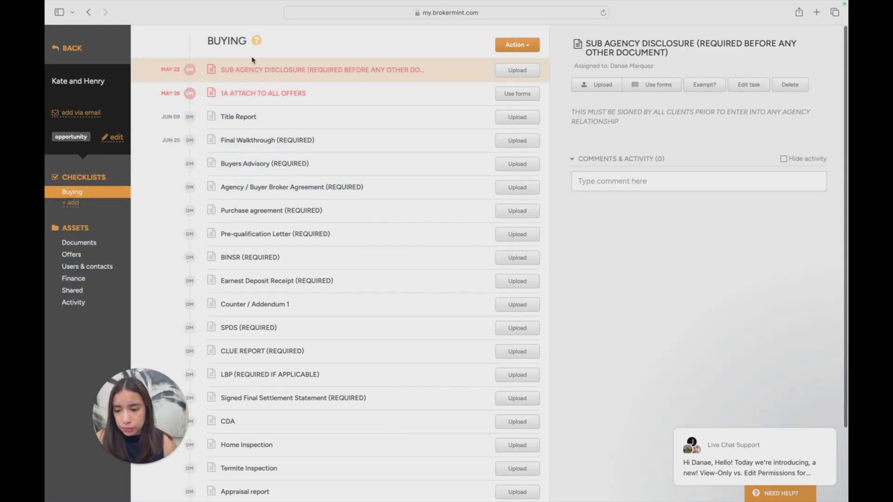
scroll(263, 122, down, 4)
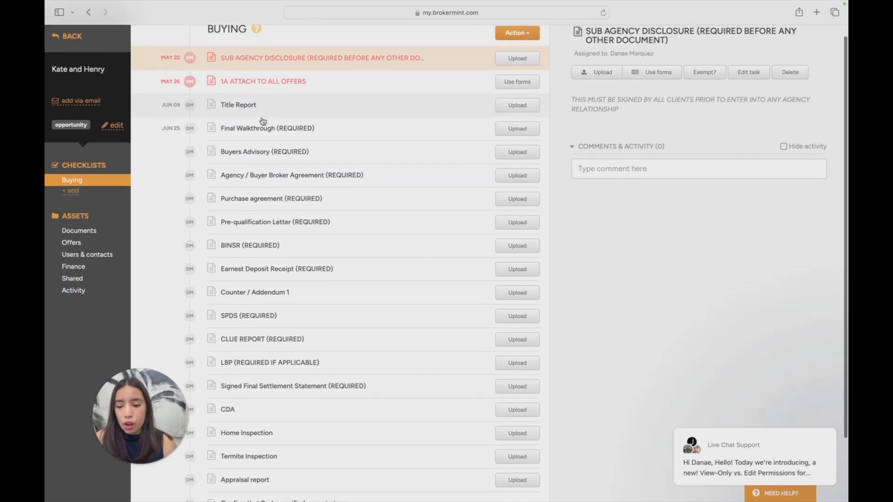
scroll(304, 291, up, 4)
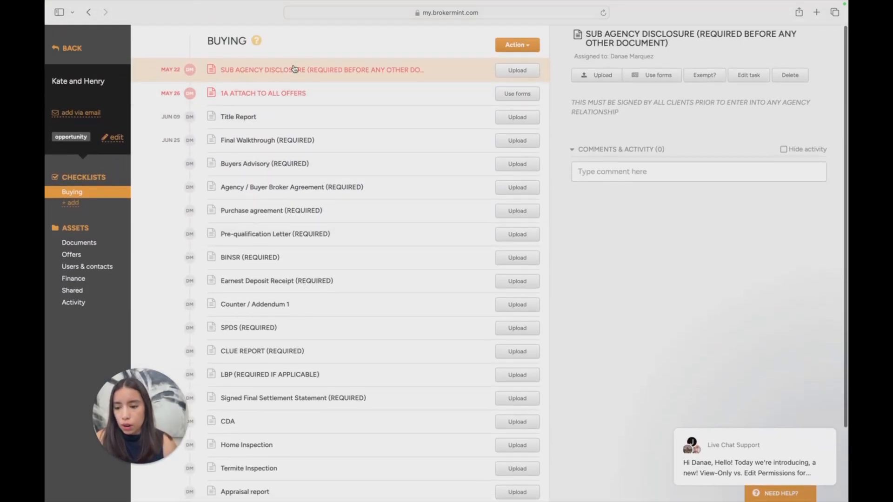
drag(280, 70, 254, 70)
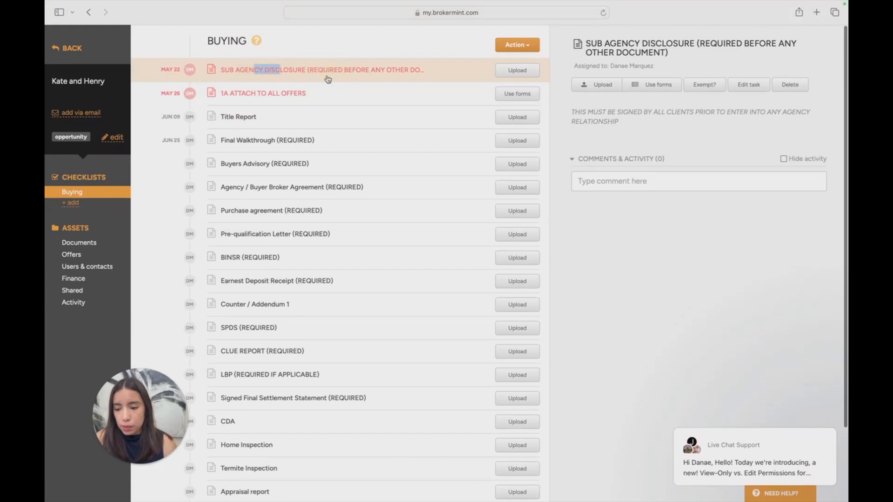
Examine the Buying checklist's individual tasks, including Final Walkthrough, Buyers Advisory, Agency / Buyer Broker Agreement, Purchase agreement and Sub Agency Disclosure
click(251, 123)
click(259, 141)
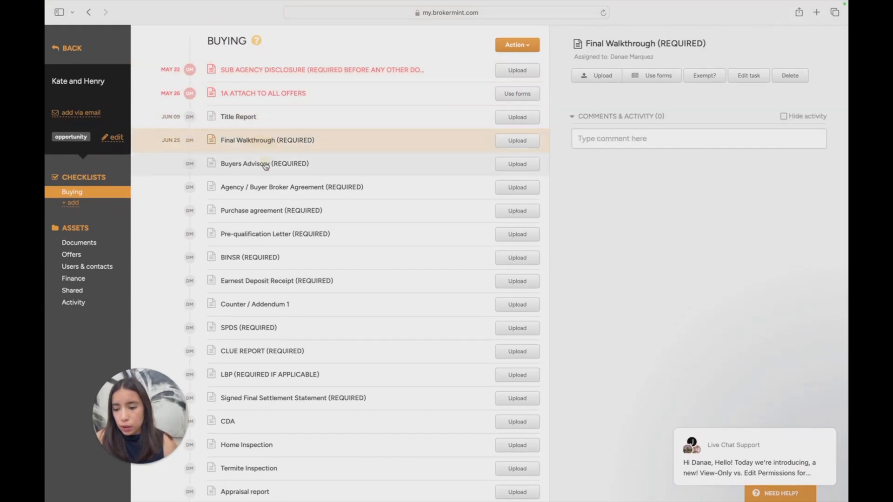
click(264, 166)
click(264, 182)
click(270, 210)
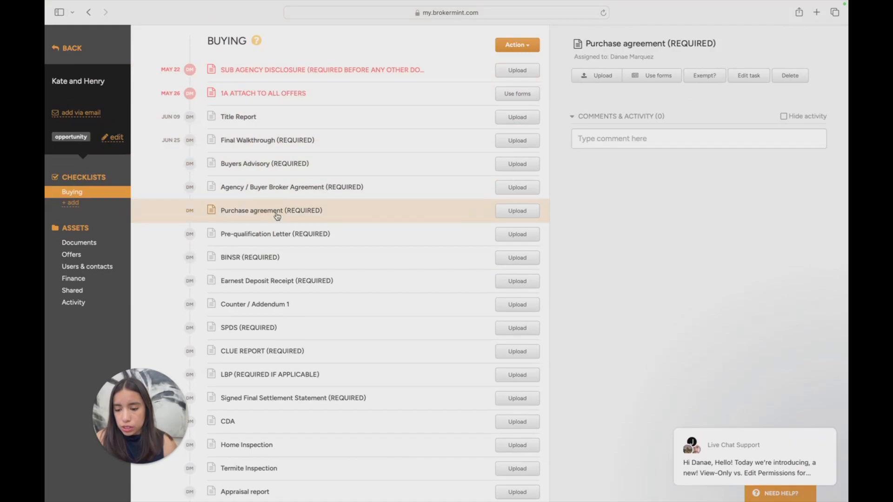
scroll(273, 200, down, 3)
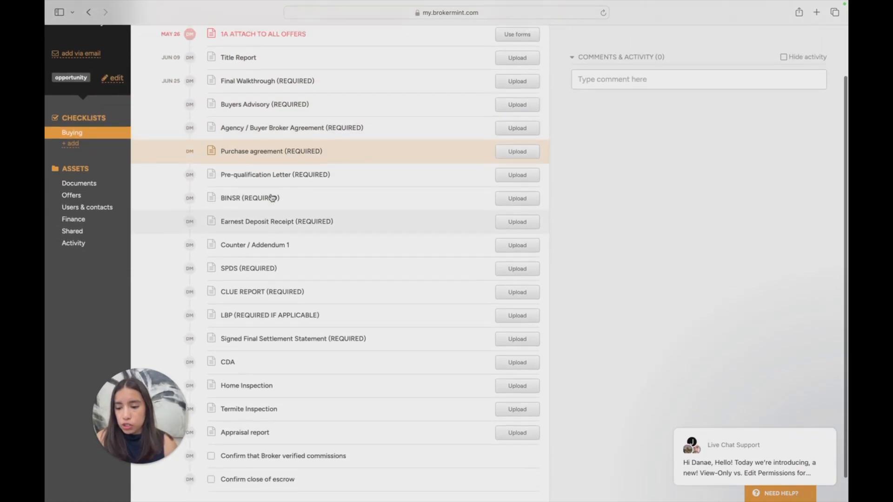
scroll(273, 198, up, 3)
scroll(381, 179, down, 3)
scroll(379, 180, up, 3)
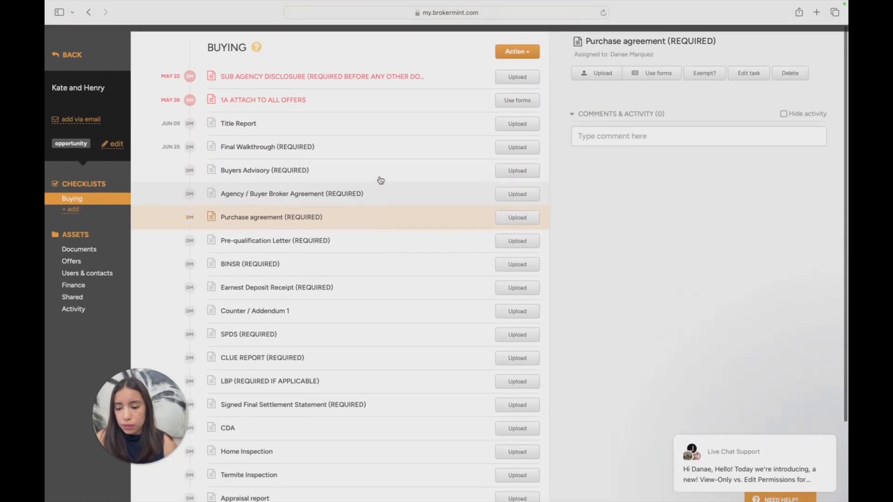
click(399, 72)
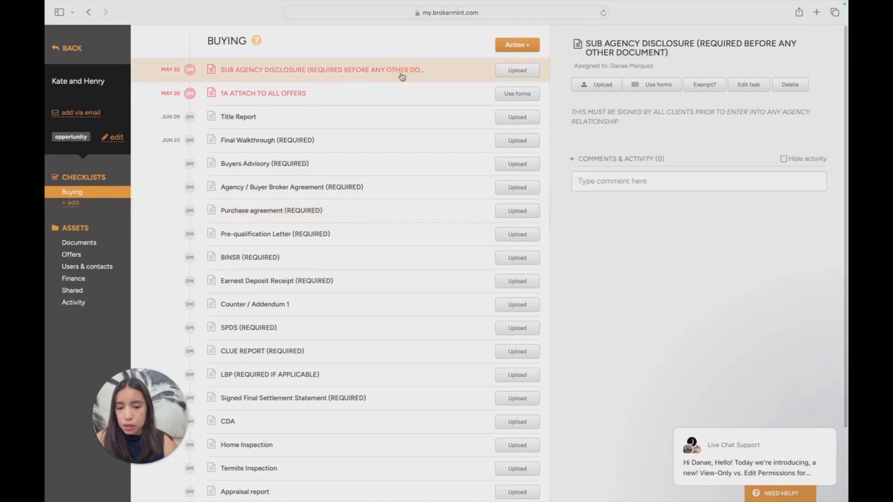
scroll(419, 134, down, 3)
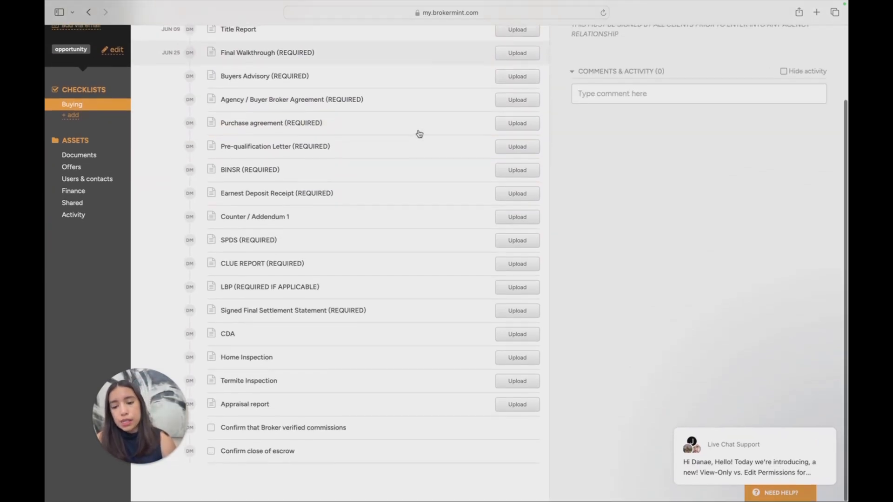
Review the Buying checklist's full task list, from the Sub Agency Disclosure through Confirm close of escrow
scroll(419, 134, up, 3)
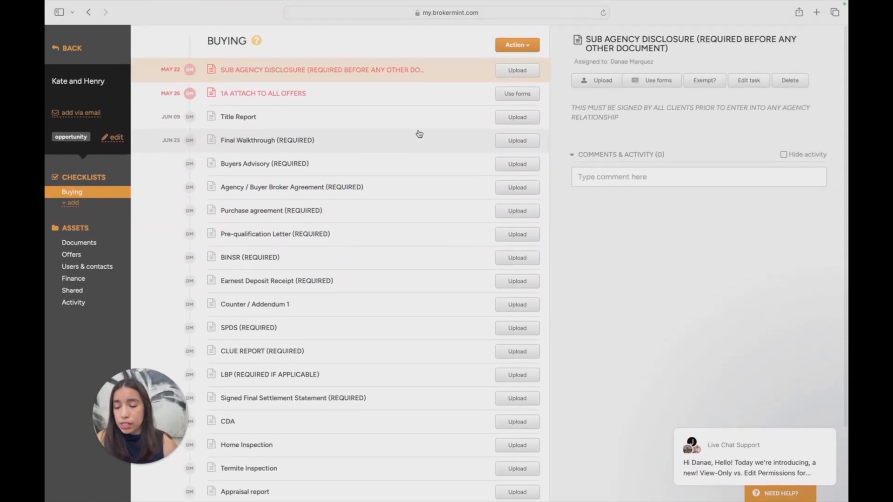
scroll(418, 133, down, 3)
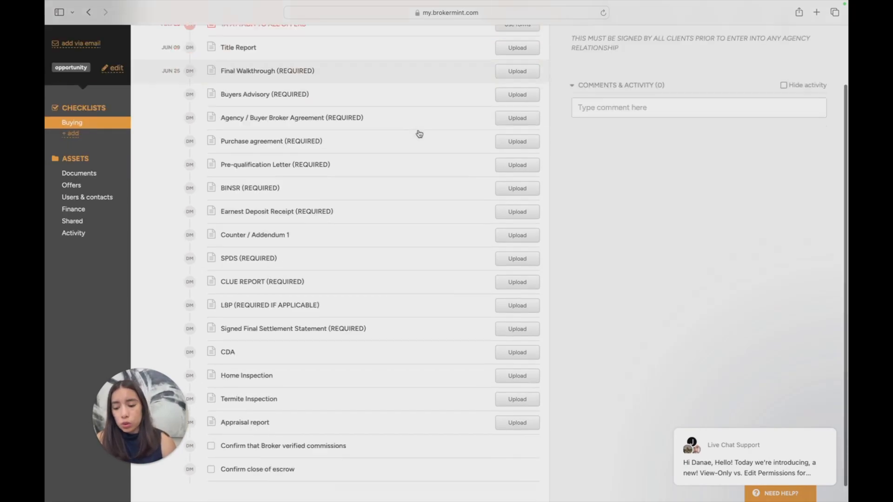
scroll(419, 134, up, 3)
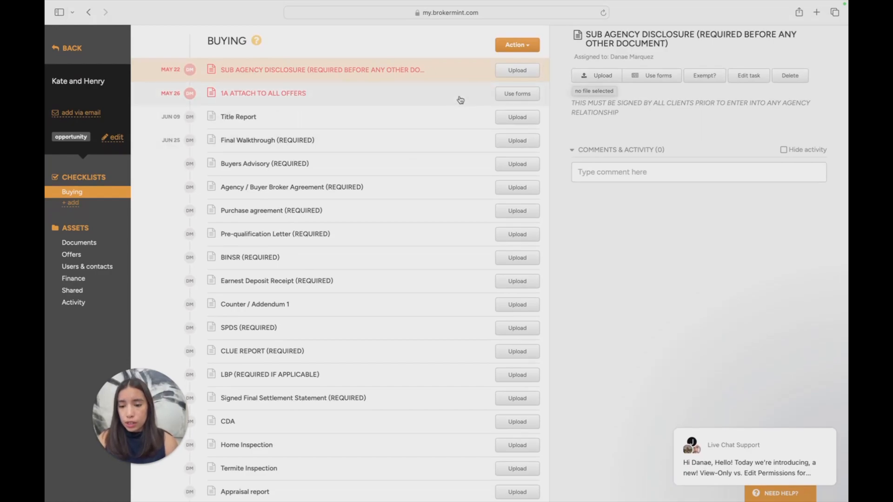
scroll(459, 99, down, 2)
scroll(461, 100, up, 2)
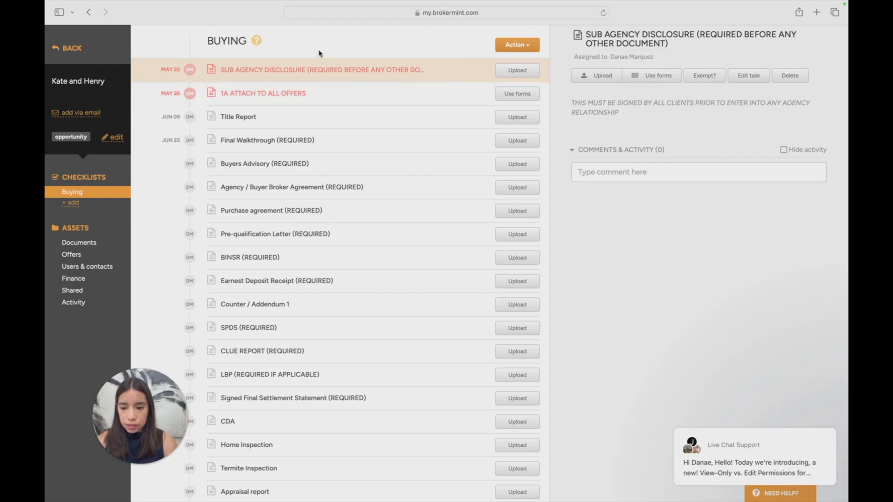
click(228, 76)
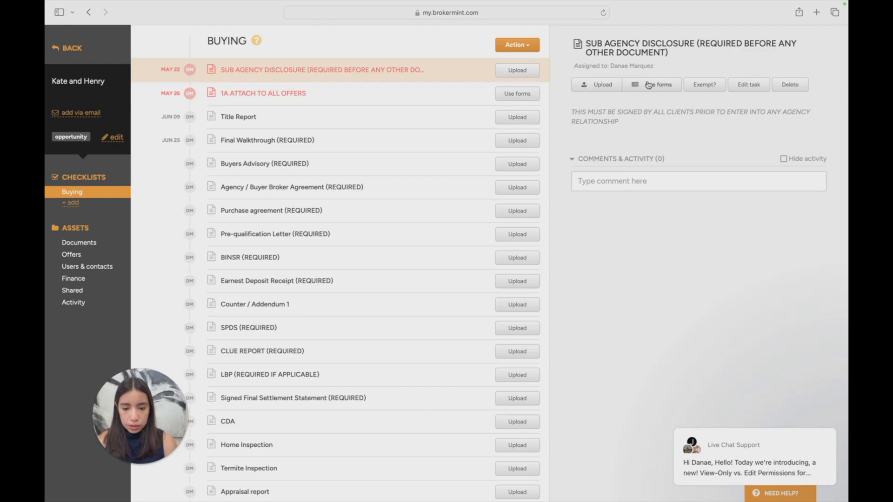
click(519, 78)
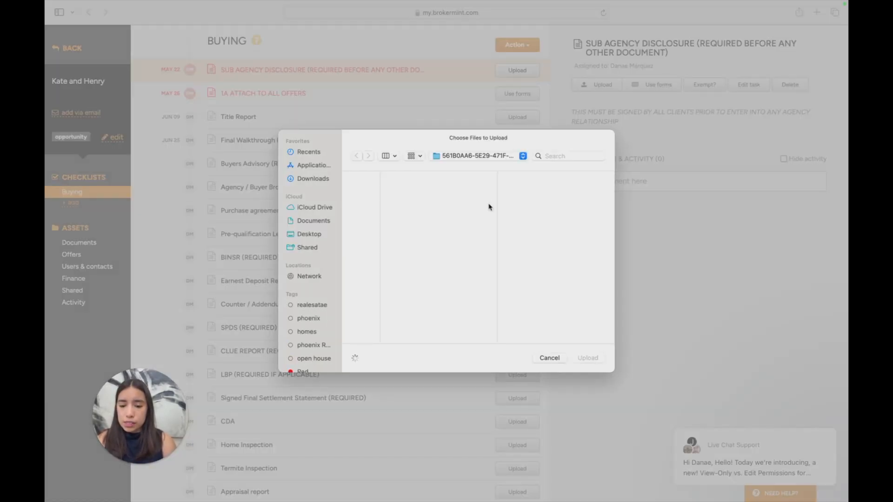
click(549, 359)
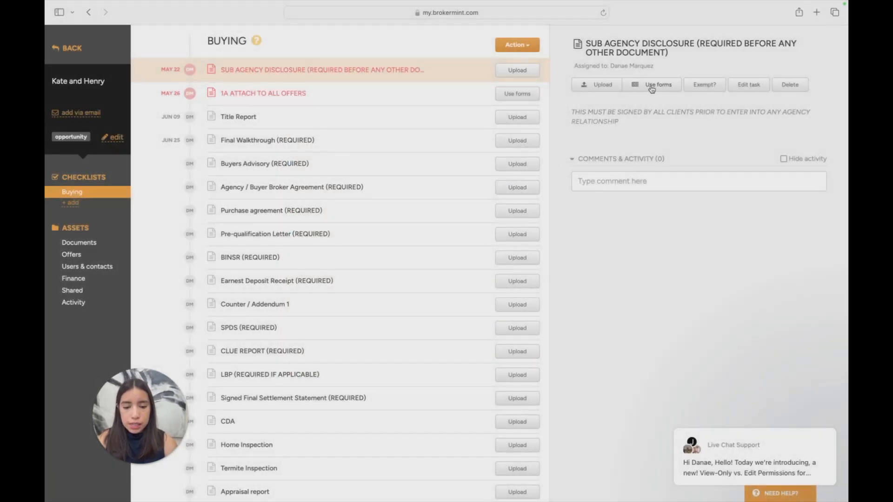
Start a forms package for the Sub Agency Disclosure task and browse the Company library, AAR and Simple onboarding form collections
click(652, 88)
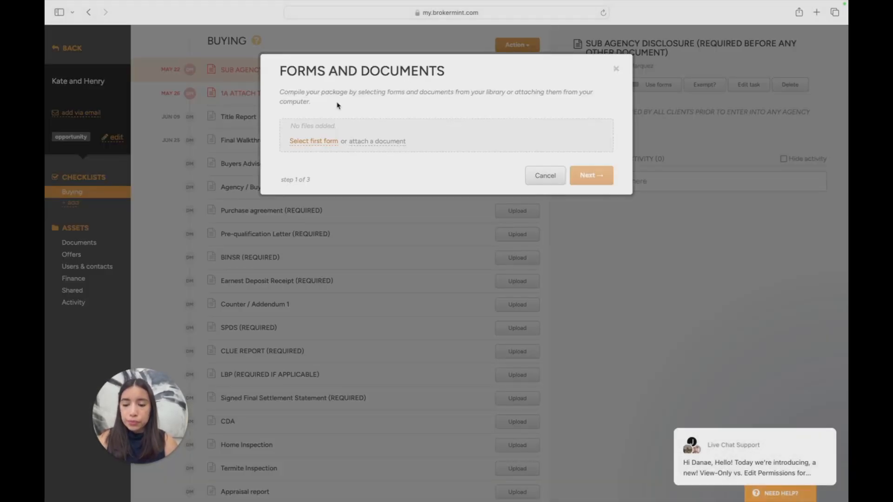
click(315, 142)
click(182, 107)
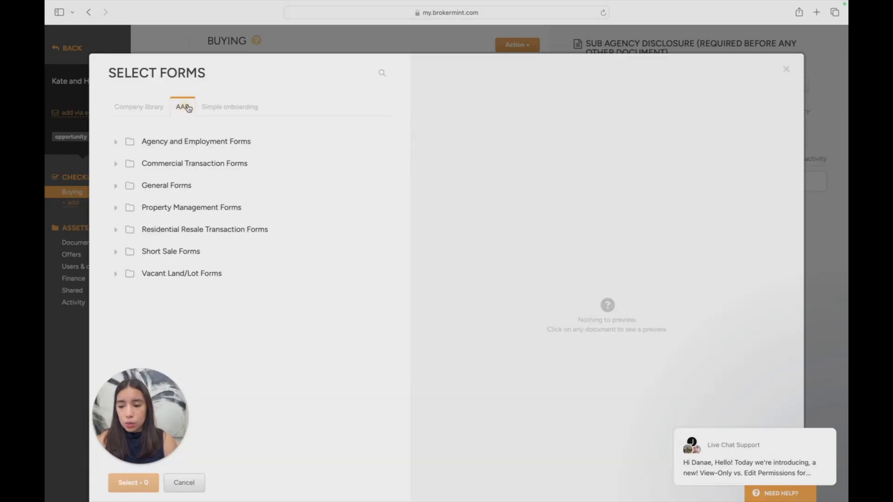
click(212, 108)
click(173, 108)
click(142, 110)
click(194, 107)
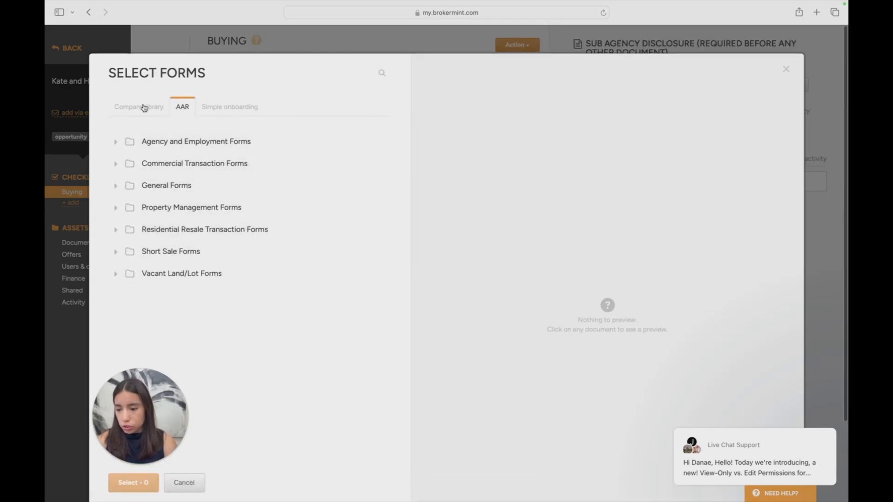
click(145, 108)
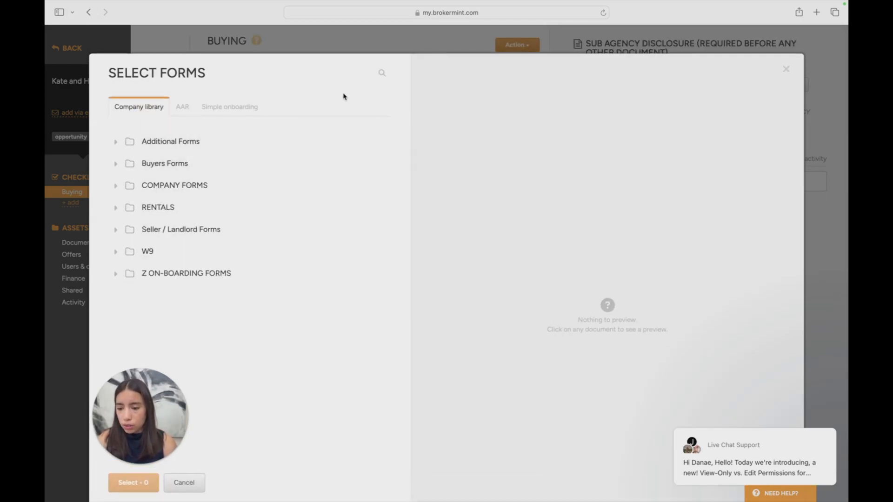
click(181, 108)
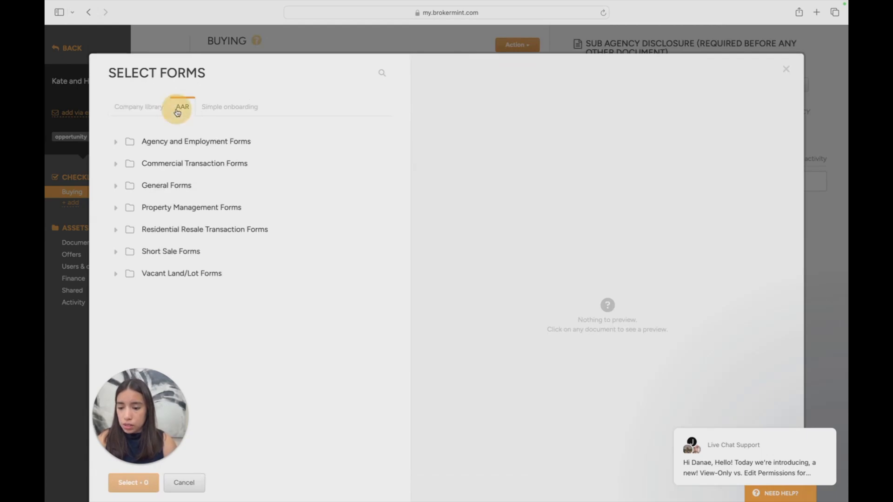
click(233, 110)
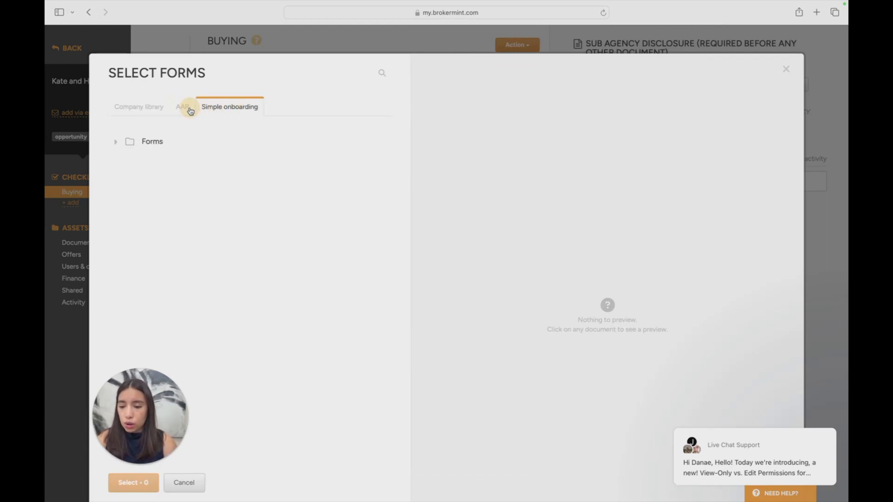
click(182, 108)
Search the AAR forms for "fair hous" and select Fair Housing Advisory Feb 2023
click(382, 73)
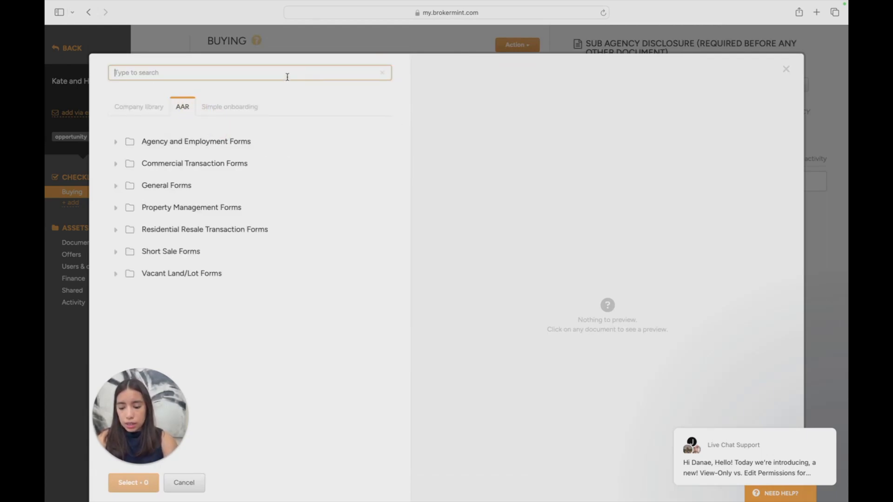
text(fair h)
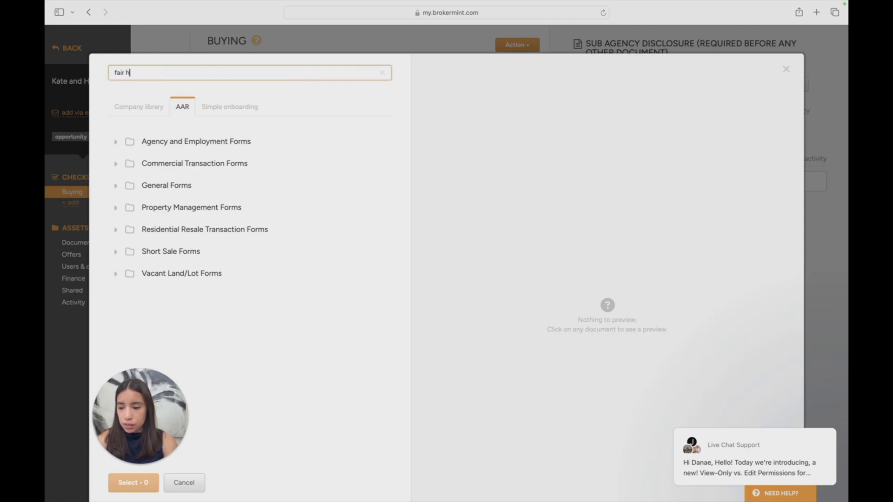
text(ouse)
click(220, 143)
Search the Company library for "sub agency" and select A-Sub Agency Disclosure 2025
drag(171, 74, 84, 56)
text(s)
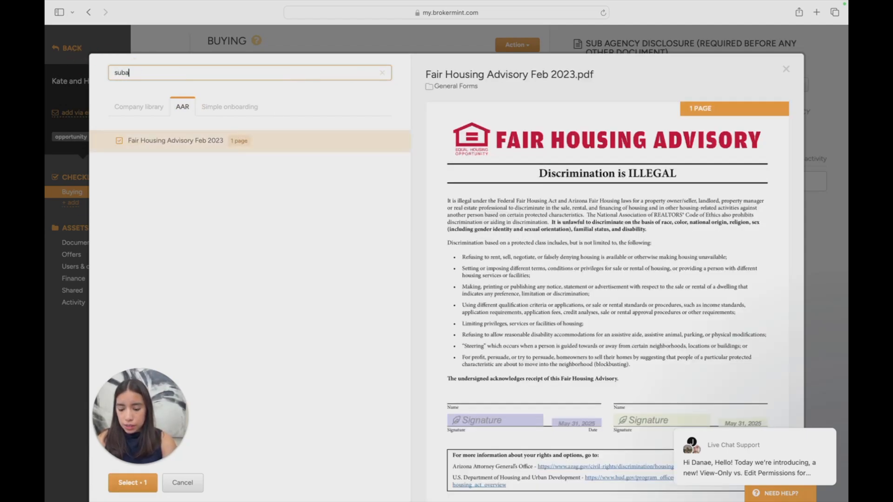
text(ub agency)
click(142, 107)
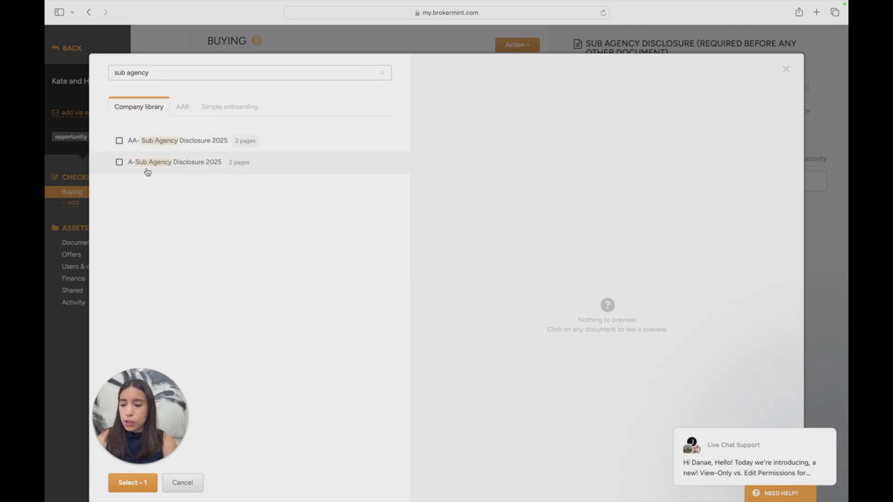
click(120, 163)
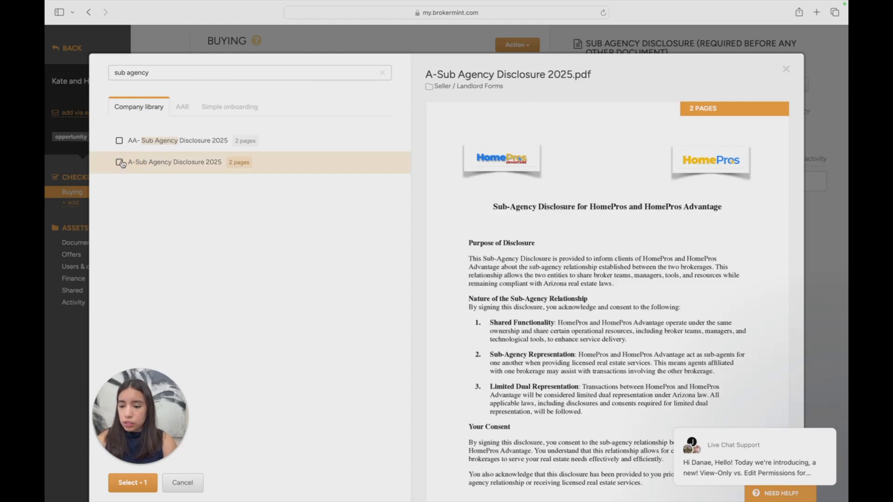
click(120, 163)
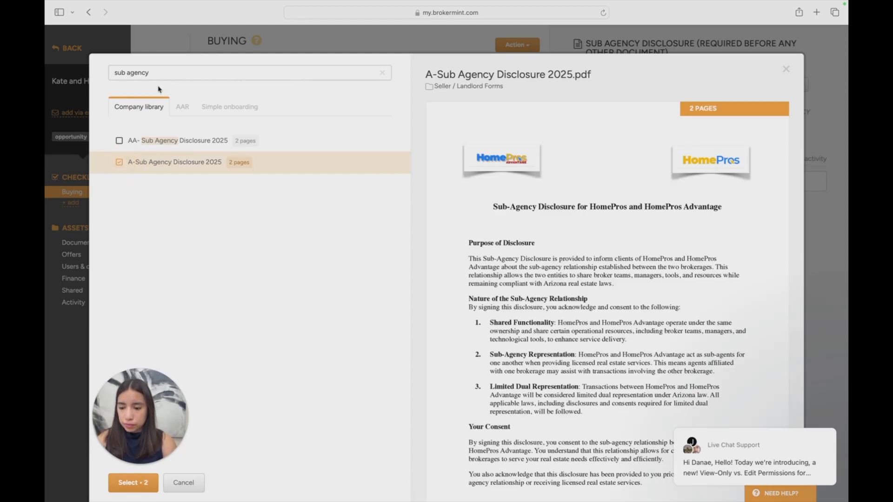
Search the AAR forms for the buyer advisory and add Buyer Advisory January 2025 (002) to the package
triple_click(165, 69)
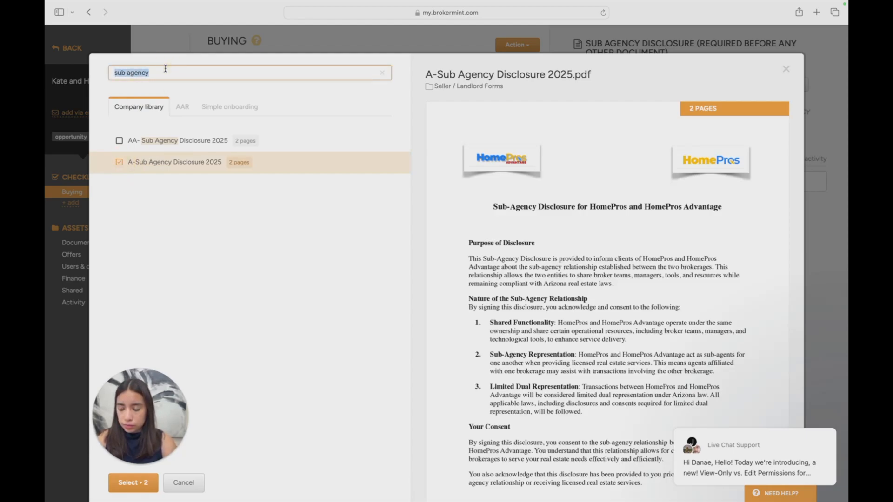
key(BackSpace)
click(188, 106)
click(188, 73)
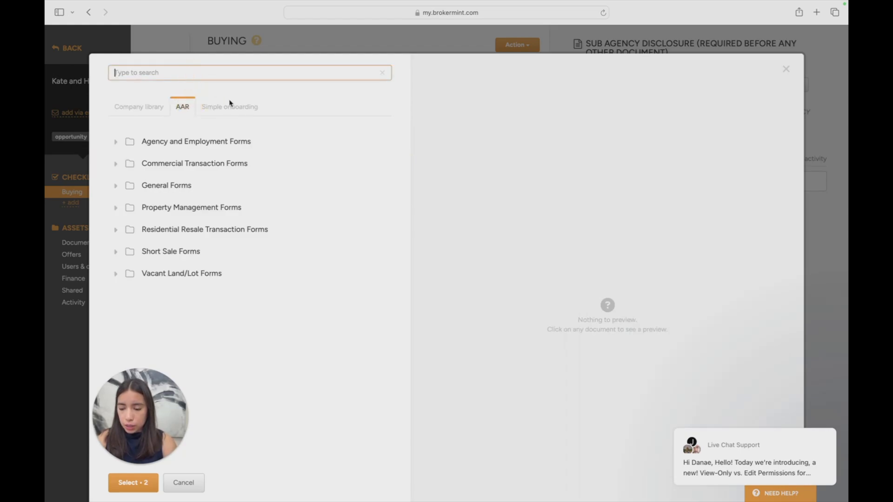
text(bu)
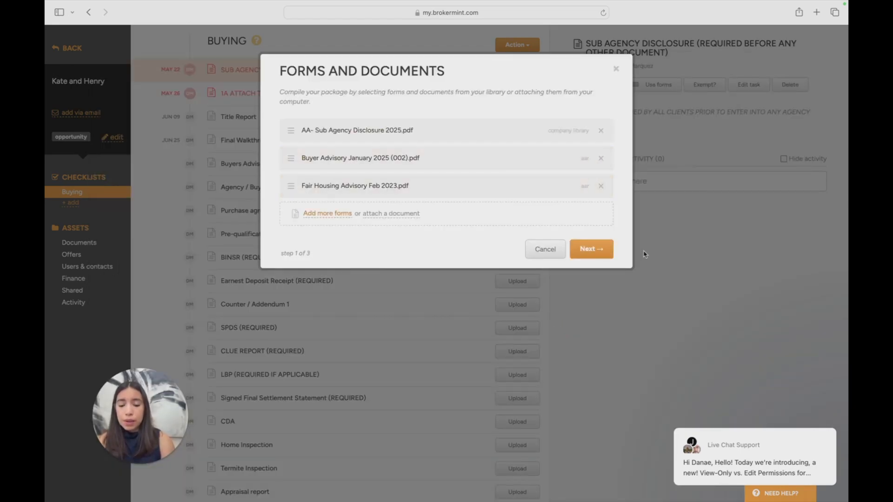
Continue with the compiled forms, keep both buyers as signers with the seller names blank, and open the package in the document editor
click(573, 251)
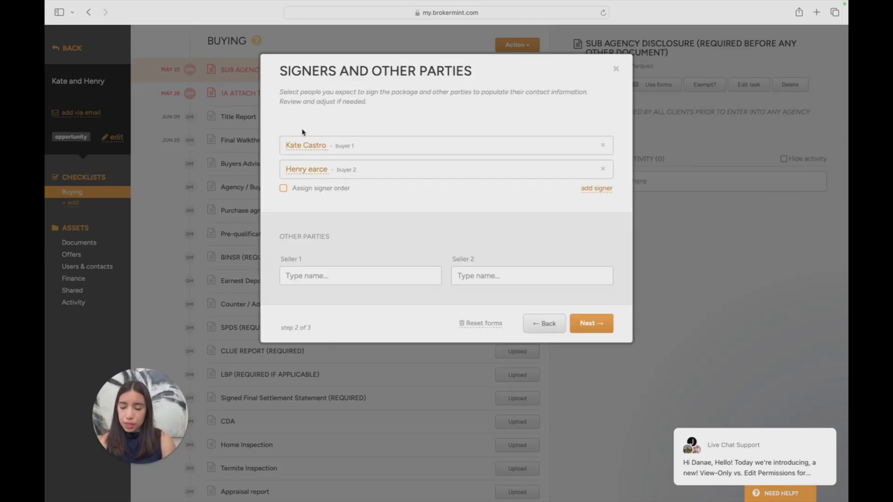
drag(295, 115, 459, 183)
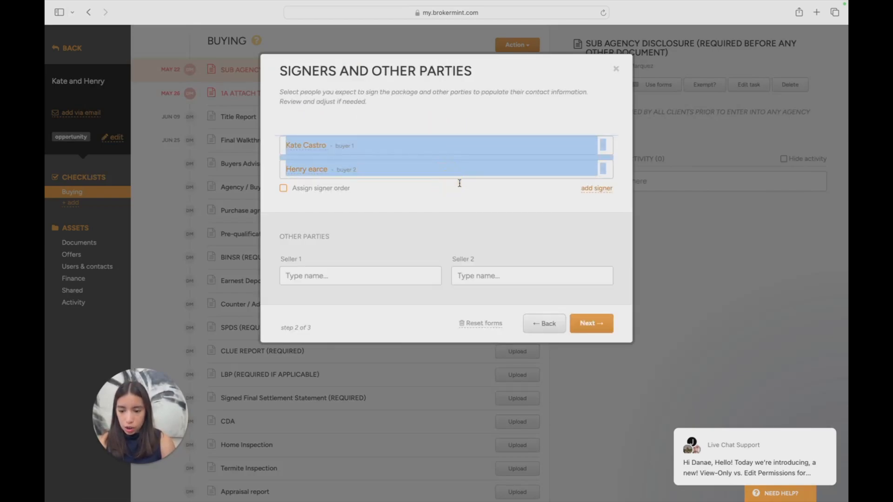
click(463, 203)
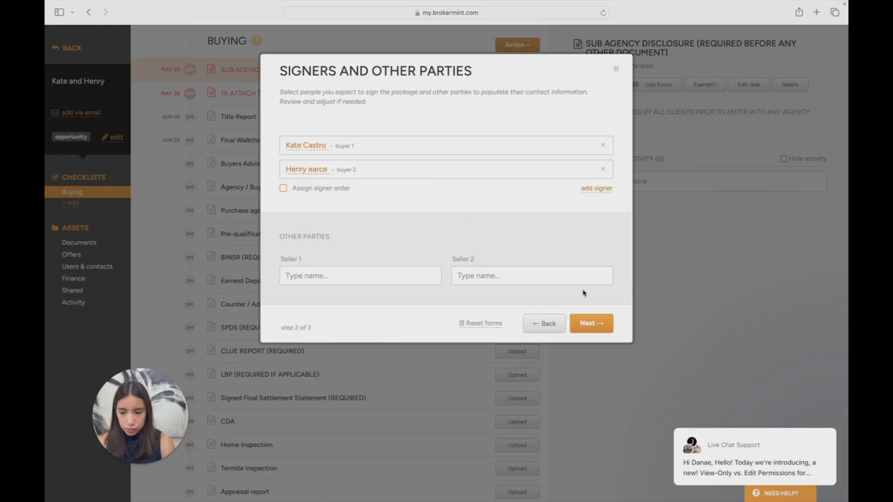
click(592, 327)
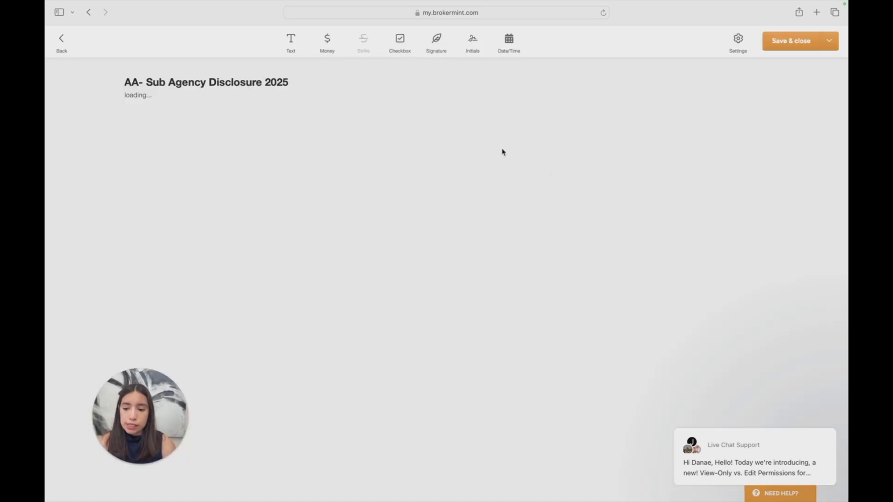
Check the Sub Agency Disclosure's client name, signature and date fields, including the settings of the first client's name and signature fields
scroll(503, 153, down, 20)
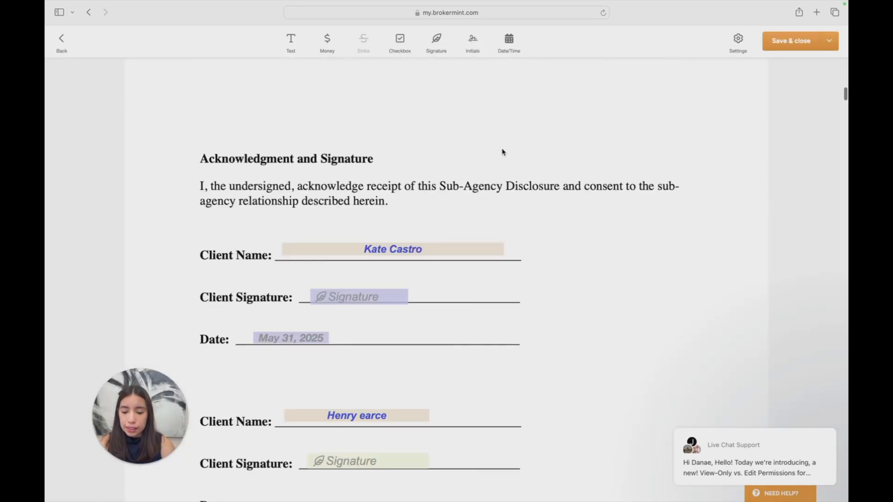
scroll(395, 195, down, 3)
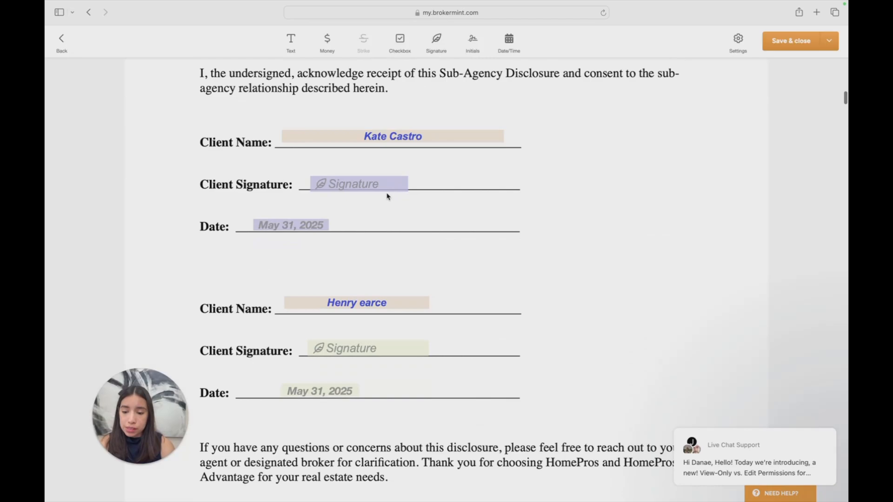
click(365, 183)
scroll(381, 207, down, 1)
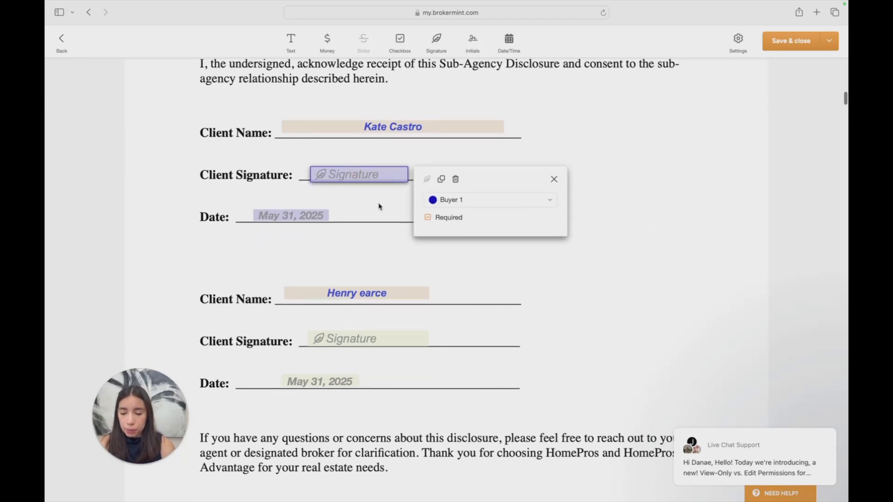
click(421, 124)
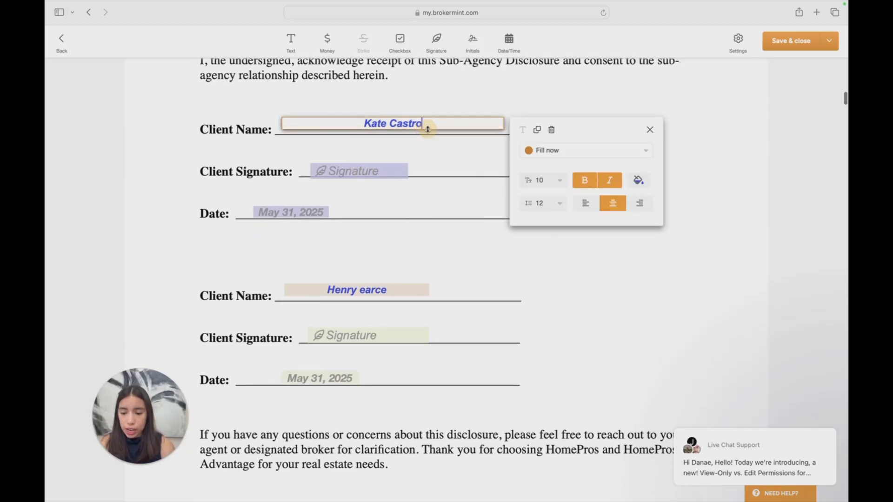
scroll(401, 177, down, 8)
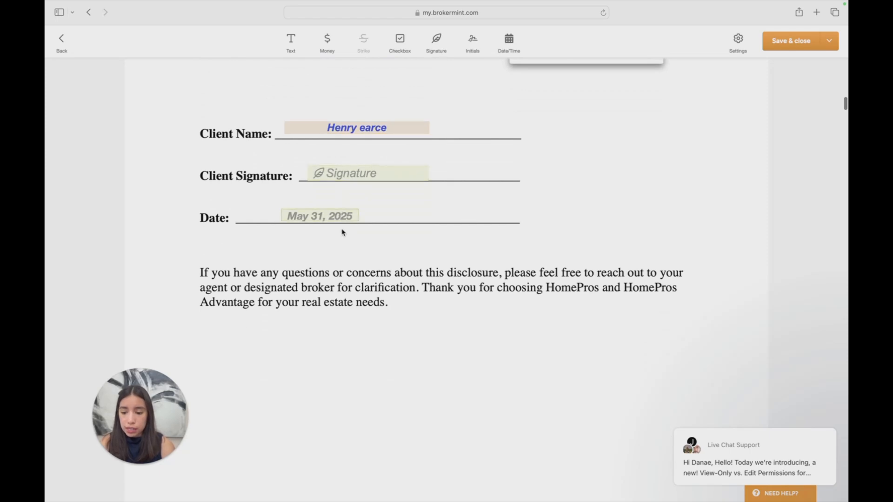
Look through the Buyer Advisory pages and locate the buyer signature and date lines at its end
scroll(343, 231, down, 15)
scroll(343, 231, down, 20)
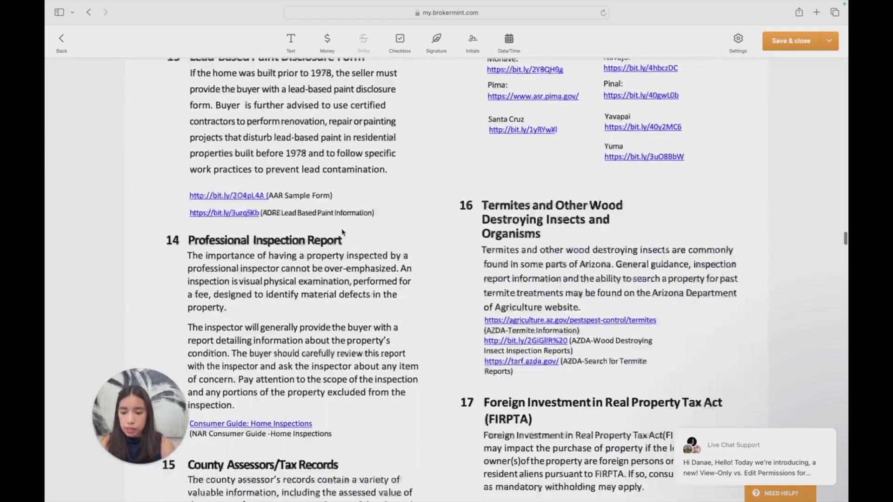
scroll(343, 232, down, 20)
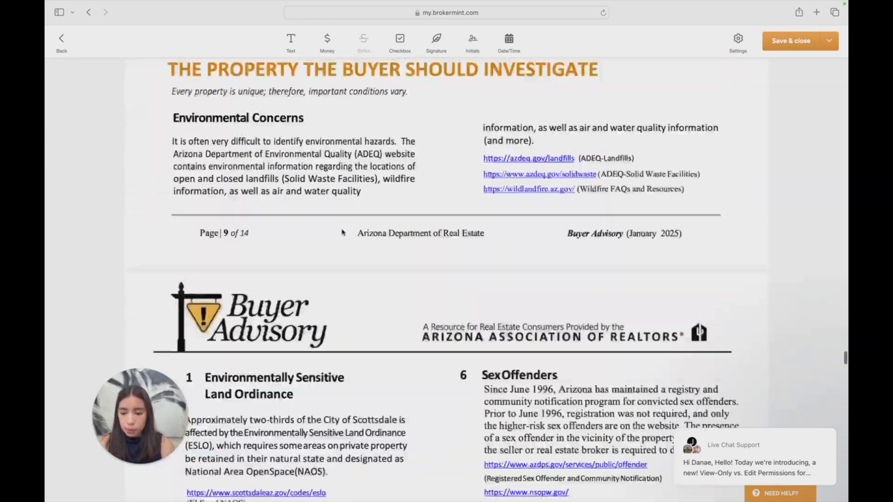
scroll(343, 233, up, 10)
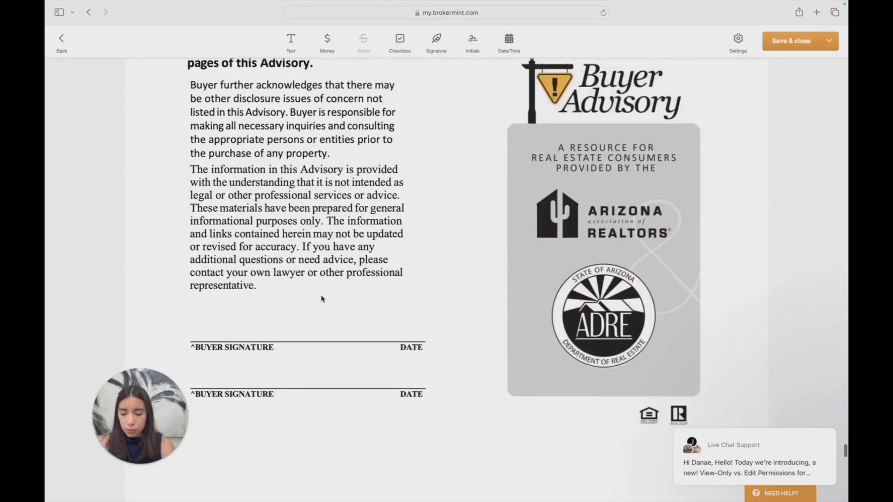
scroll(322, 299, down, 1)
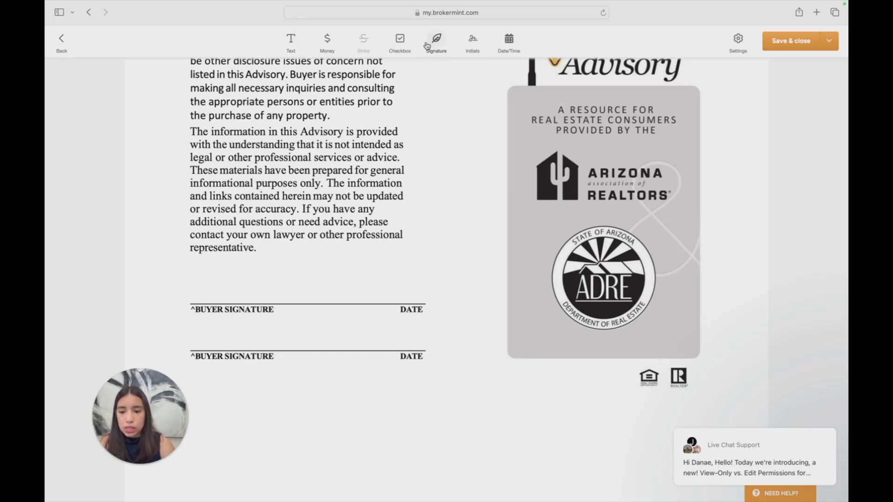
Add a required signature field for Buyer 1 just above the first buyer signature line of the Buyer Advisory
click(331, 46)
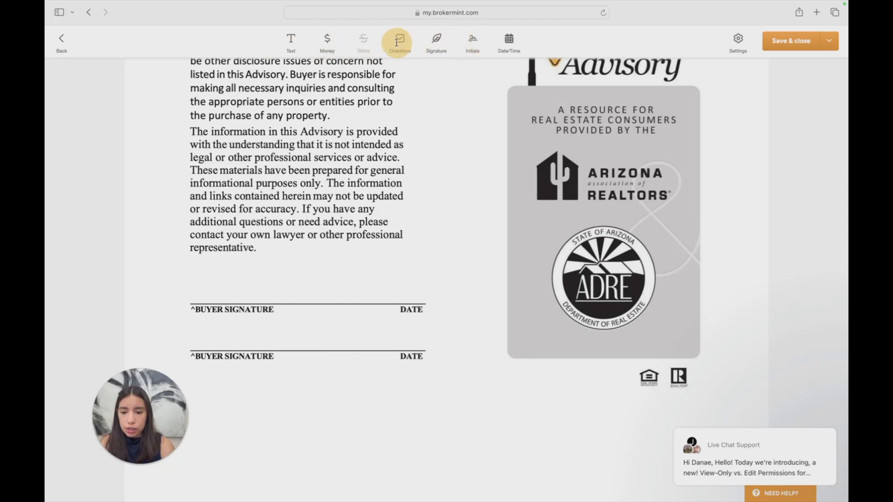
drag(397, 43, 520, 70)
click(438, 43)
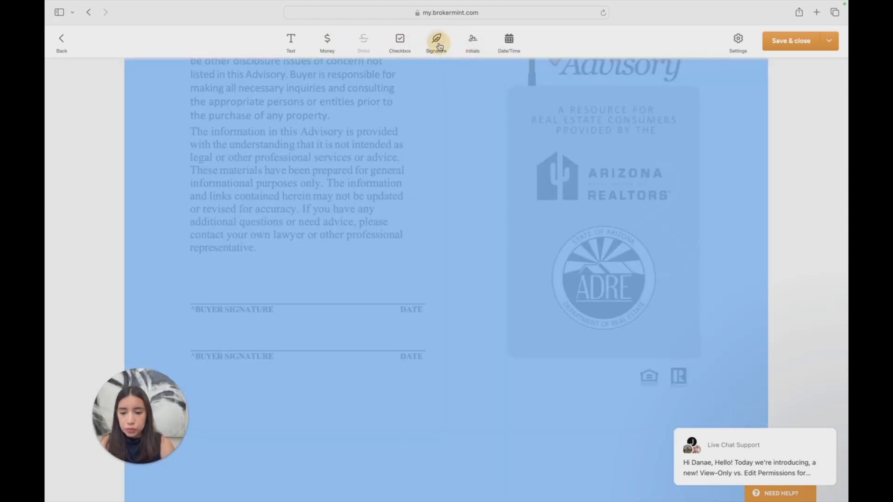
click(190, 277)
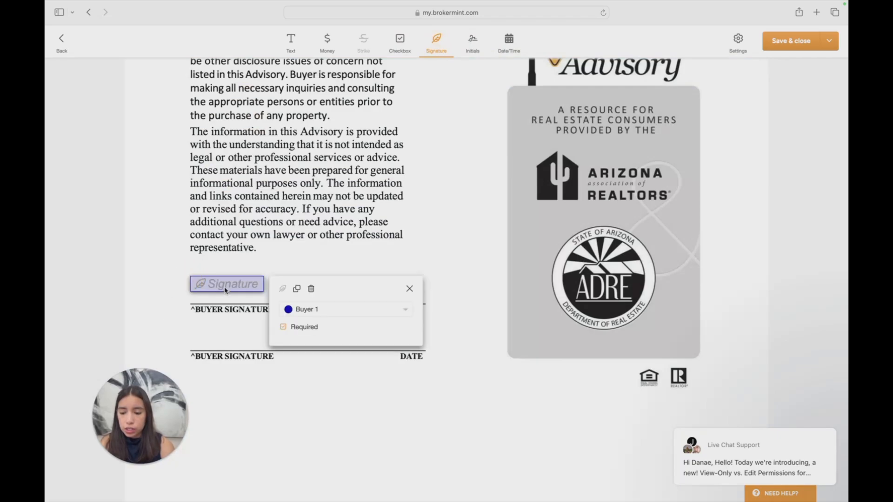
drag(224, 287, 224, 297)
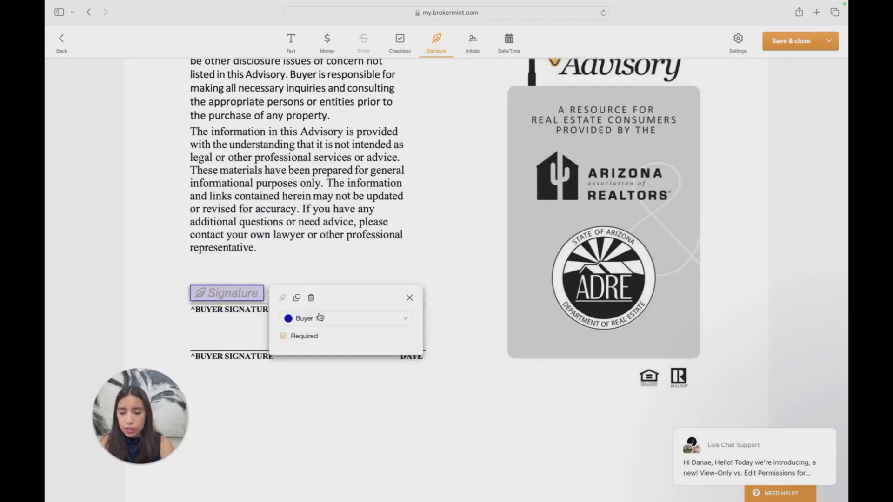
click(333, 320)
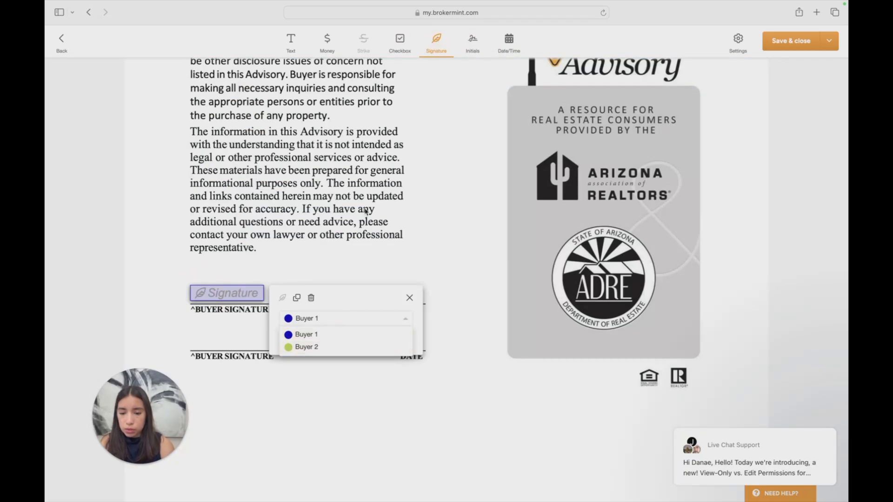
click(372, 187)
Add a second signature field above the lower buyer signature line and assign it to Buyer 2
click(188, 343)
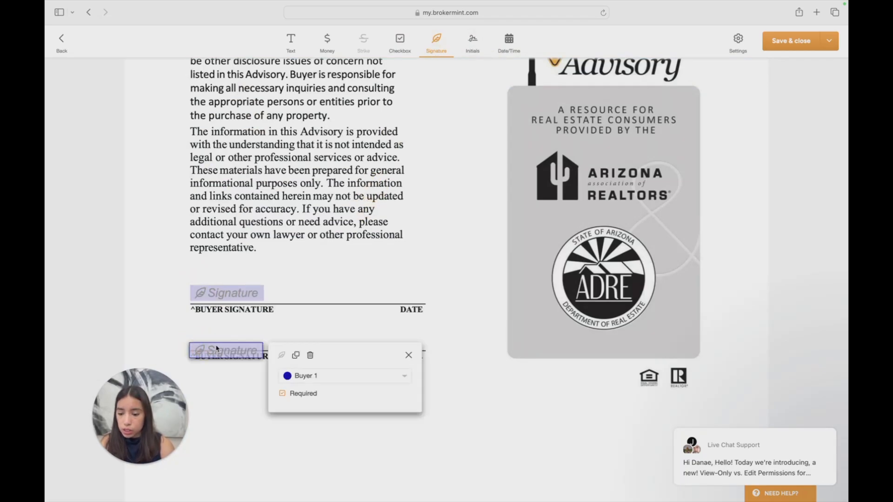
mouse_move(218, 351)
mouse_down()
mouse_move(219, 324)
mouse_move(224, 334)
mouse_up()
click(321, 360)
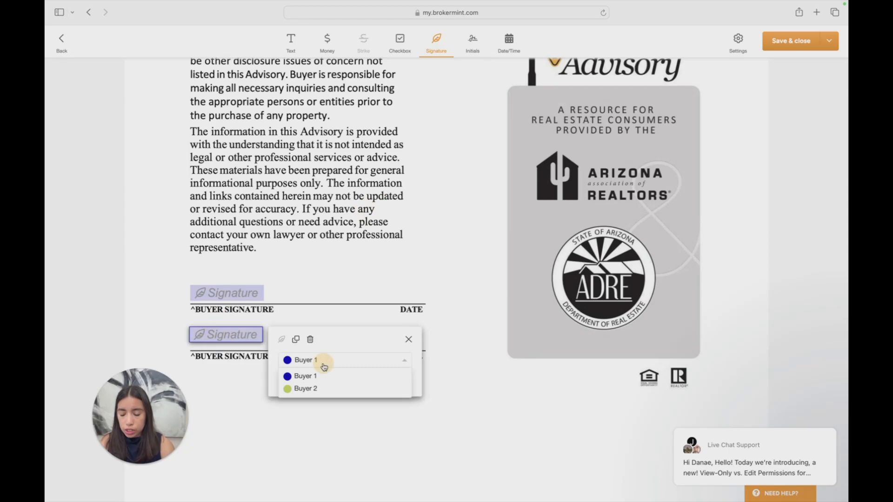
click(319, 375)
click(389, 232)
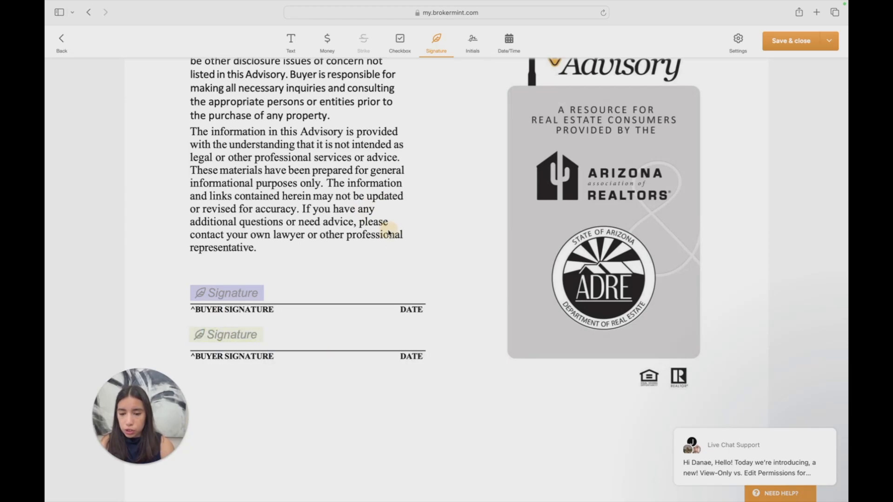
Place date fields above both date lines, assigning the upper one to Buyer 1 and the lower one to Buyer 2
click(509, 41)
click(392, 290)
drag(392, 290, 380, 341)
click(372, 282)
drag(401, 291, 368, 292)
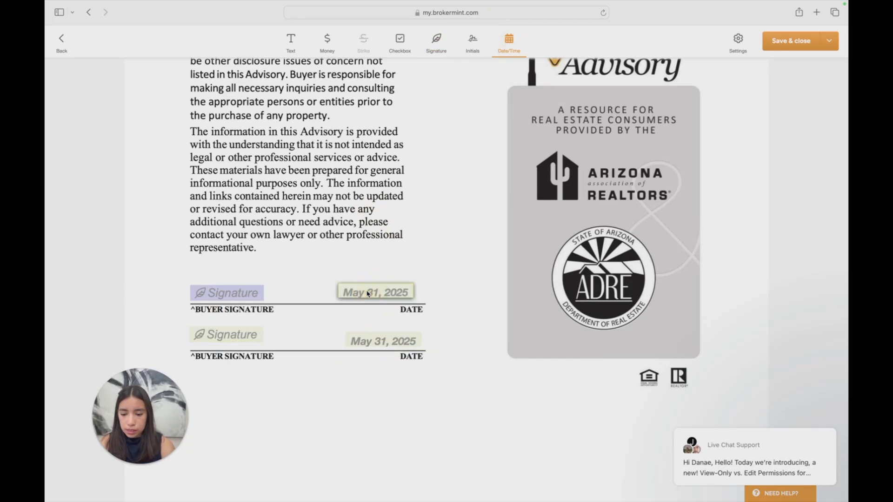
click(439, 314)
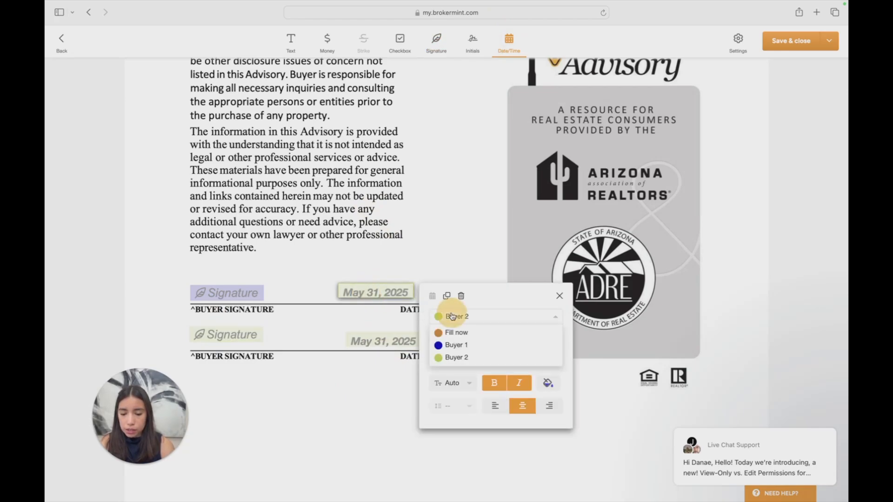
click(454, 342)
Check the Fair Housing Advisory for signature lines and return to the start of the package
scroll(462, 195, down, 5)
scroll(462, 194, down, 15)
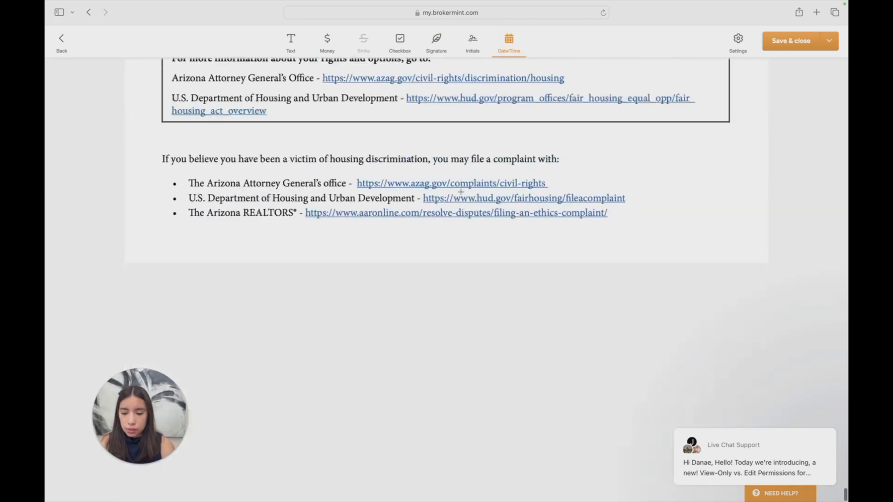
scroll(461, 192, up, 5)
scroll(461, 191, up, 10)
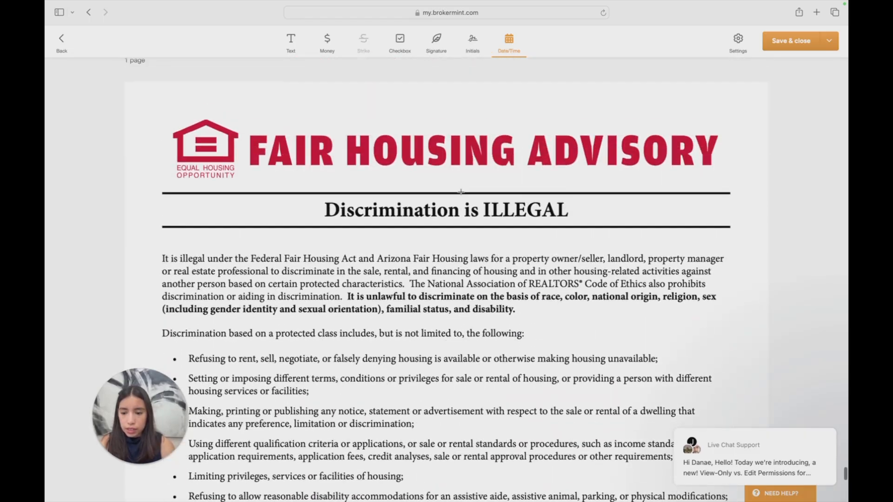
scroll(461, 192, up, 20)
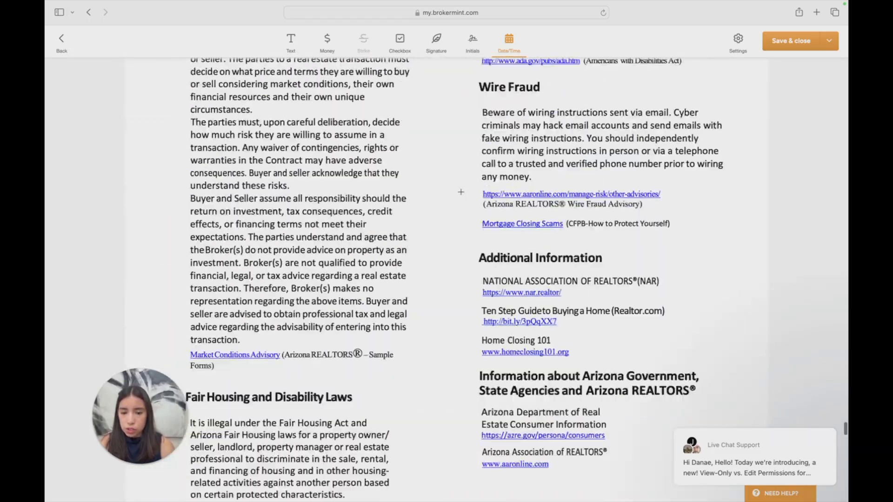
scroll(461, 192, up, 20)
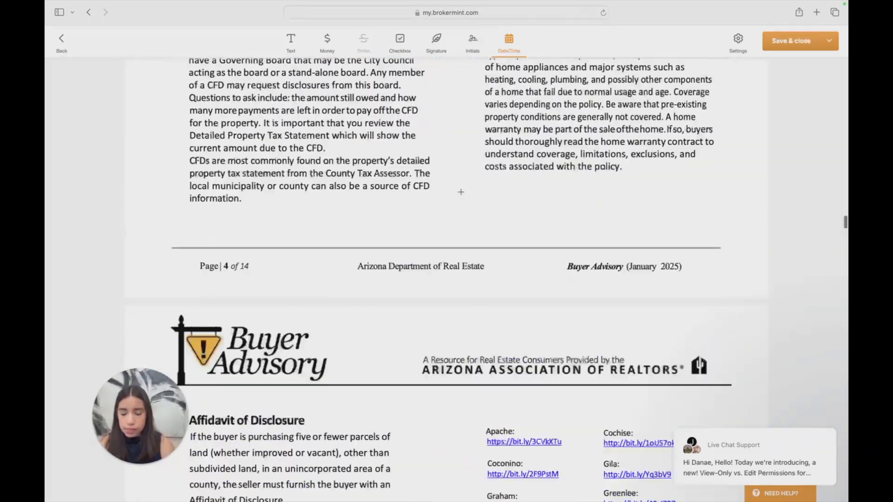
scroll(461, 191, up, 10)
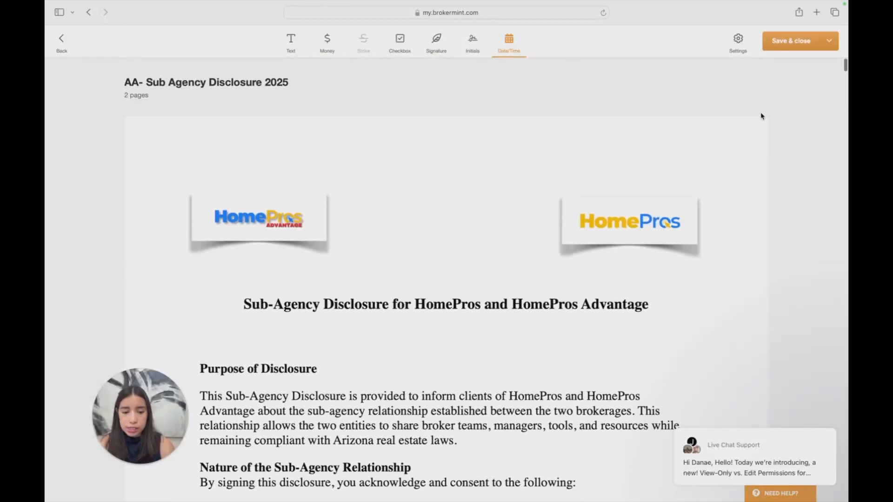
Send the package for eSign to both buyers, adding the transaction owner as a CC recipient
click(830, 42)
click(753, 71)
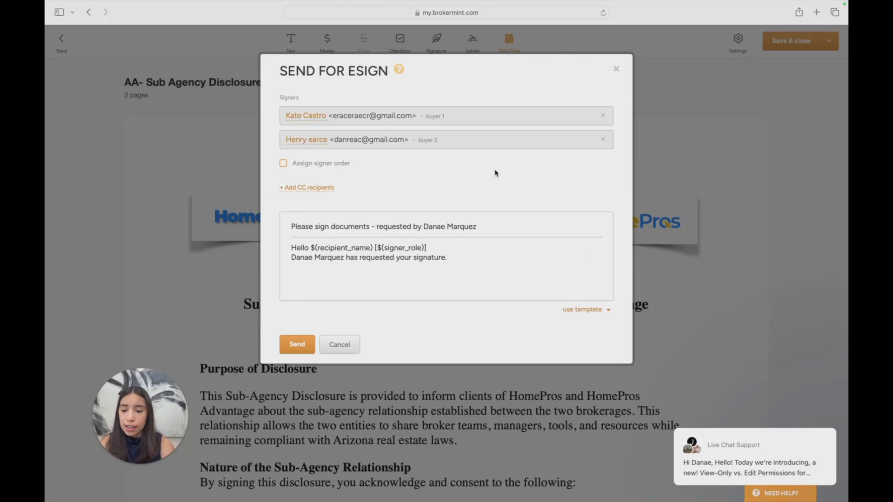
scroll(331, 167, down, 1)
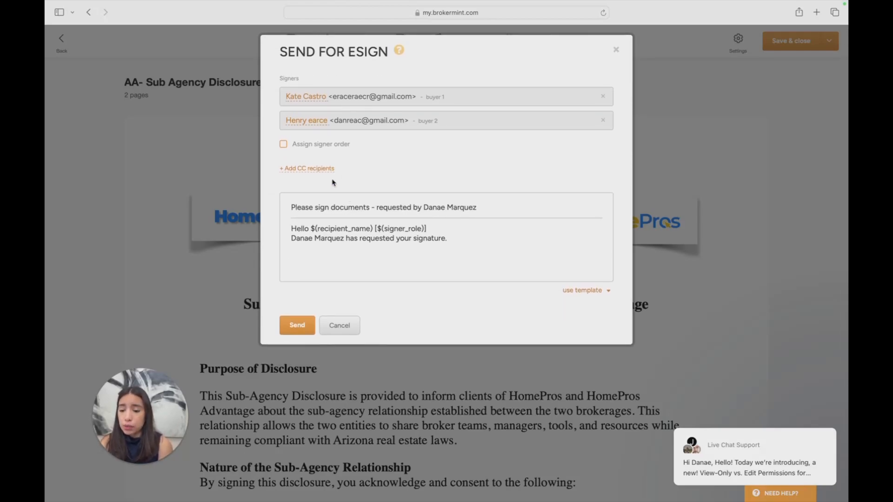
click(314, 169)
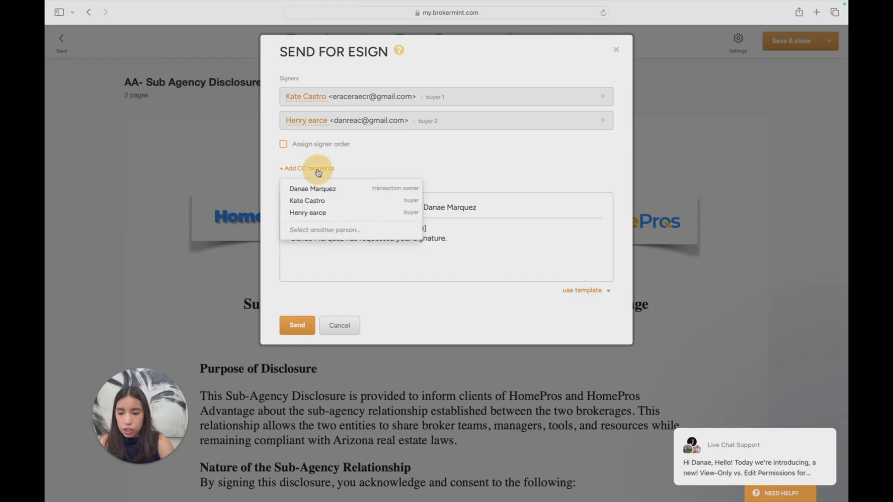
click(338, 186)
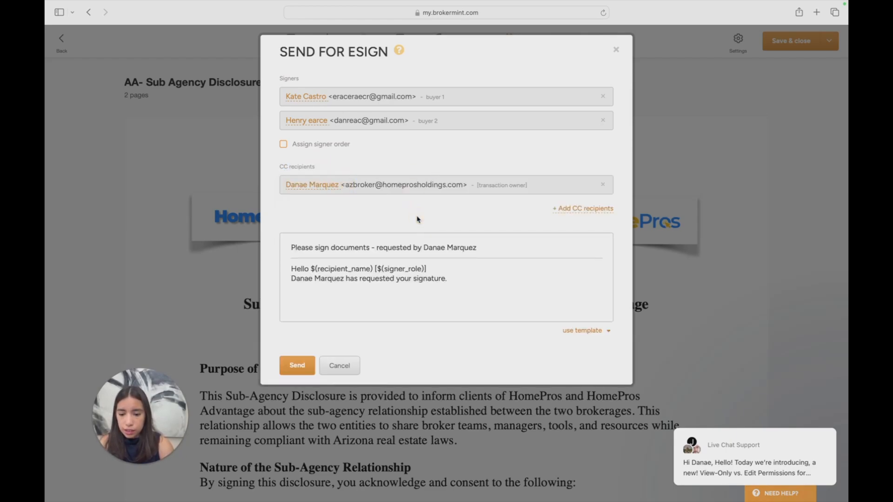
scroll(298, 366, up, 1)
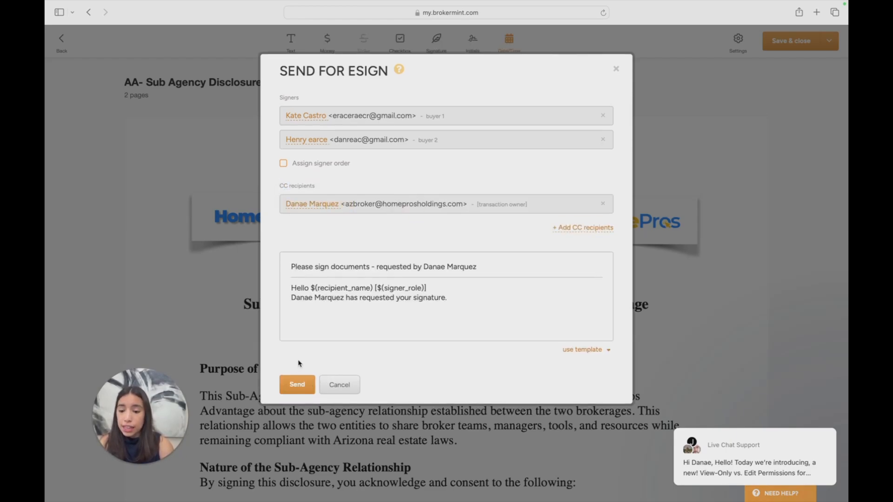
click(298, 385)
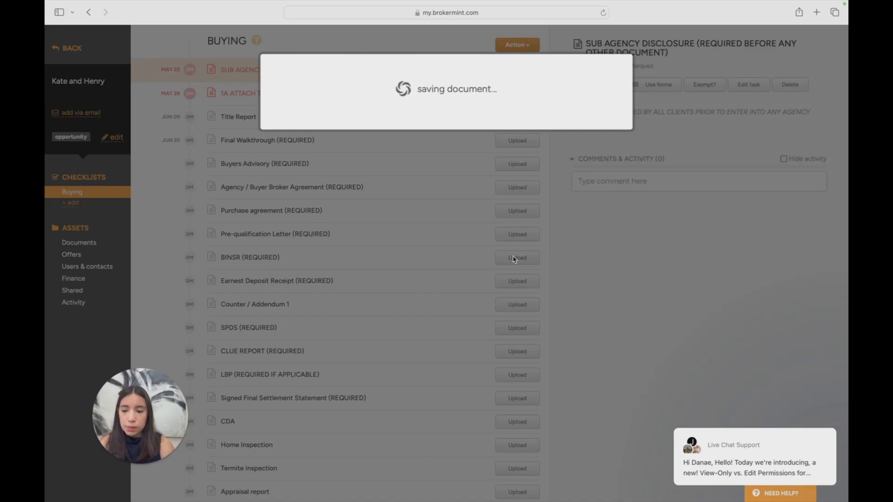
Examine the Sub Agency Disclosure task's eSignature status for each buyer, its activity entries and available document actions
scroll(653, 213, down, 1)
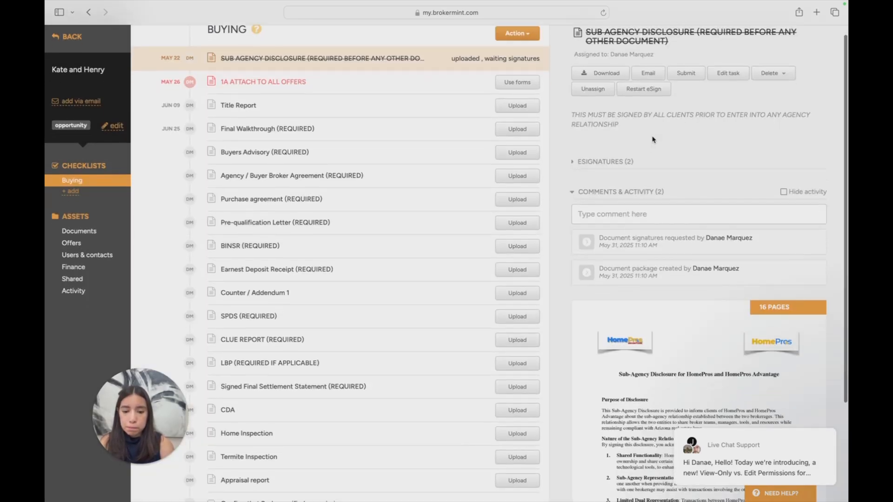
click(629, 151)
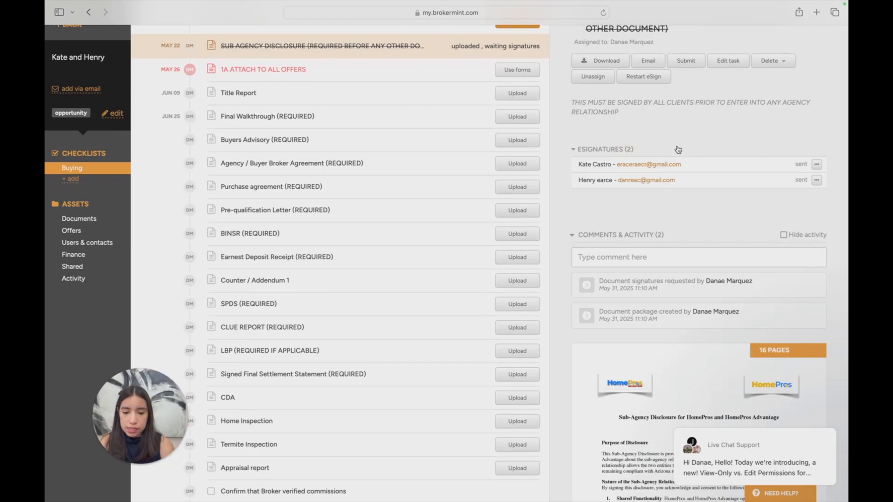
drag(676, 149, 674, 193)
click(683, 219)
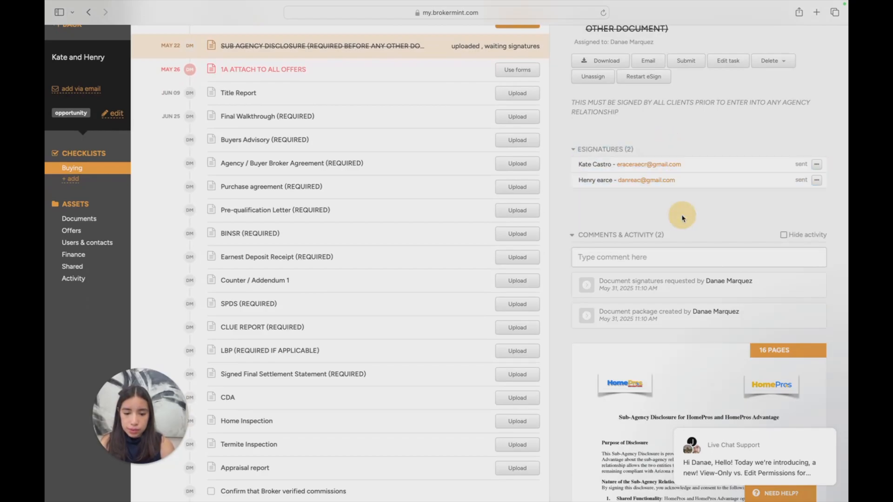
scroll(681, 220, down, 3)
scroll(681, 221, up, 4)
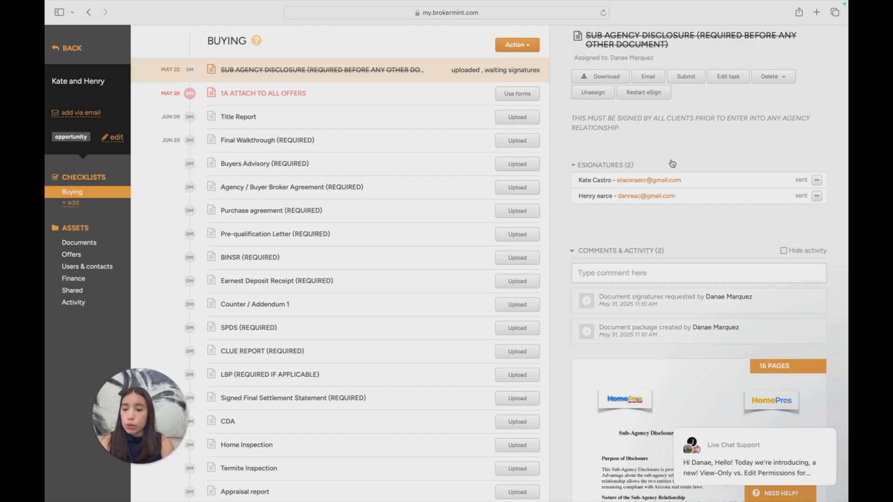
scroll(688, 155, down, 3)
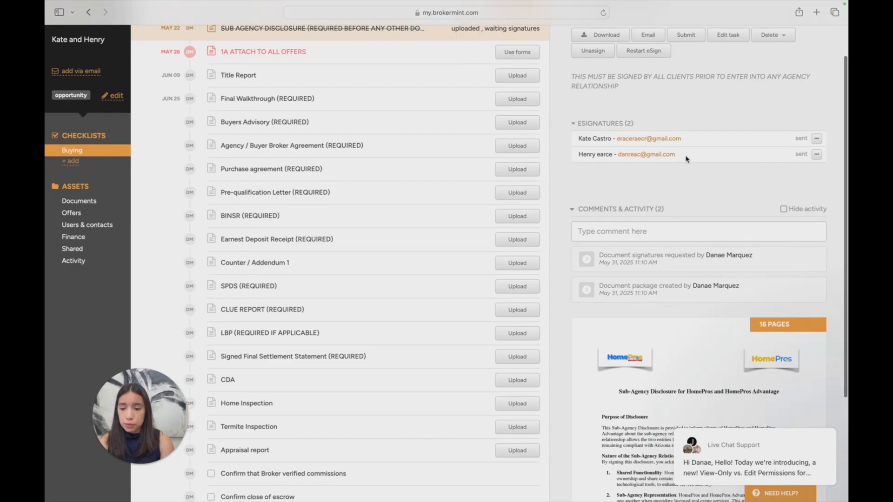
scroll(684, 160, up, 4)
scroll(651, 177, down, 2)
scroll(605, 177, up, 2)
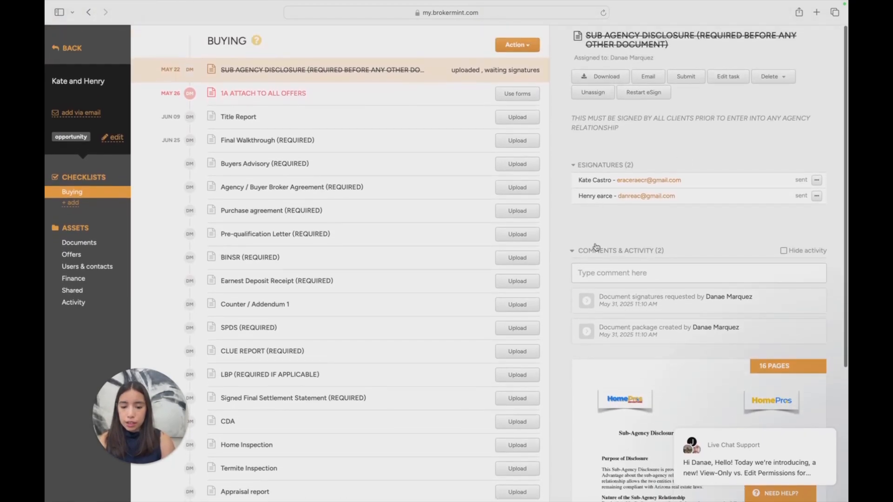
scroll(596, 247, down, 5)
scroll(596, 247, up, 5)
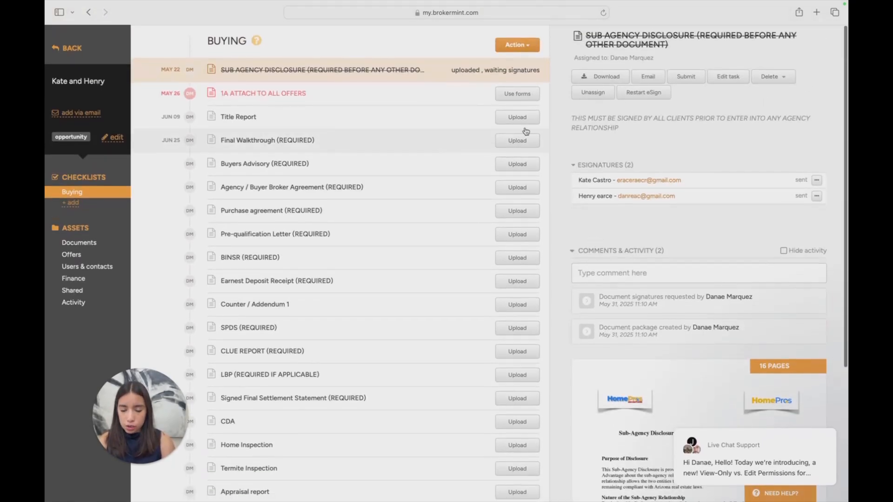
scroll(690, 172, down, 2)
scroll(690, 172, up, 2)
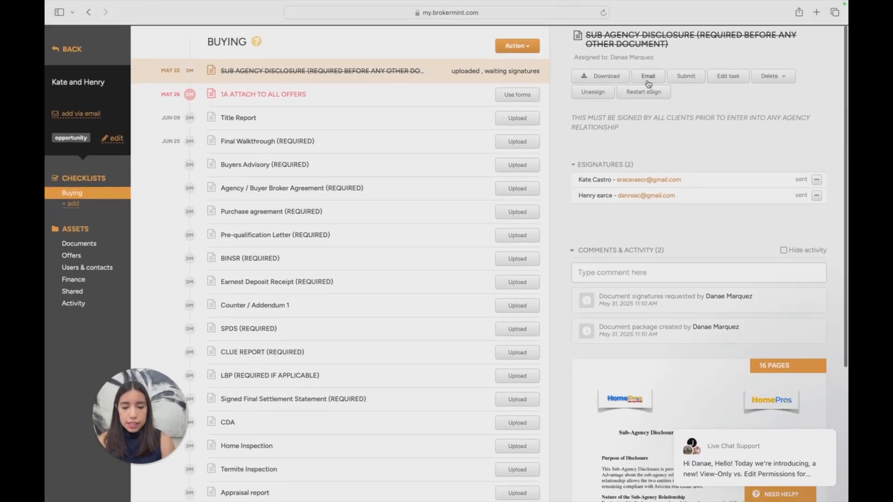
scroll(413, 137, down, 1)
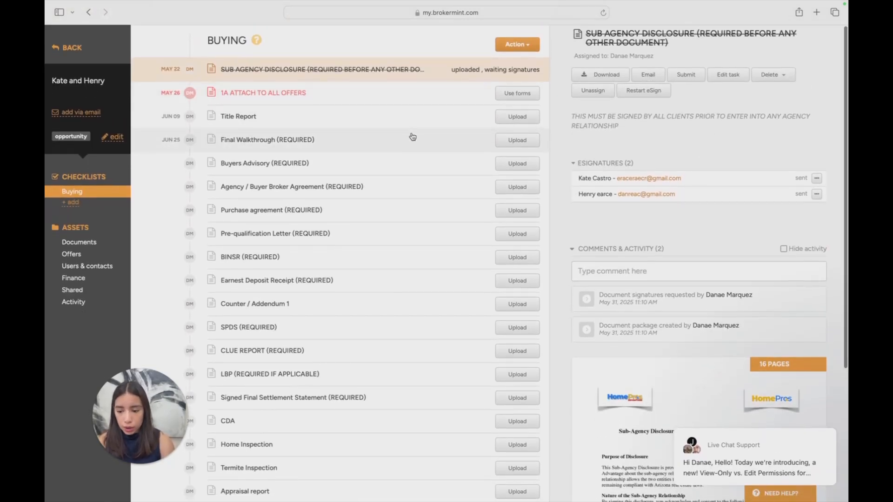
scroll(413, 137, down, 2)
scroll(412, 136, up, 3)
scroll(749, 280, down, 2)
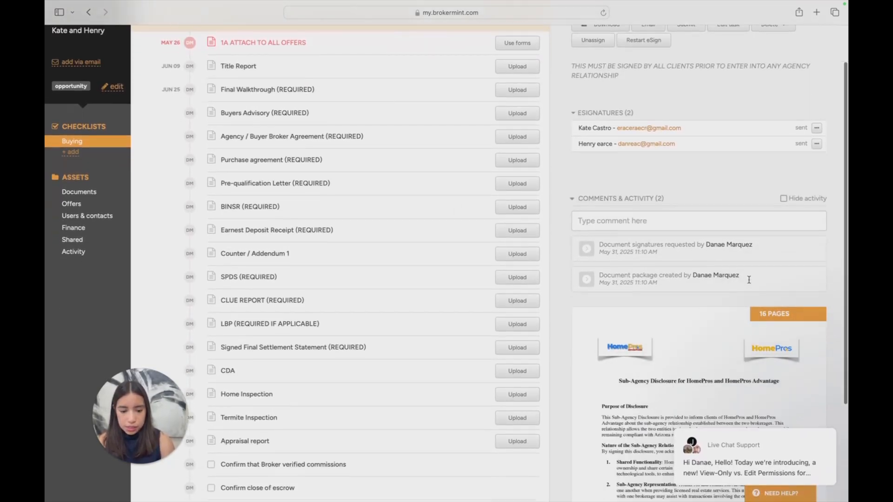
scroll(749, 280, down, 2)
scroll(749, 279, up, 3)
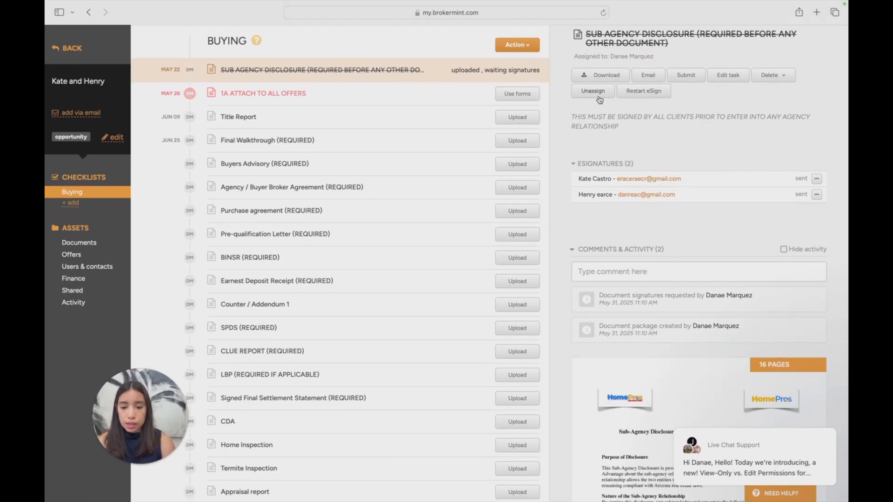
Open the Sub Agency Disclosure PDF from the transaction's unsorted documents for splitting
click(91, 243)
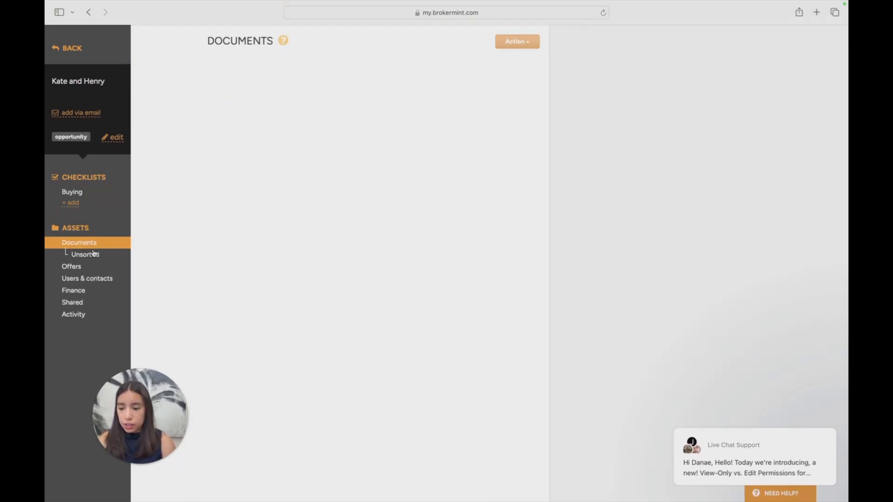
click(90, 254)
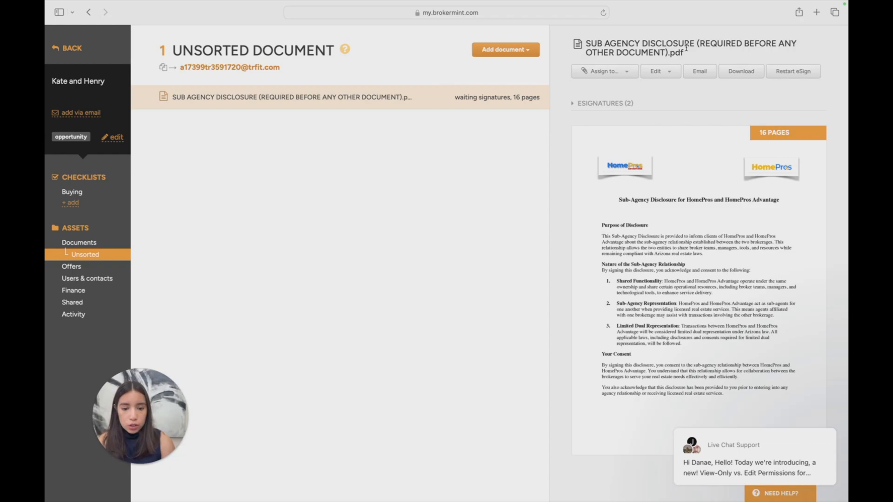
click(660, 71)
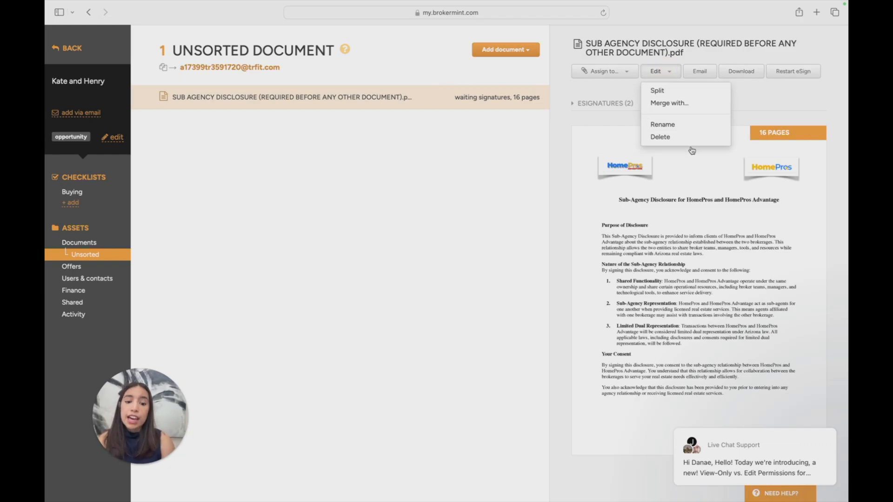
click(680, 92)
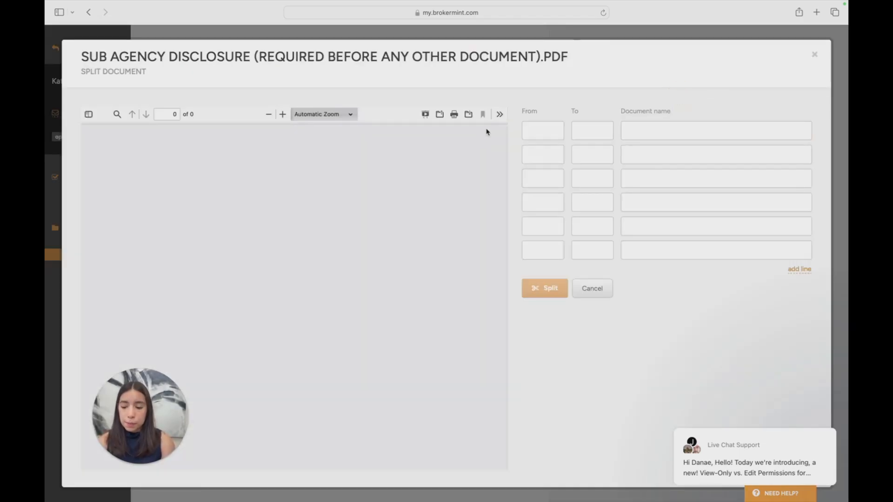
Assign pages 1 to 2 of the package to the SUB AGENCY DISCLOSURE task in the Buying checklist
scroll(440, 197, down, 6)
scroll(440, 197, down, 15)
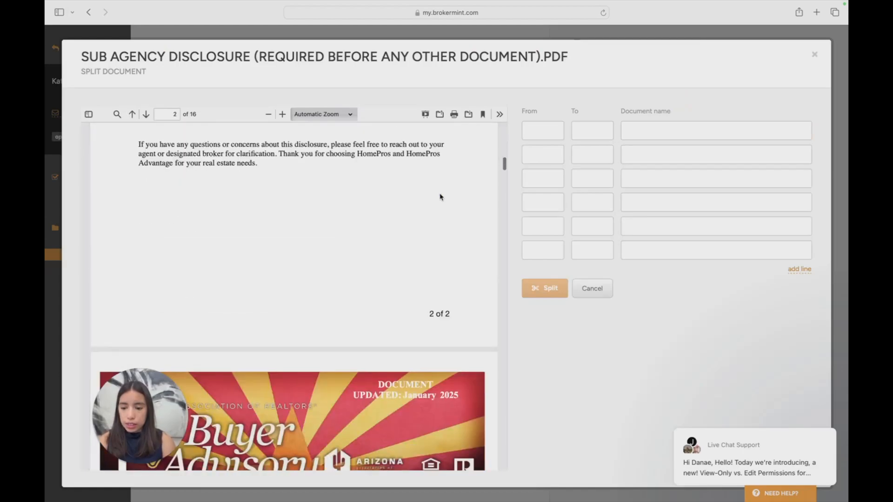
scroll(440, 196, down, 10)
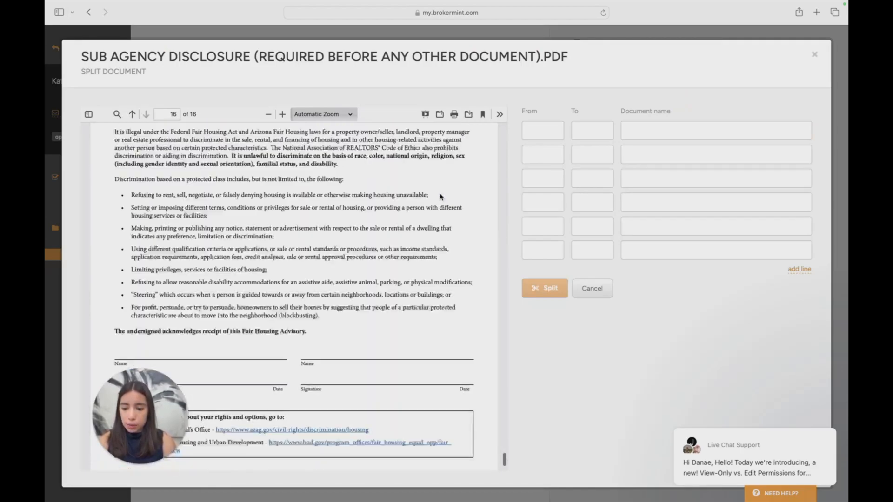
scroll(440, 197, up, 20)
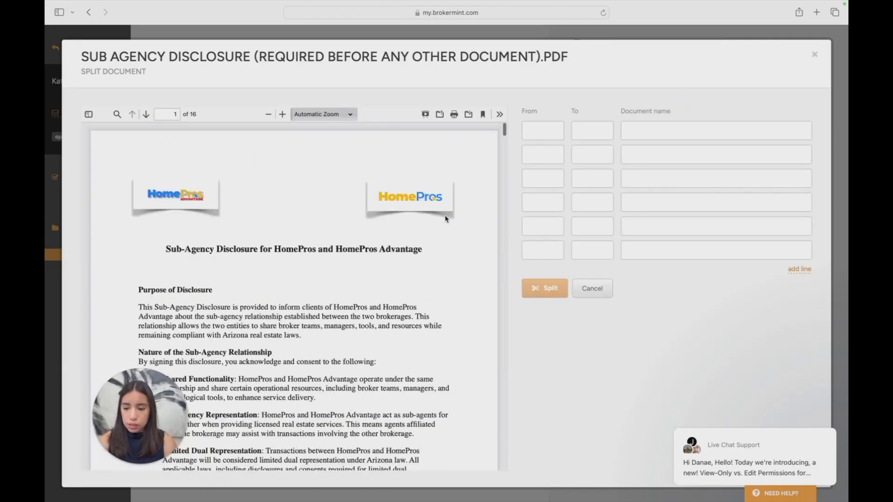
scroll(414, 225, up, 1)
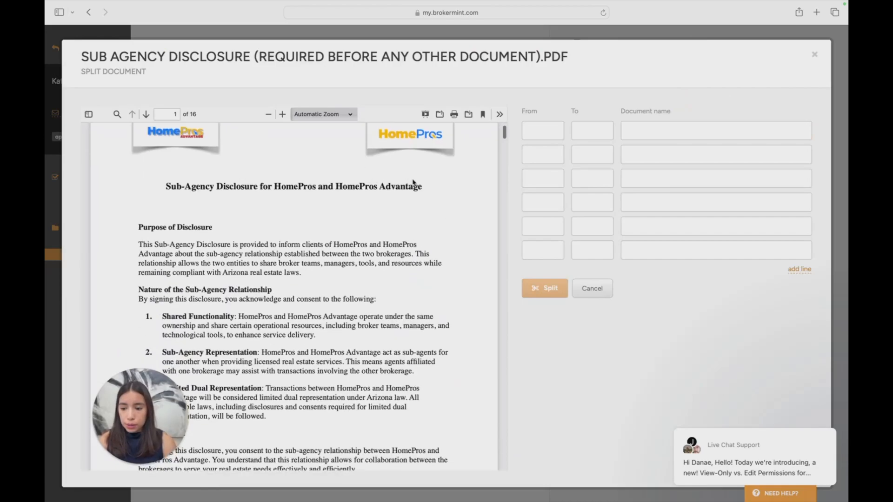
scroll(421, 185, up, 2)
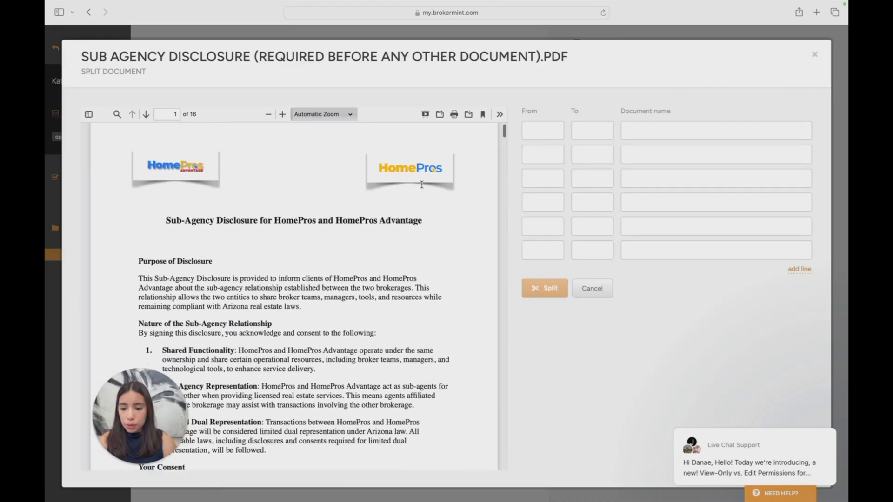
click(554, 130)
text(1)
scroll(342, 225, down, 10)
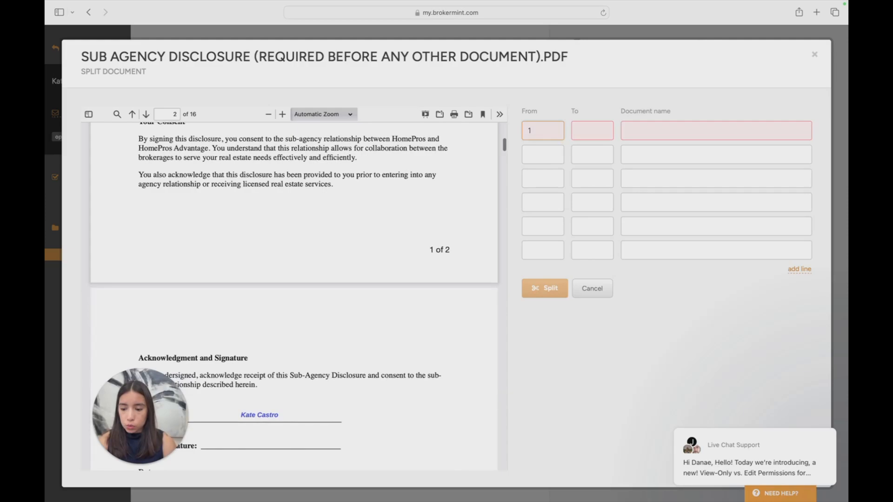
click(590, 130)
text(2)
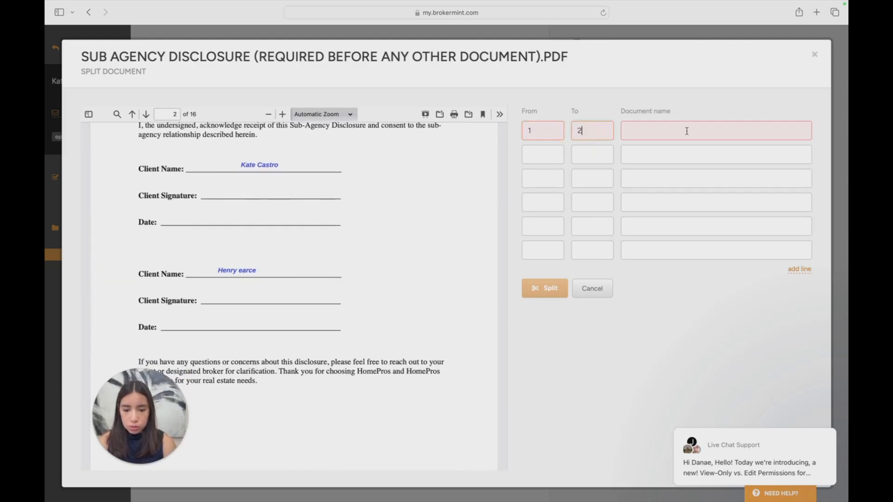
click(687, 131)
text(Su)
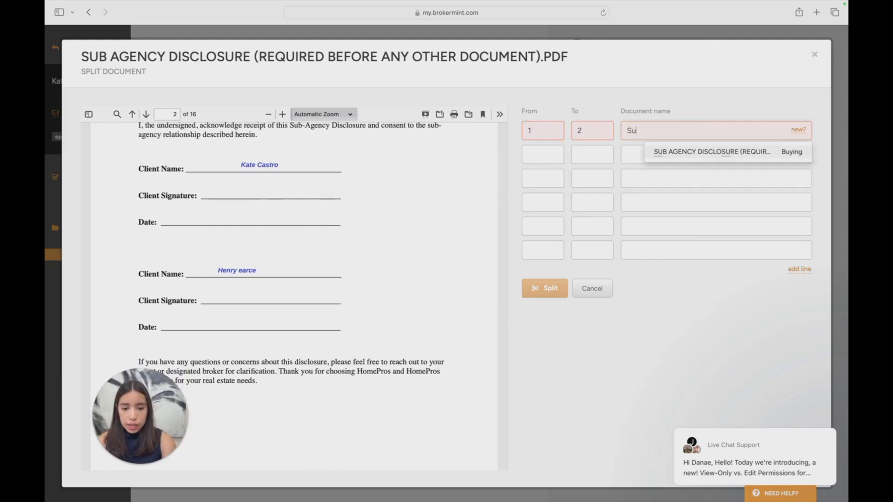
text(b)
click(712, 153)
Assign pages 3 to 15 of the package to the Buyers Advisory (REQUIRED) task in the Buying checklist
scroll(276, 197, down, 2)
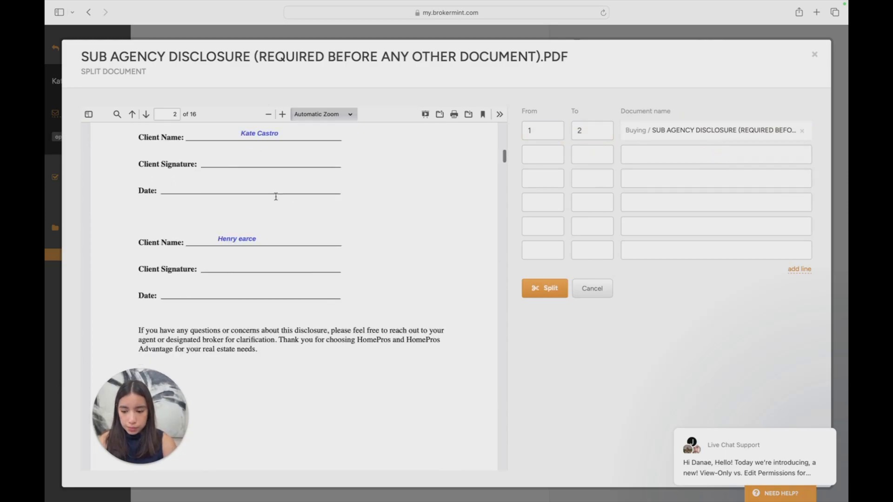
scroll(276, 196, down, 5)
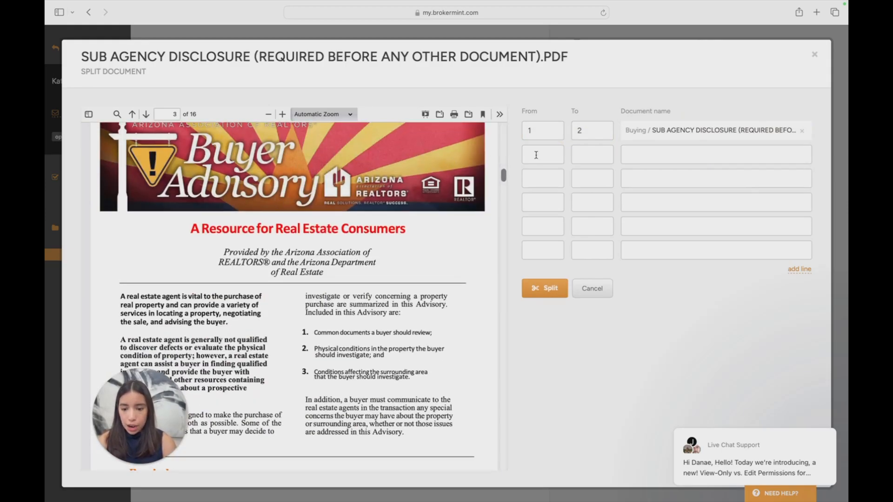
click(536, 155)
text(3)
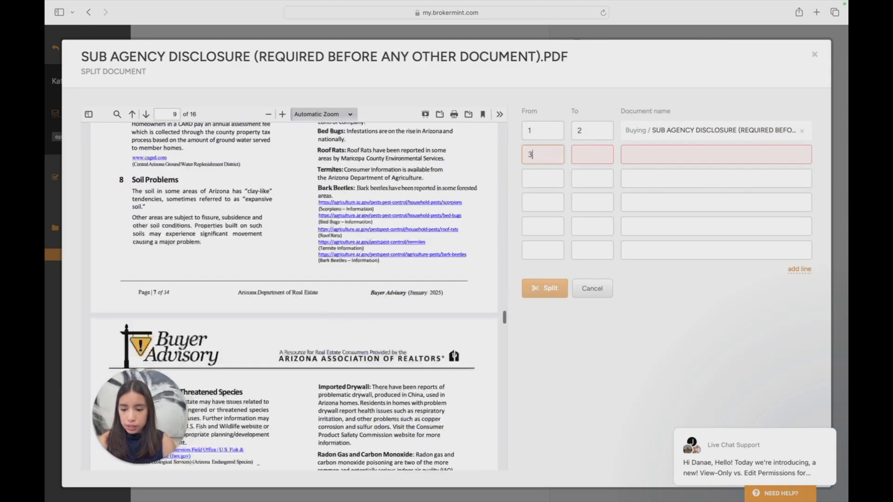
scroll(294, 296, down, 20)
scroll(294, 296, up, 6)
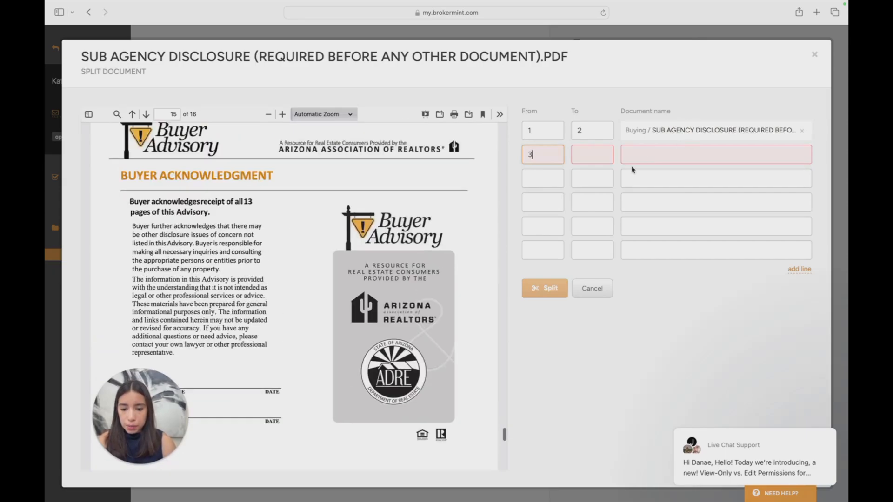
click(600, 154)
text(15)
click(679, 153)
text(B)
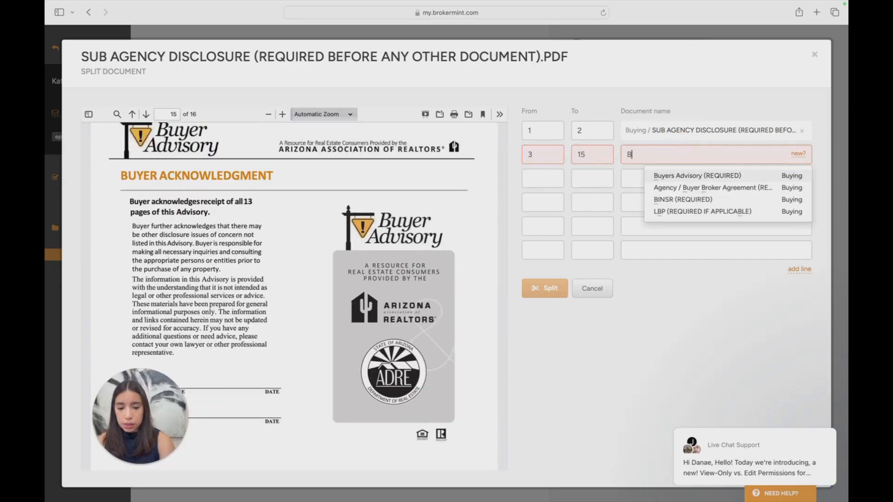
text(uy)
click(727, 178)
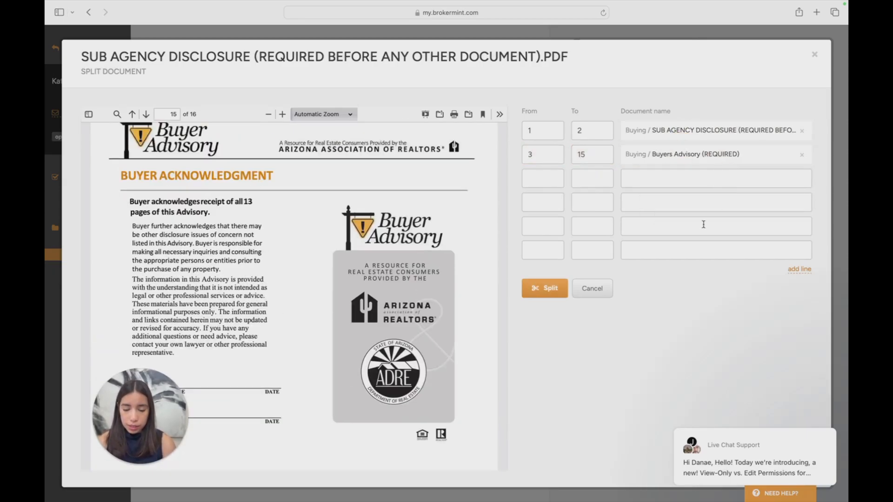
Add an extra empty line to the list of split documents
scroll(379, 223, up, 6)
click(543, 178)
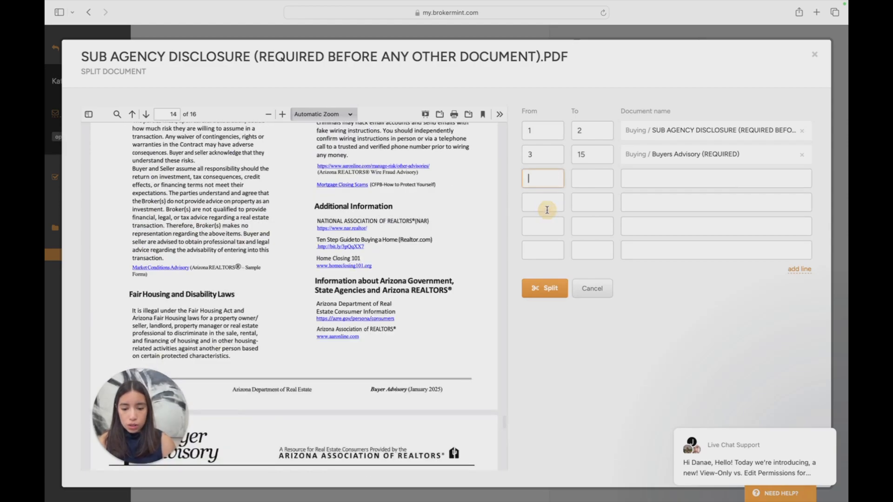
click(543, 203)
click(553, 172)
click(588, 173)
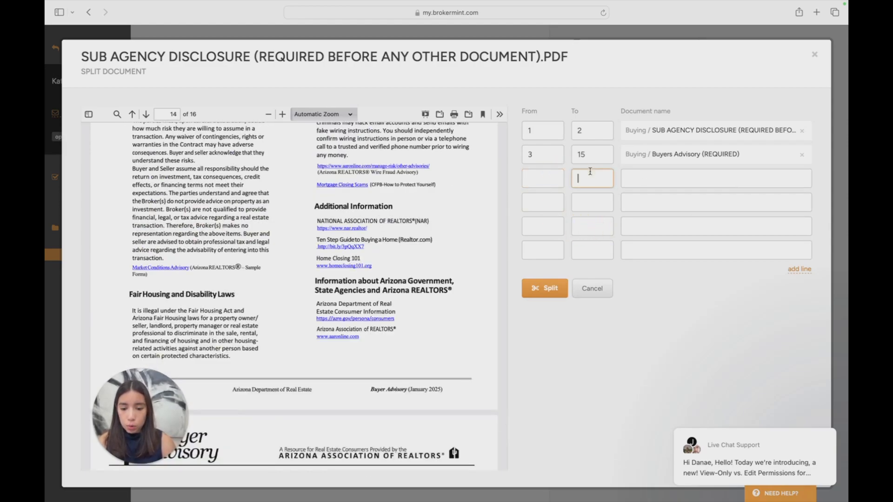
click(665, 179)
click(586, 180)
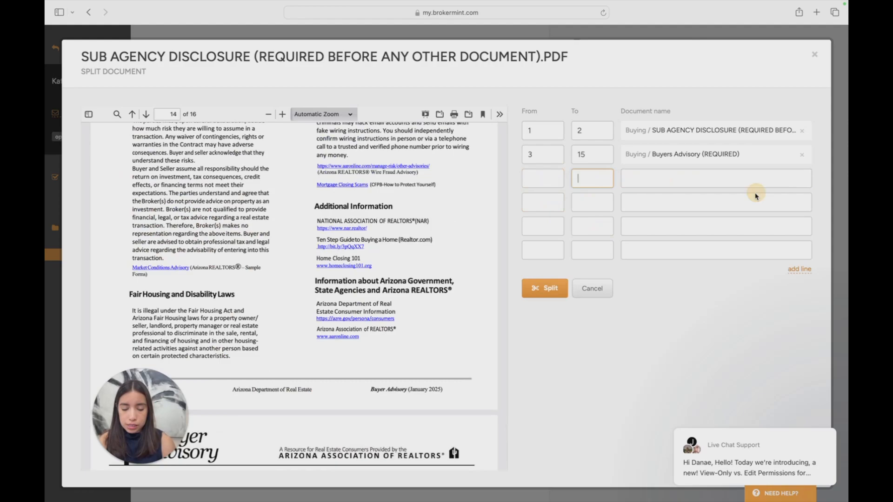
click(801, 270)
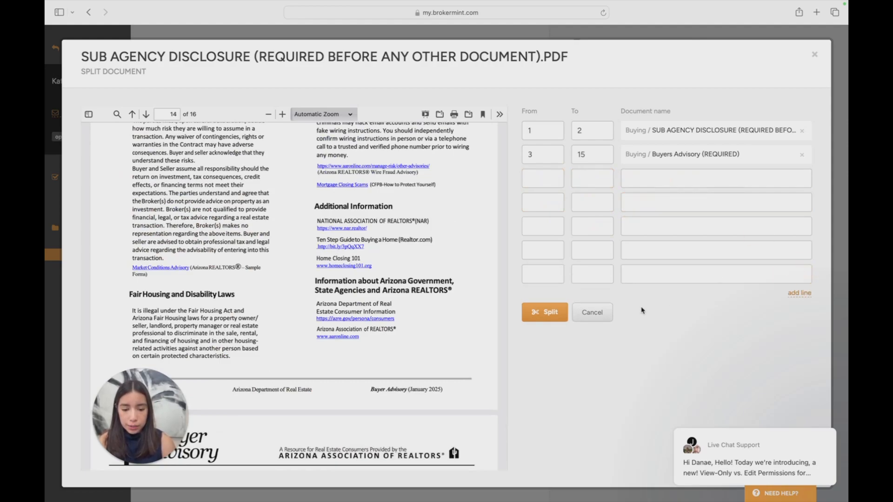
Define a third split document covering page 16 only and name it FHA Amendatory
click(648, 183)
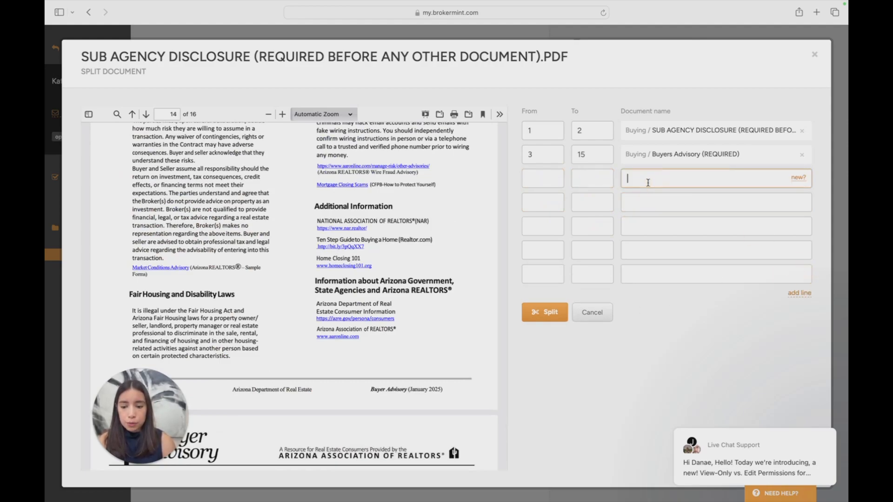
scroll(317, 183, down, 15)
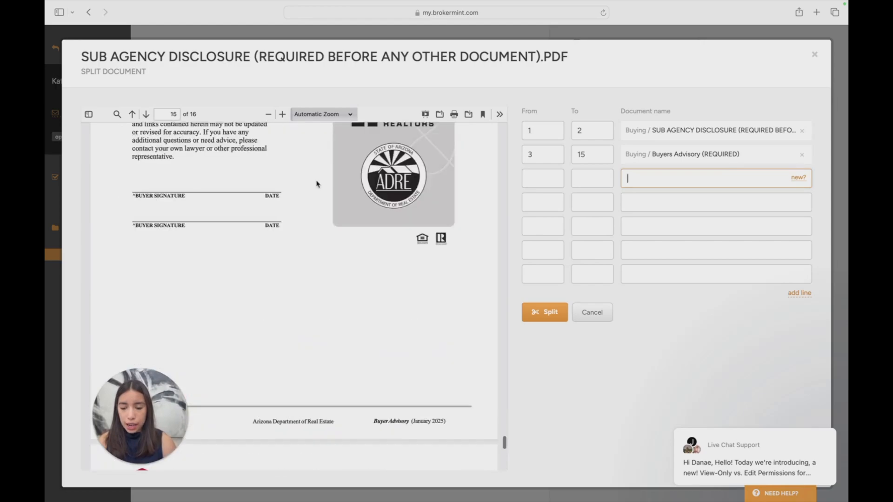
scroll(317, 184, down, 8)
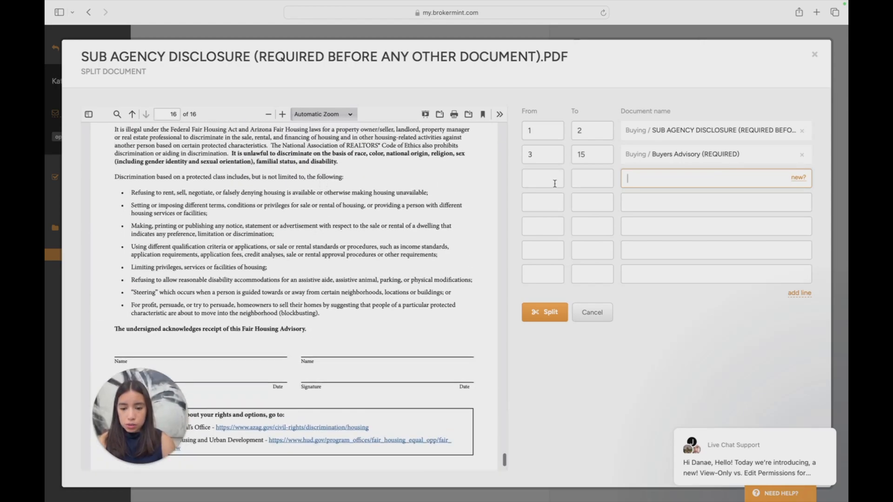
scroll(298, 298, up, 3)
click(547, 181)
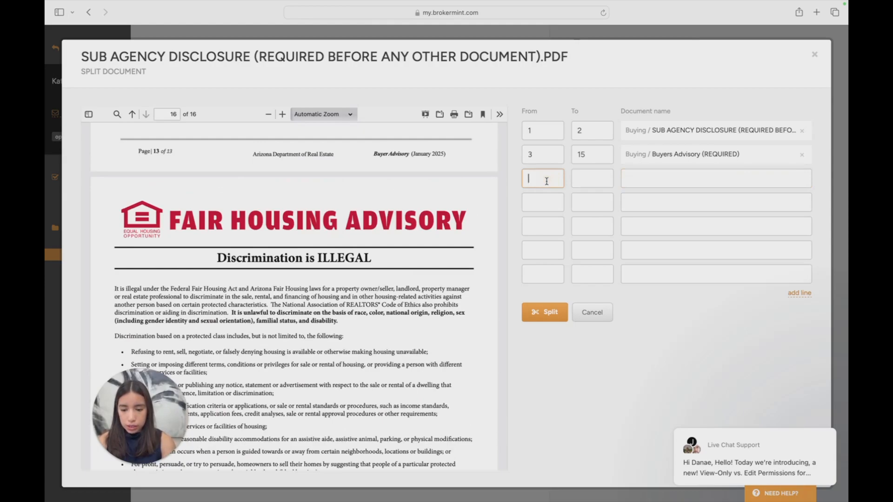
text(16)
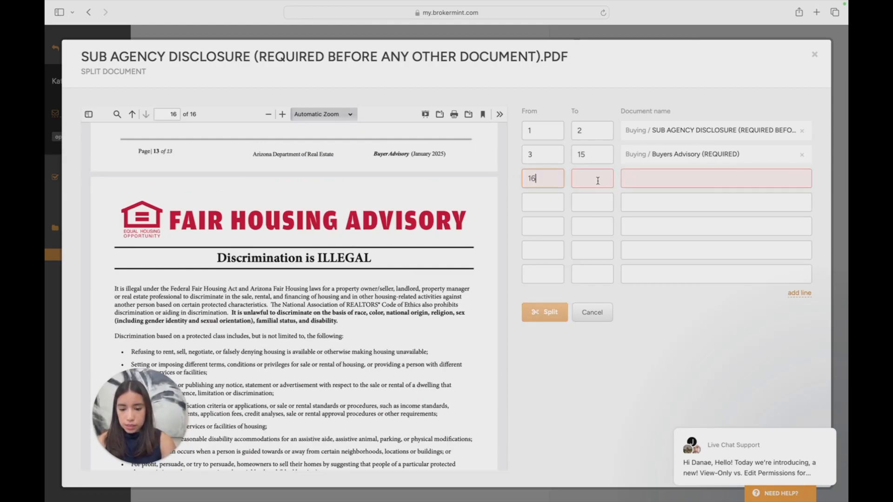
click(597, 180)
text(16)
click(633, 177)
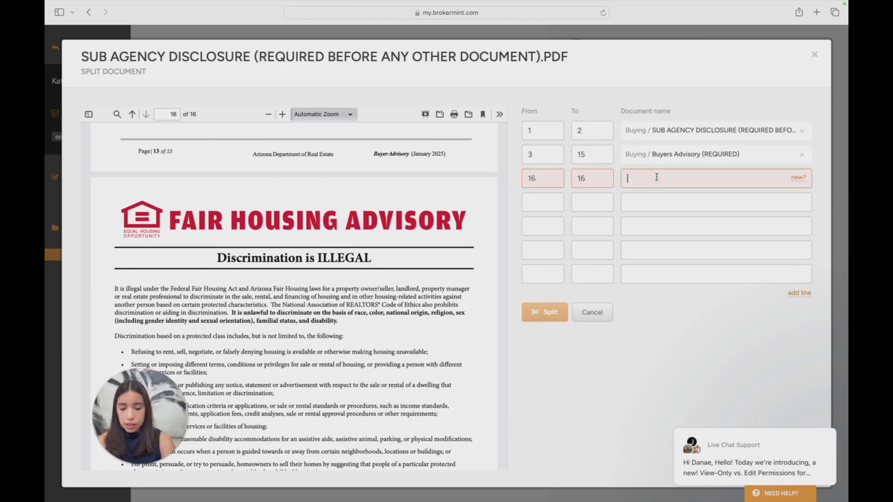
text(Fa)
key(BackSpace)
key(BackSpace)
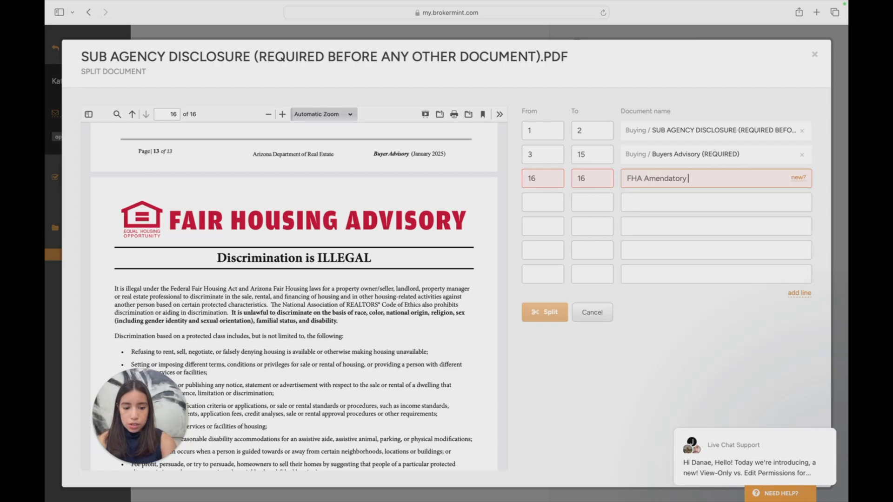
click(800, 181)
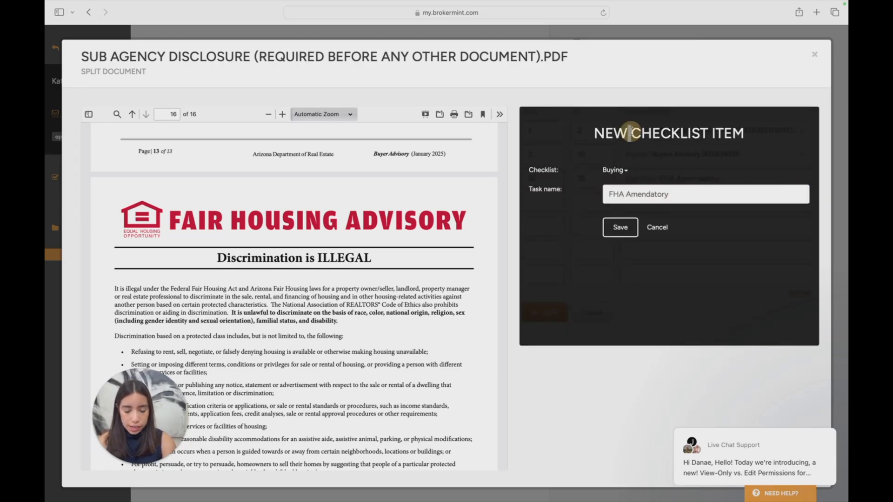
drag(631, 132, 738, 194)
click(656, 228)
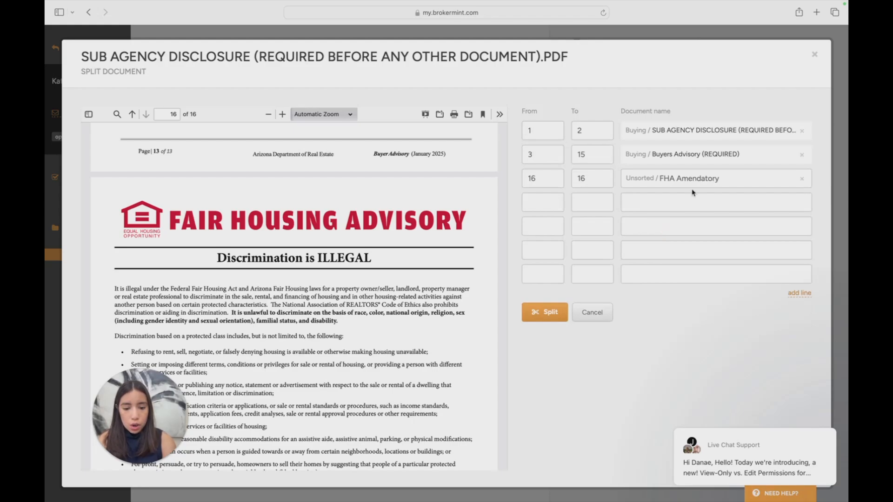
Split the package into the three defined documents, keeping FHA Amendatory as an unsorted document
click(641, 178)
drag(716, 179, 624, 173)
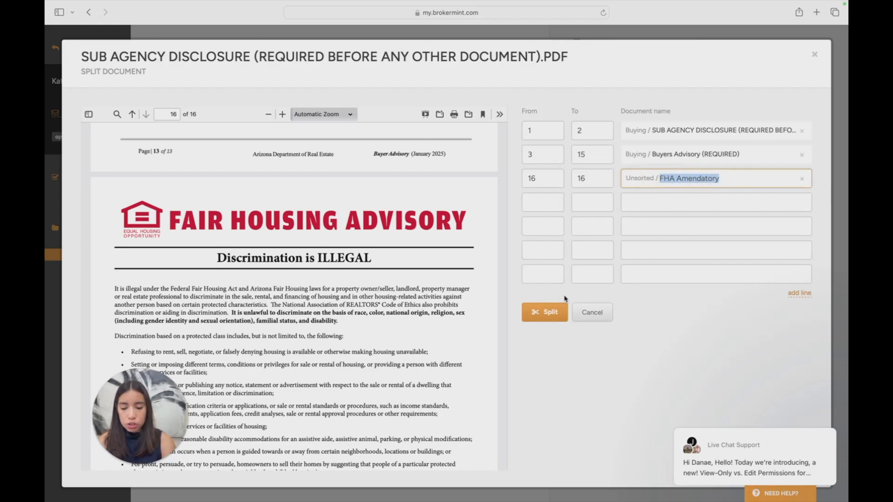
click(549, 319)
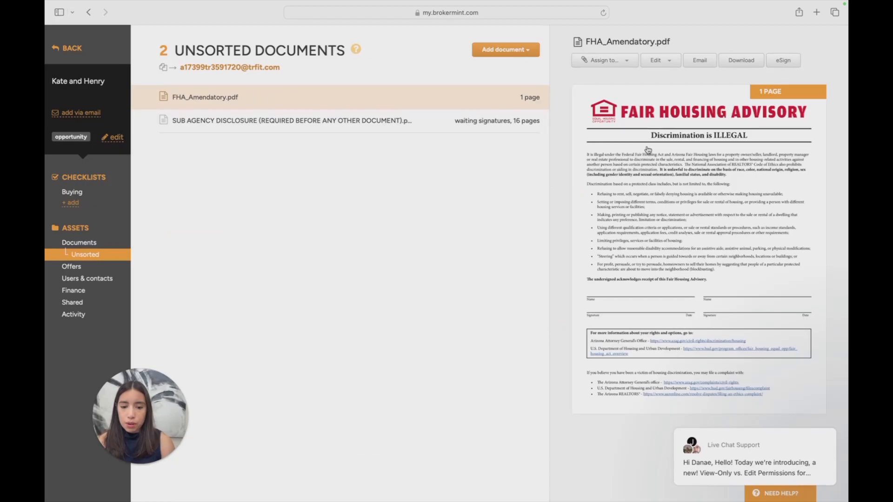
Check the Buying checklist for the upload status of the Sub Agency Disclosure and Buyers Advisory tasks
click(84, 191)
scroll(475, 149, down, 1)
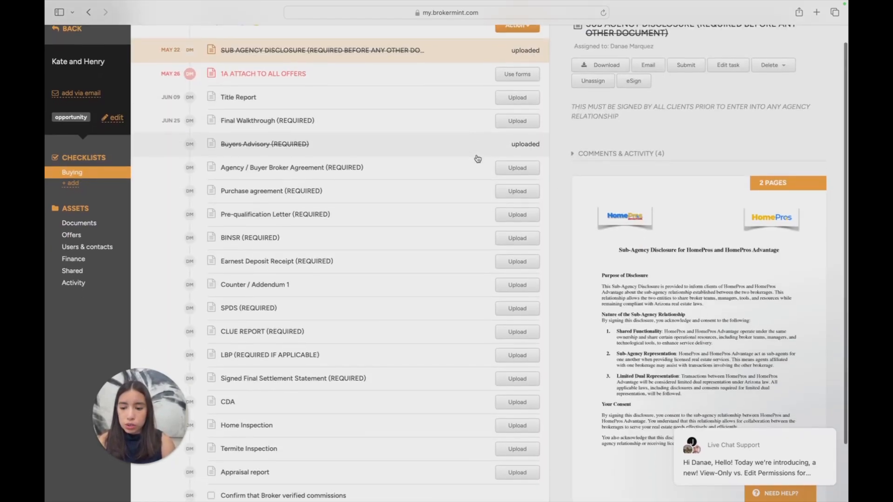
click(468, 149)
scroll(461, 116, up, 1)
click(451, 66)
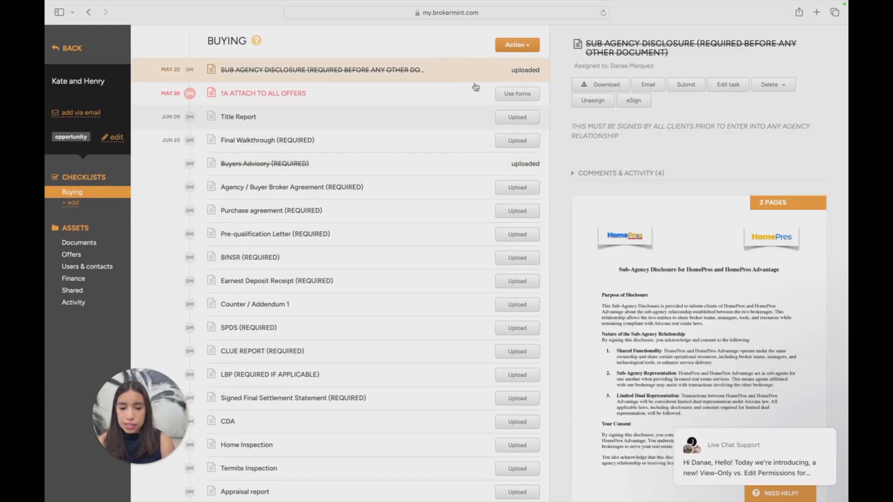
Review the uploaded Sub Agency Disclosure and Buyers Advisory documents and look over the remaining Buying checklist tasks
scroll(512, 139, down, 2)
scroll(534, 173, up, 2)
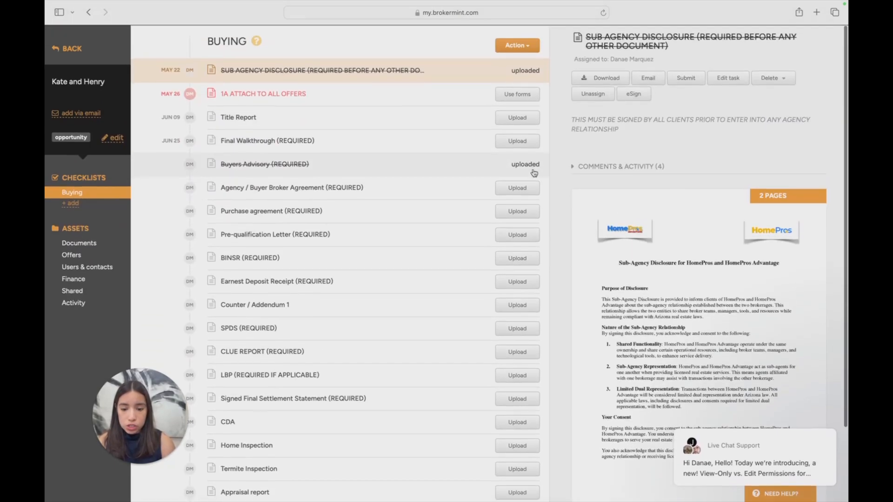
click(534, 173)
scroll(661, 234, down, 2)
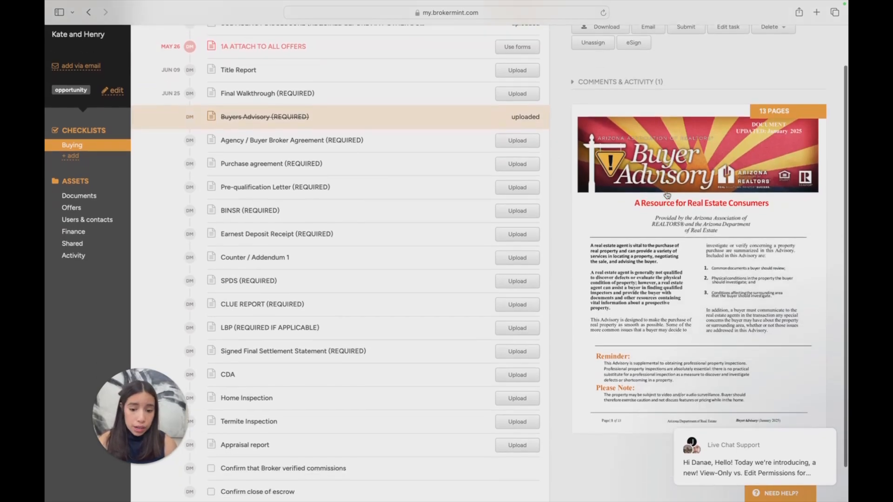
scroll(605, 186, up, 2)
click(509, 76)
click(523, 164)
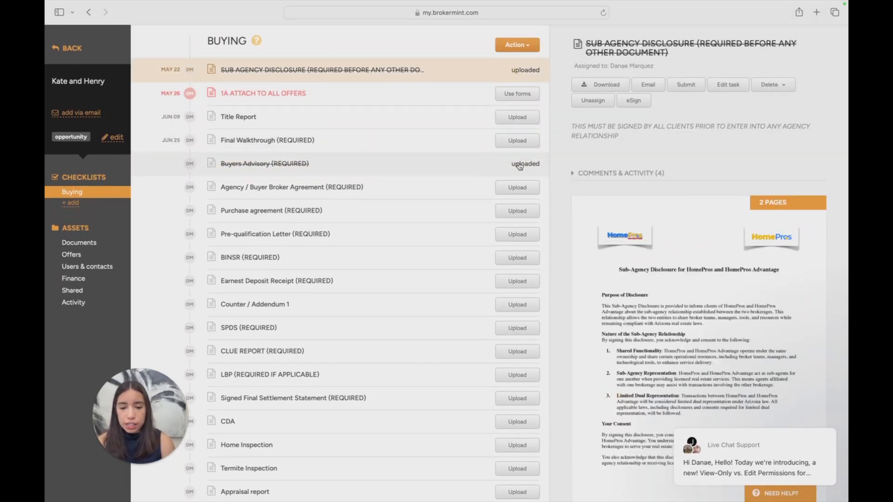
click(525, 70)
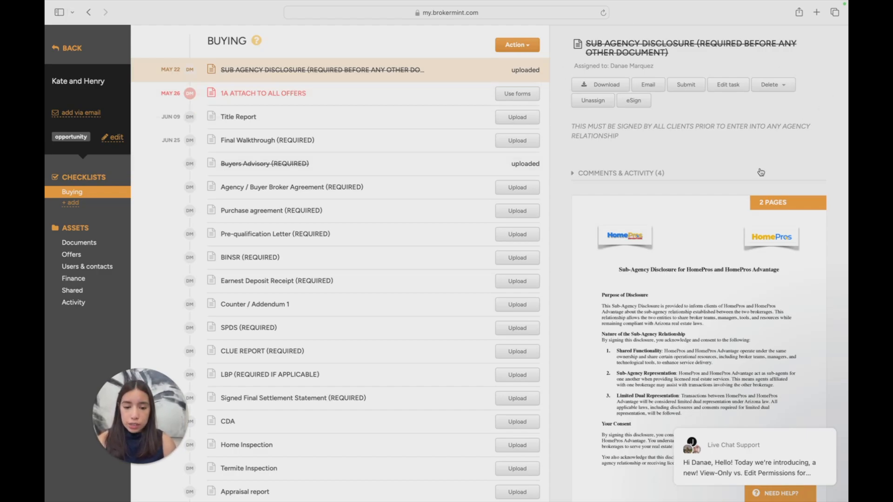
scroll(647, 155, down, 1)
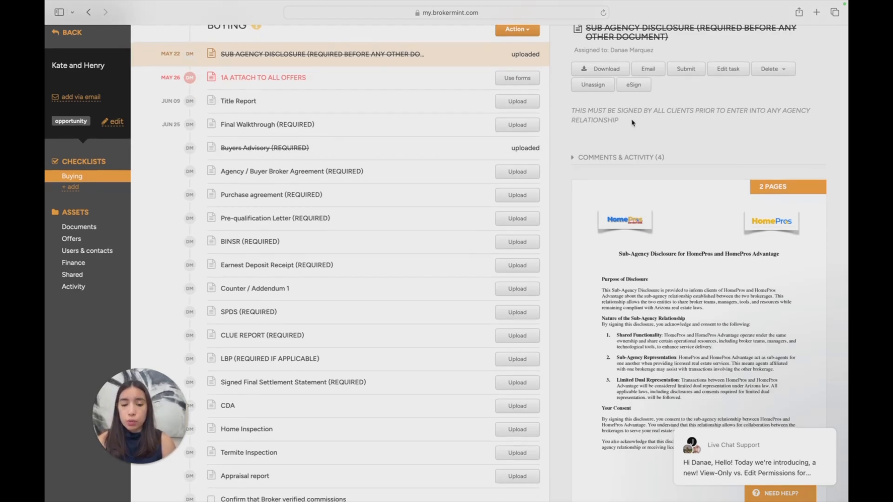
scroll(621, 110, down, 5)
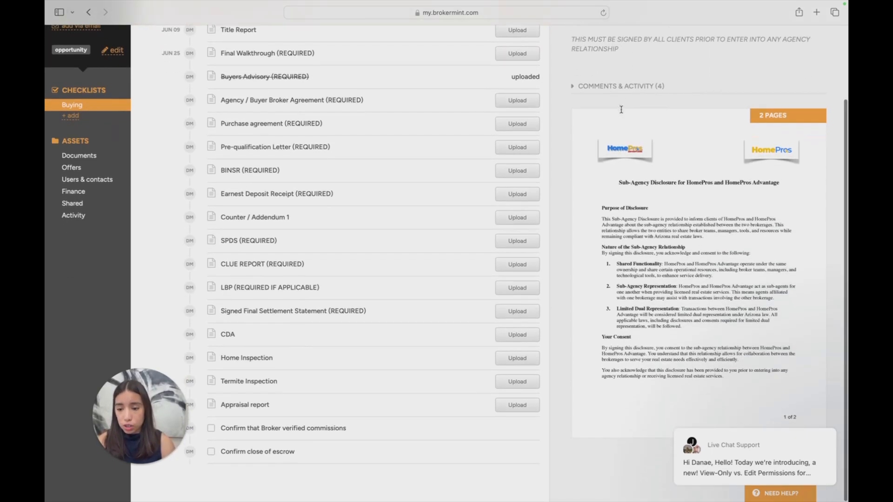
scroll(436, 165, up, 6)
scroll(436, 166, down, 2)
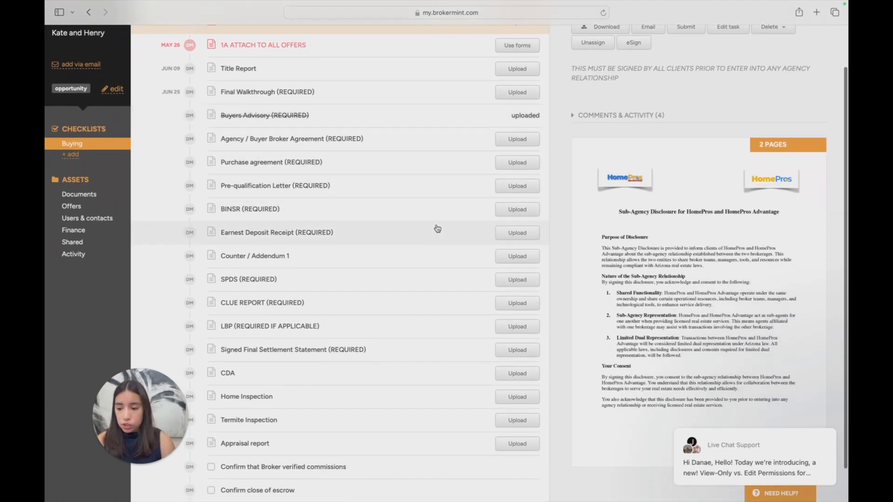
scroll(434, 228, up, 2)
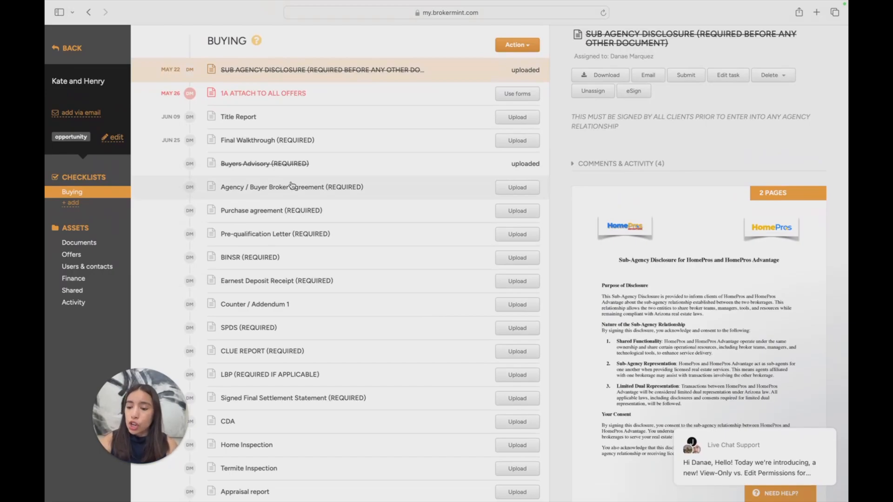
Go to the transaction's offers and start a new offer from scratch rather than from an MLS search
click(79, 243)
click(102, 269)
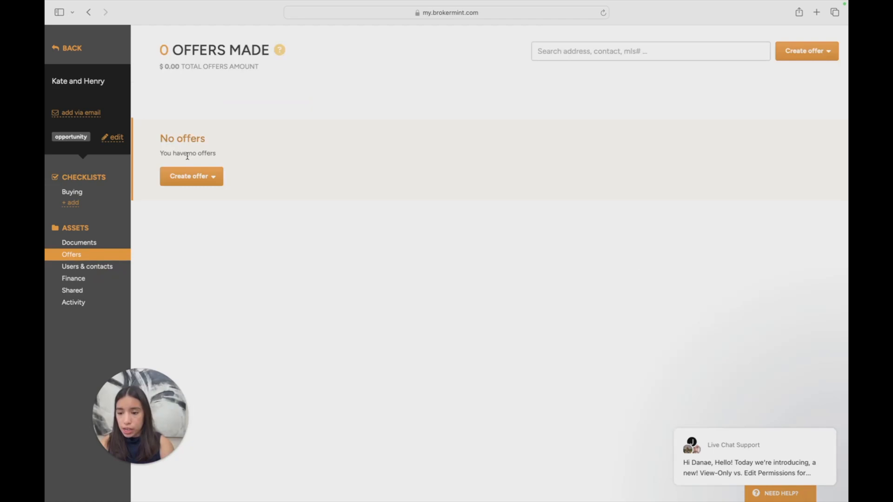
drag(161, 54, 360, 67)
click(356, 69)
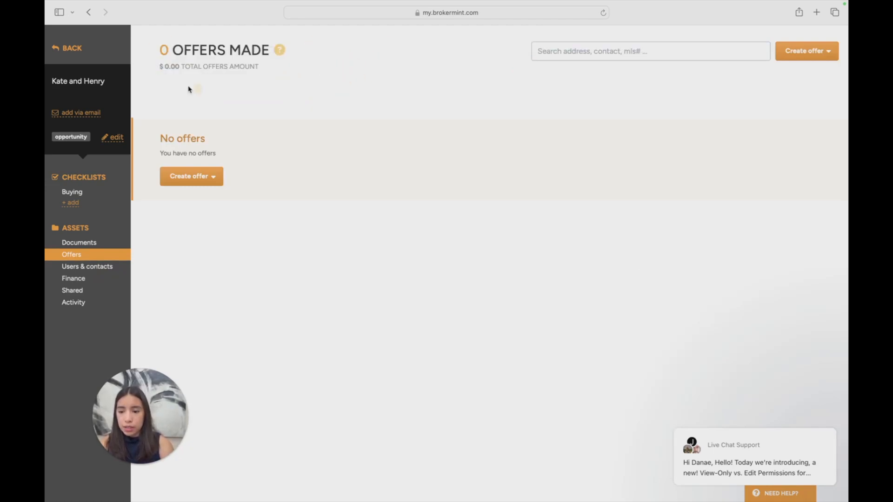
drag(156, 65, 349, 66)
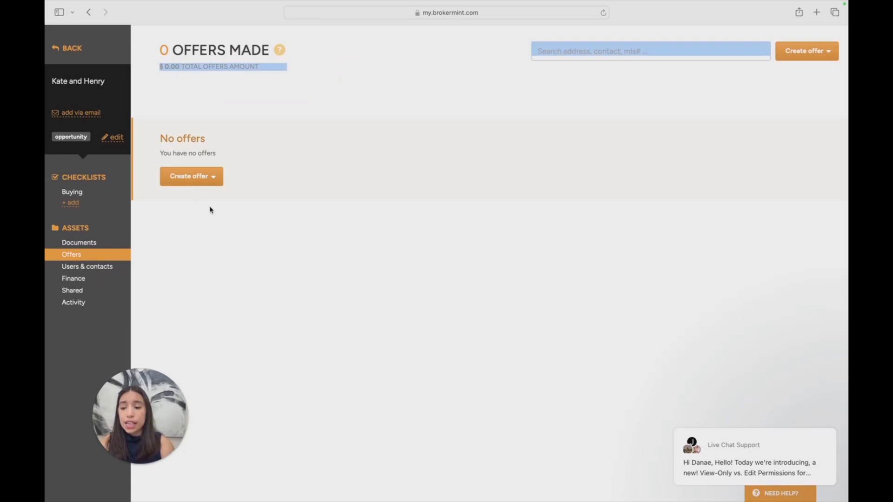
click(212, 177)
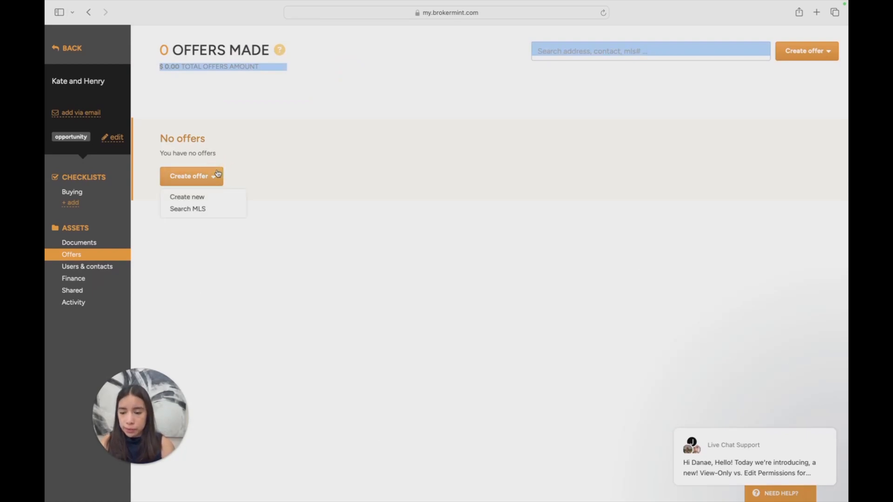
click(231, 198)
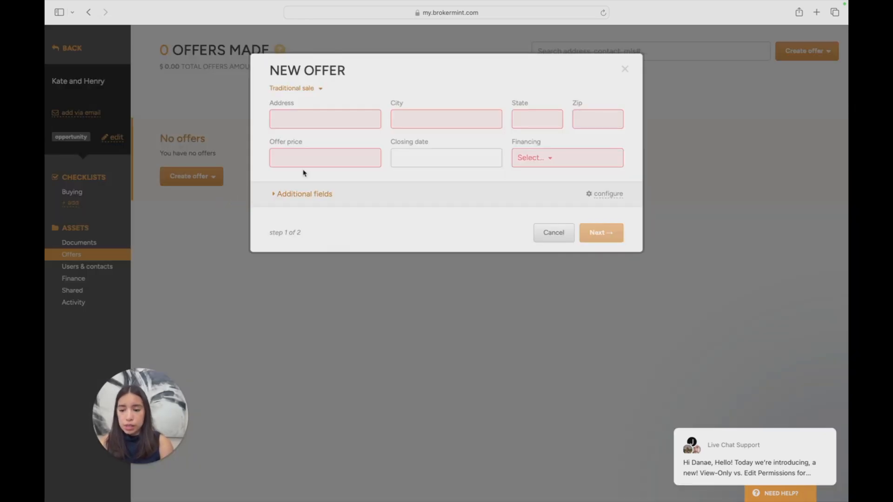
Fill in the new offer's property location: street address, city, state and zip code
click(328, 121)
text(123)
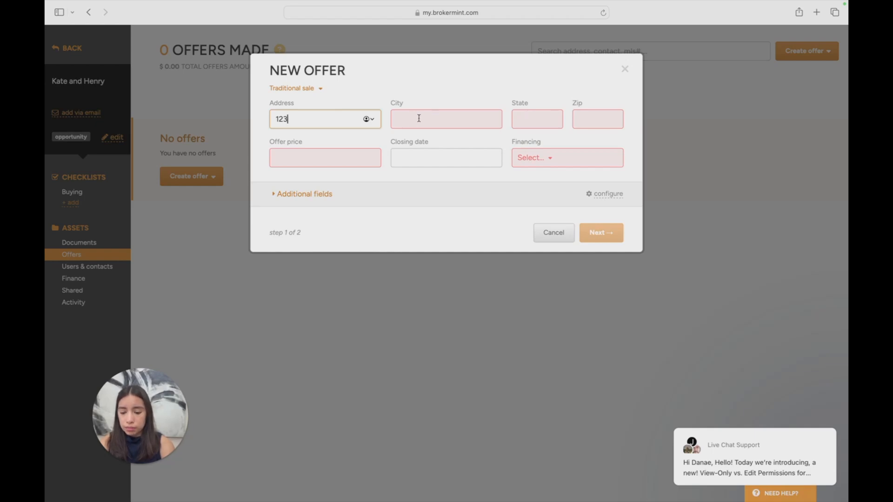
click(419, 118)
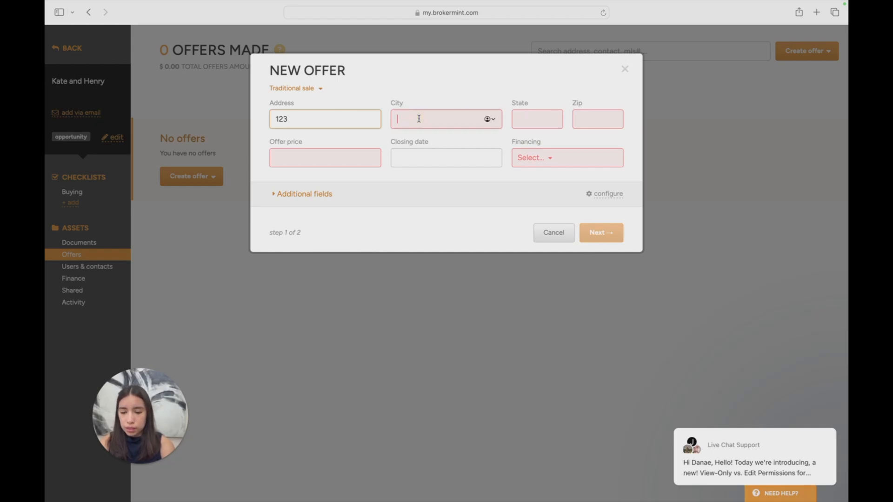
text(gle)
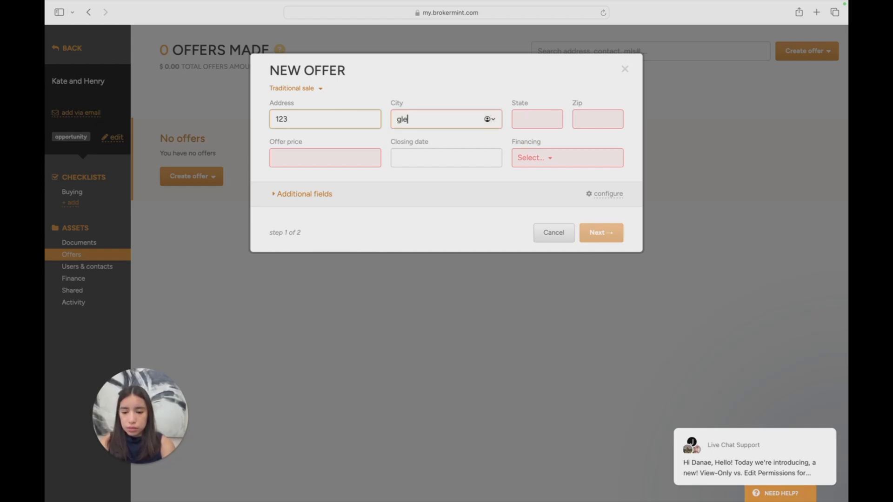
text(ndale)
click(526, 120)
text(az)
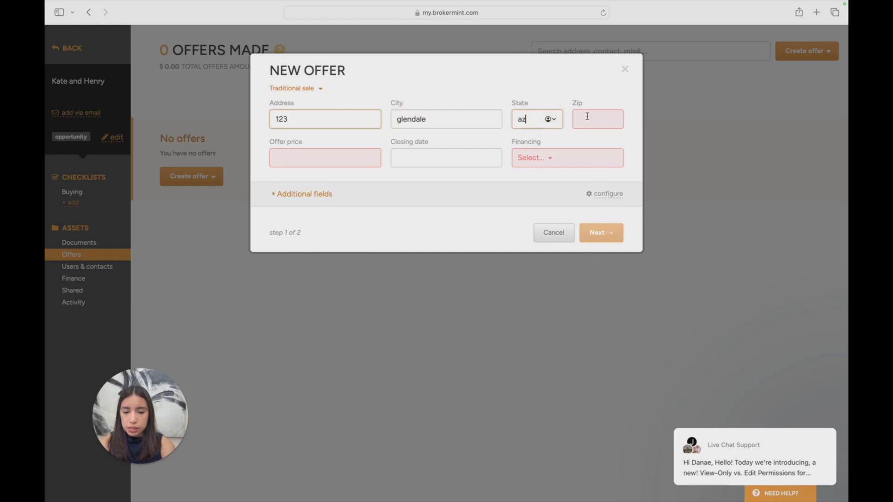
click(589, 118)
text(32432)
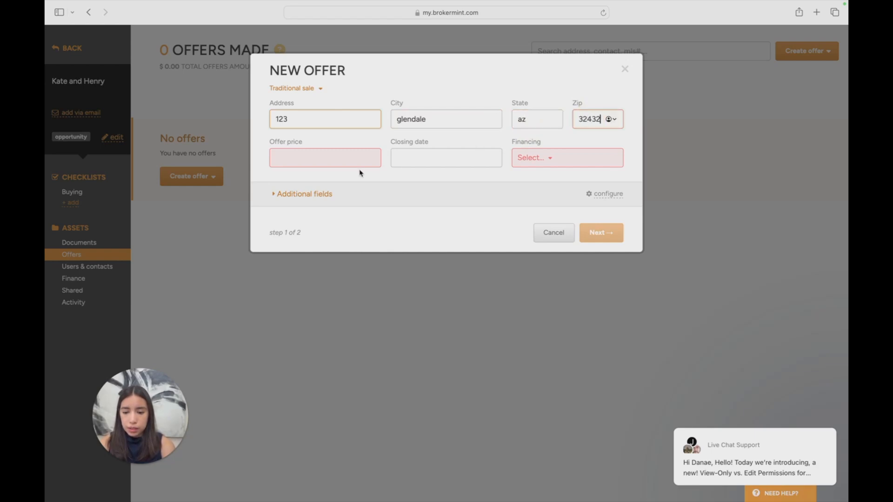
Set the offer price to $300,000 and the financing to VA loan, and continue to the contacts step
click(359, 154)
text(300,0)
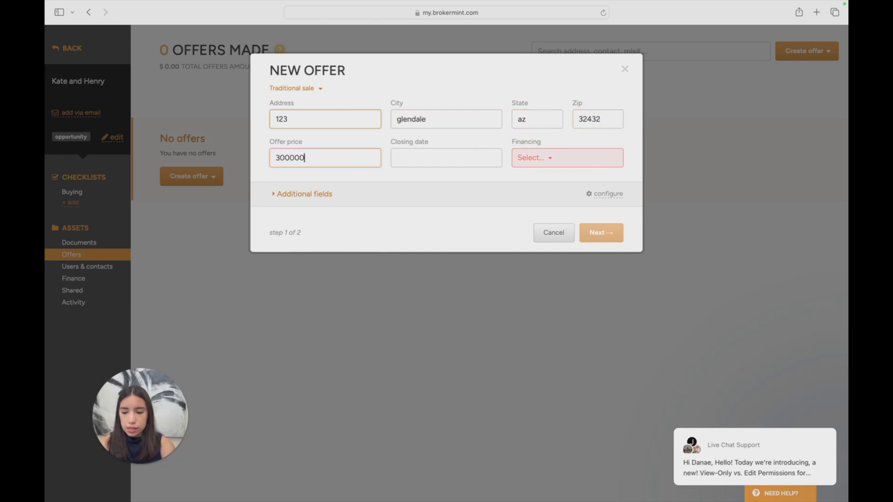
text(00)
click(530, 158)
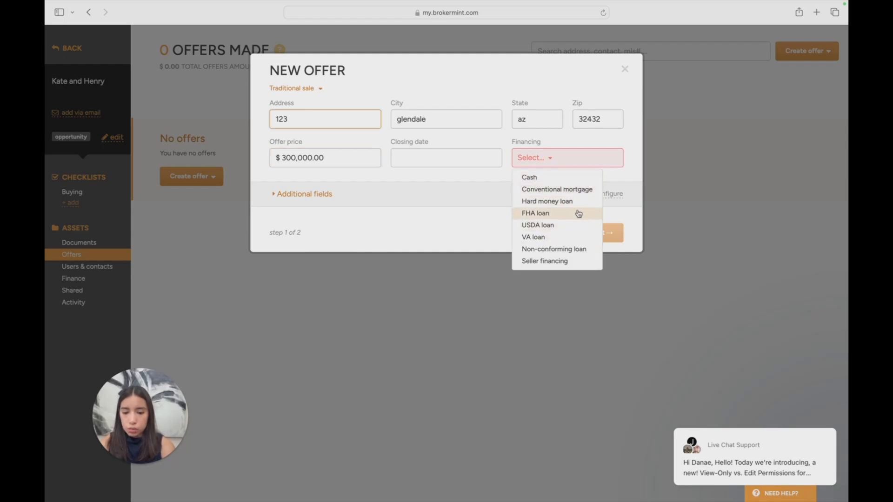
click(575, 235)
click(608, 232)
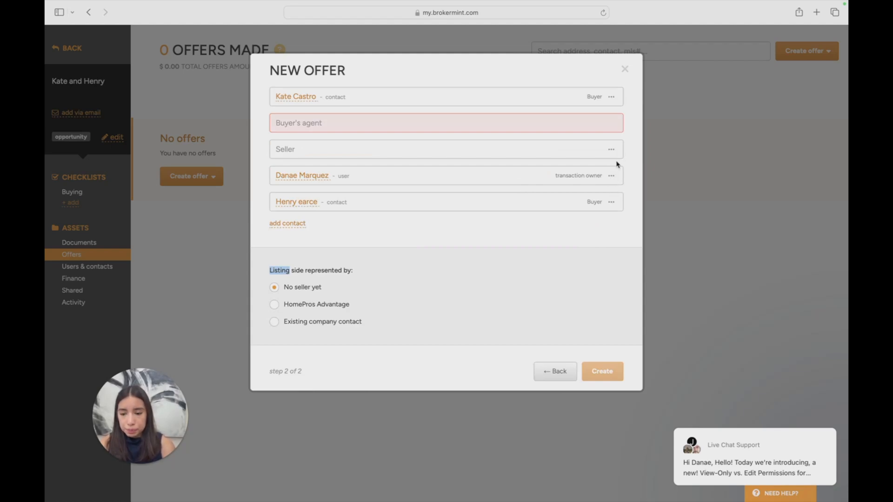
Assign the agent's own user account as buyer's agent and add an existing contact as seller
click(471, 127)
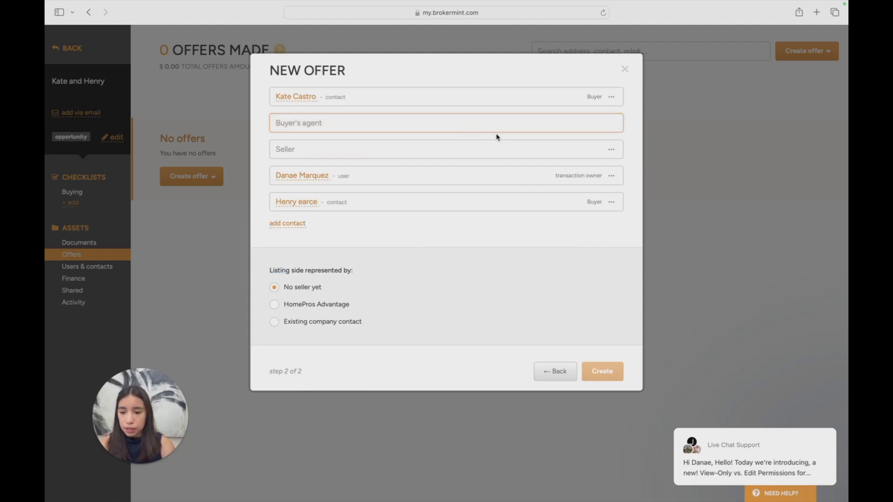
text(Danae)
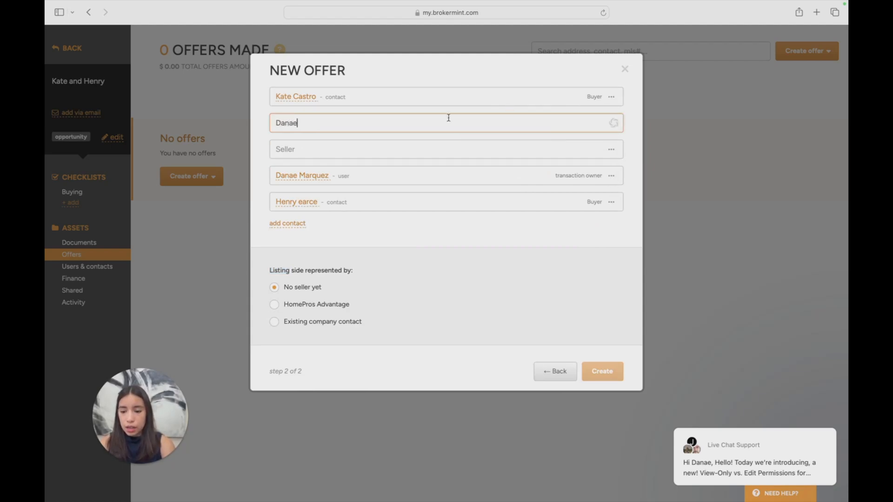
click(356, 145)
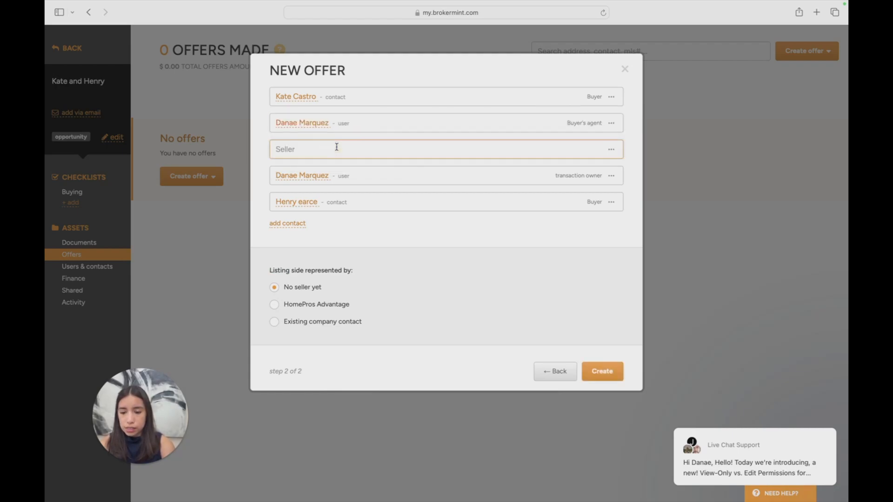
text(Sus)
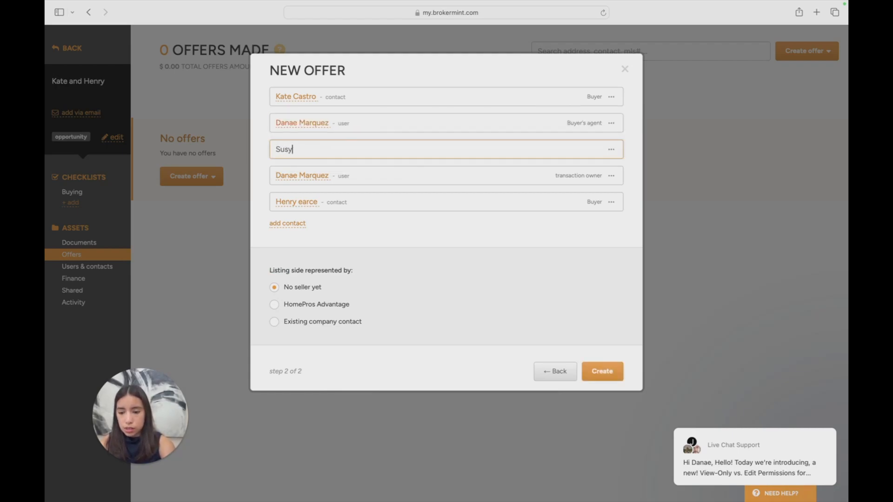
text(y)
click(375, 173)
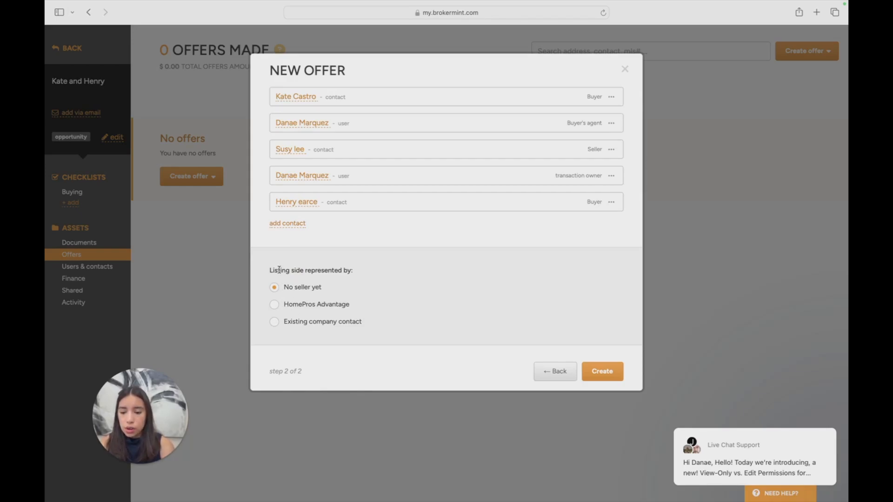
Set the listing side representation to No seller yet and create the offer
drag(270, 270, 371, 270)
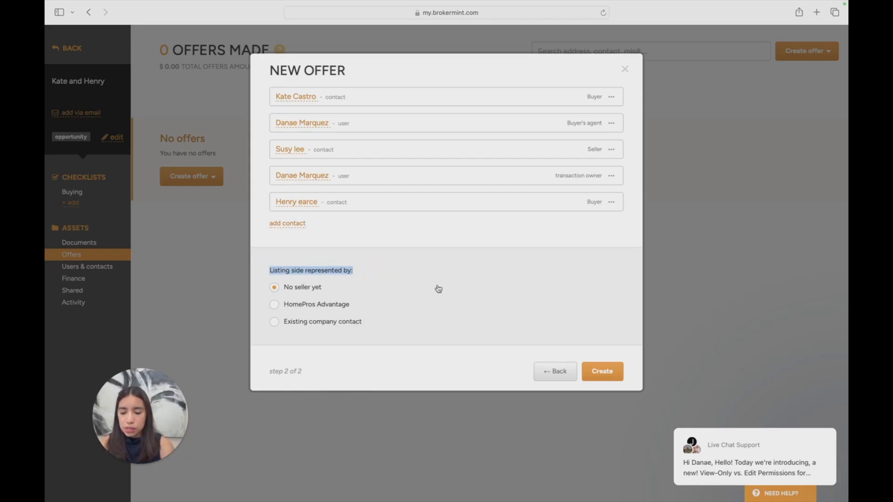
drag(283, 289, 373, 291)
click(441, 322)
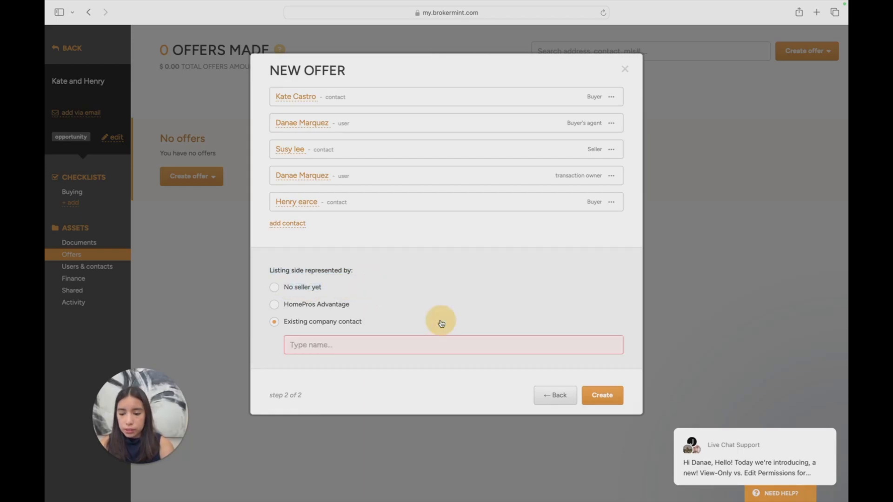
click(315, 288)
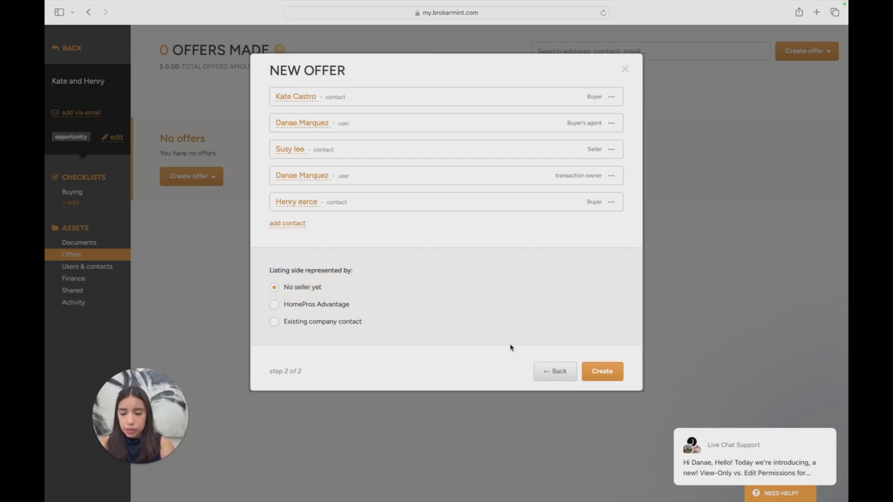
click(612, 371)
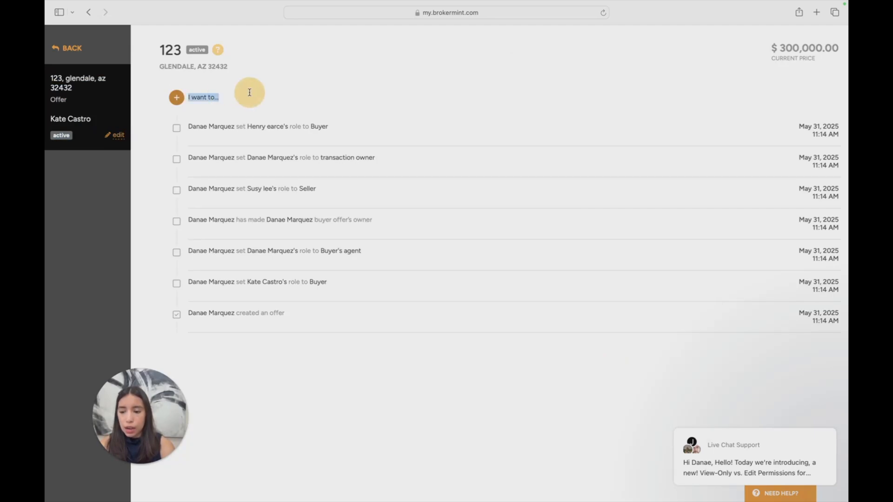
Start an eSign package for the new offer and open the selection of its first form
click(180, 99)
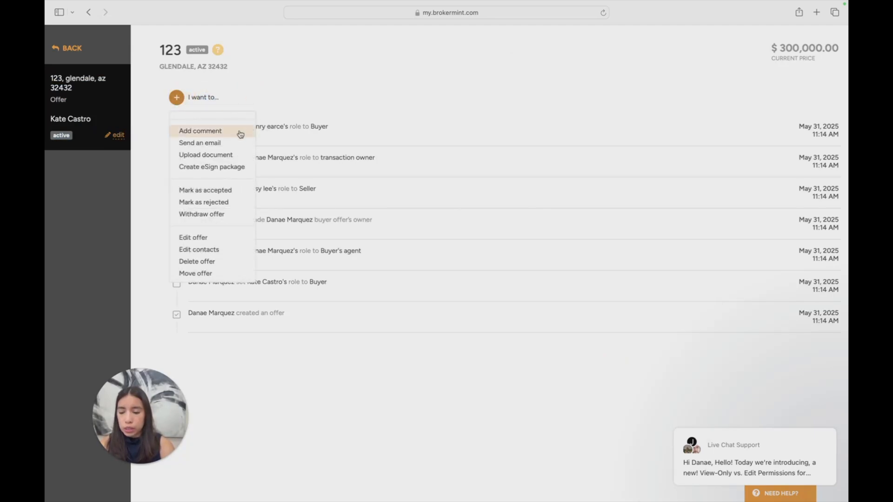
click(248, 170)
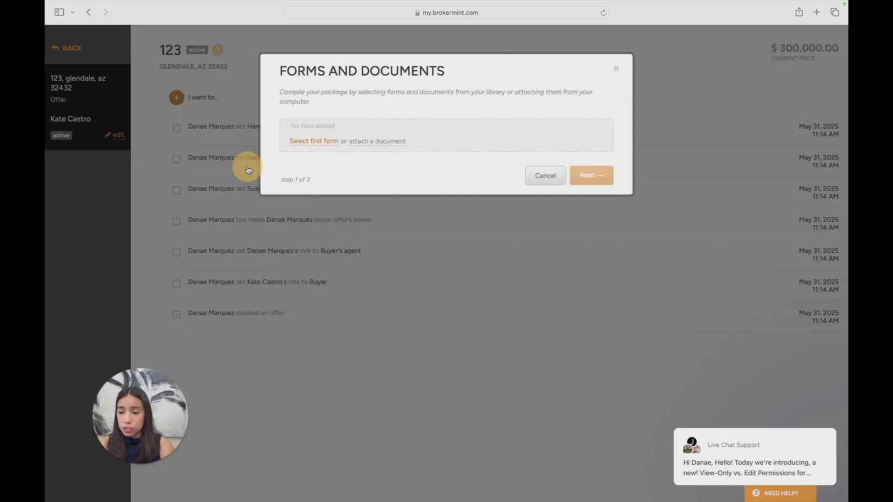
click(320, 143)
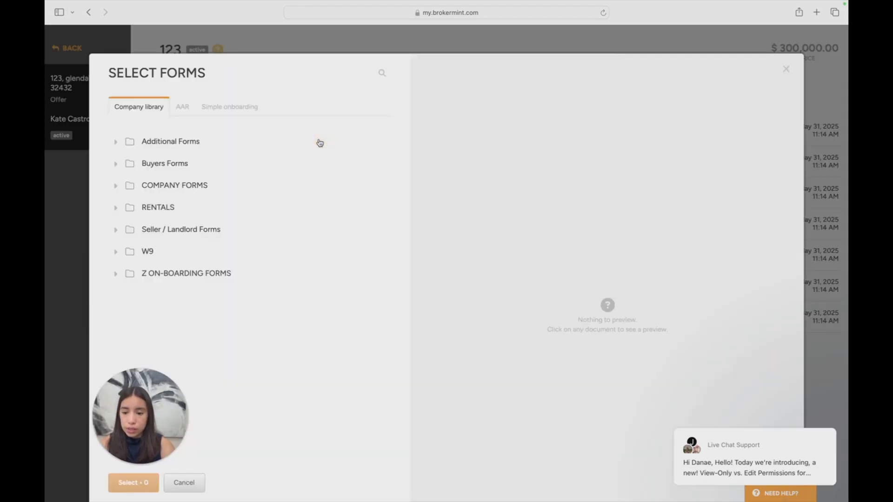
Search the AAR forms for Purchase and mark the Residential Resale Real Estate Purchase Contract Form RPC (August 2024)
click(184, 107)
click(377, 78)
text(Purchase)
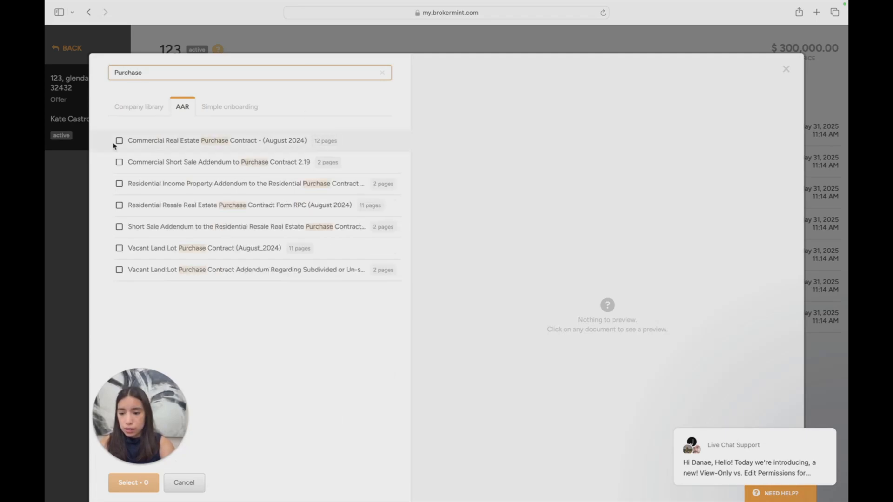
click(140, 163)
click(140, 184)
click(123, 205)
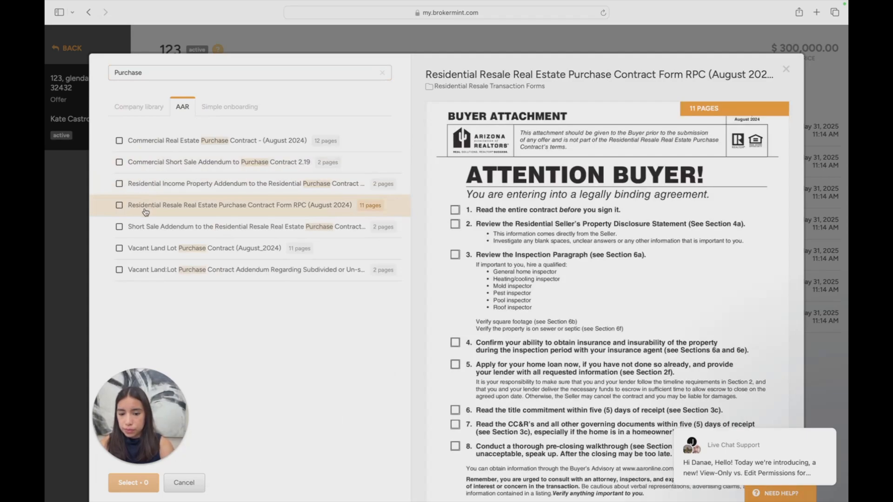
scroll(144, 210, down, 1)
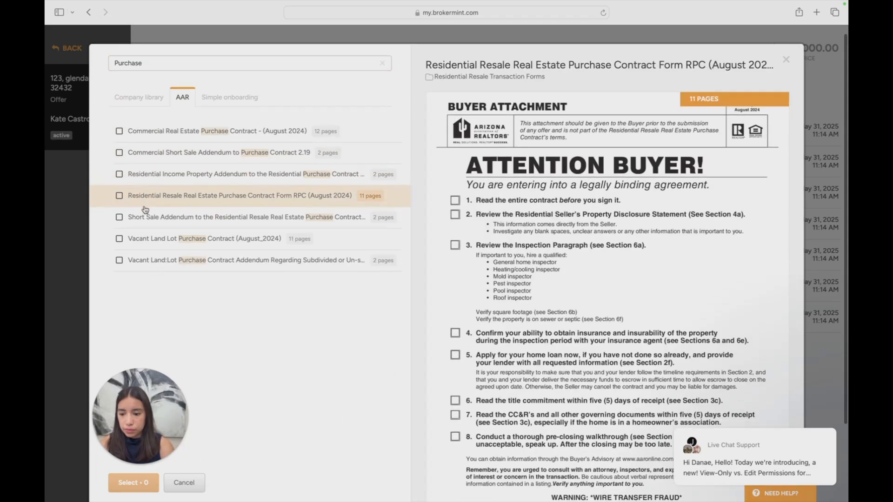
click(119, 196)
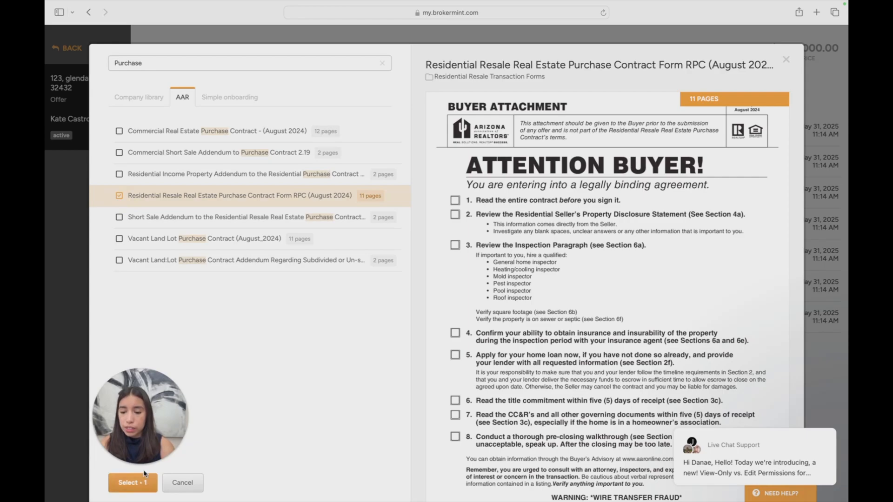
Search the AAR forms for seller compensation
click(194, 61)
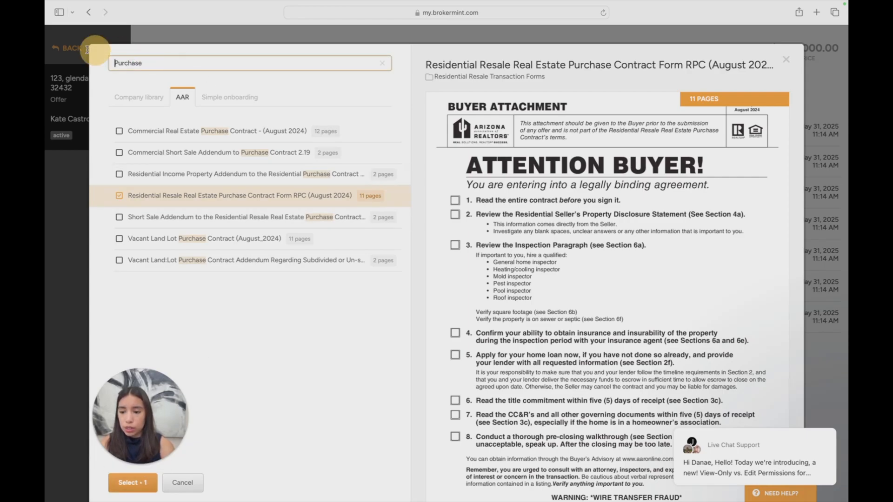
key(super+a)
text(selle)
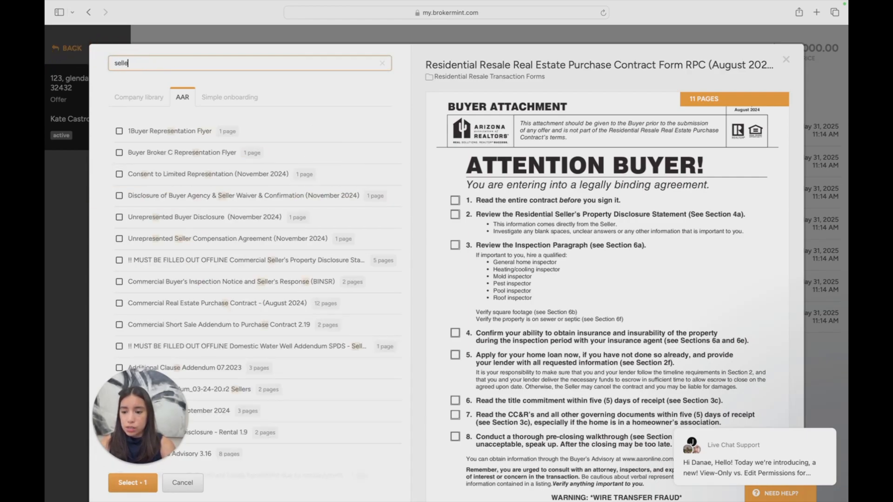
text(r compen)
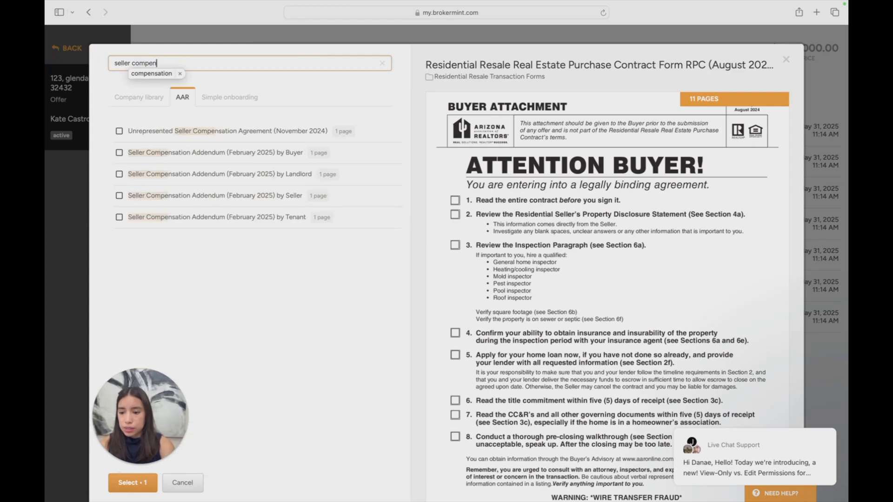
key(Tab)
click(117, 196)
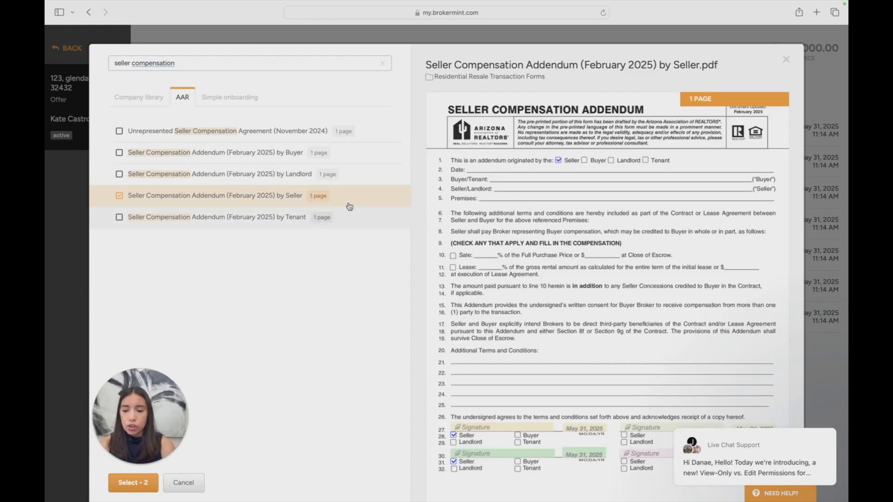
click(349, 157)
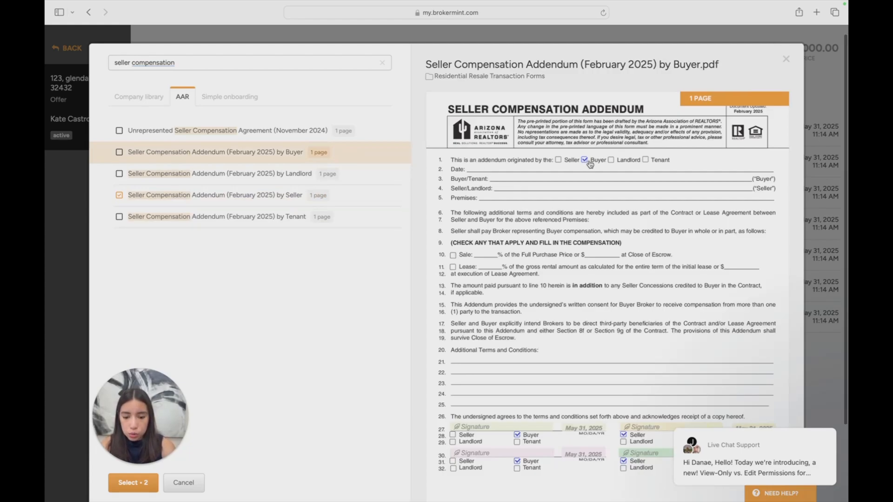
scroll(590, 164, down, 1)
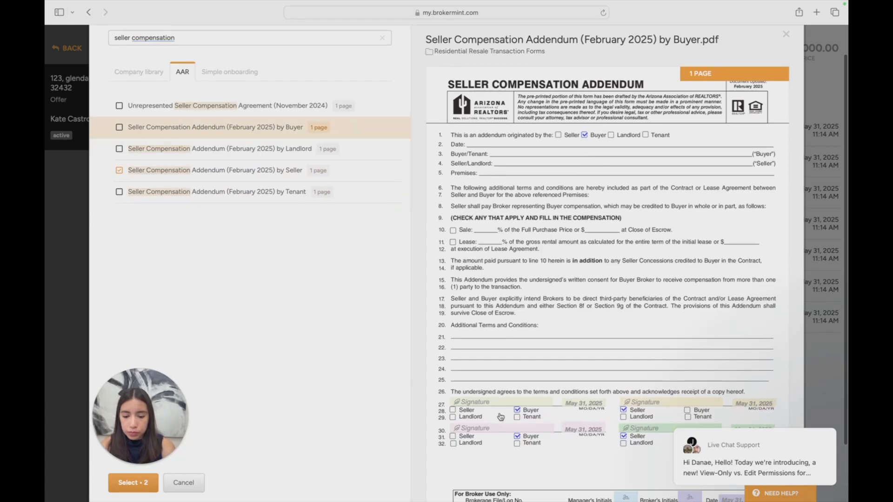
click(119, 170)
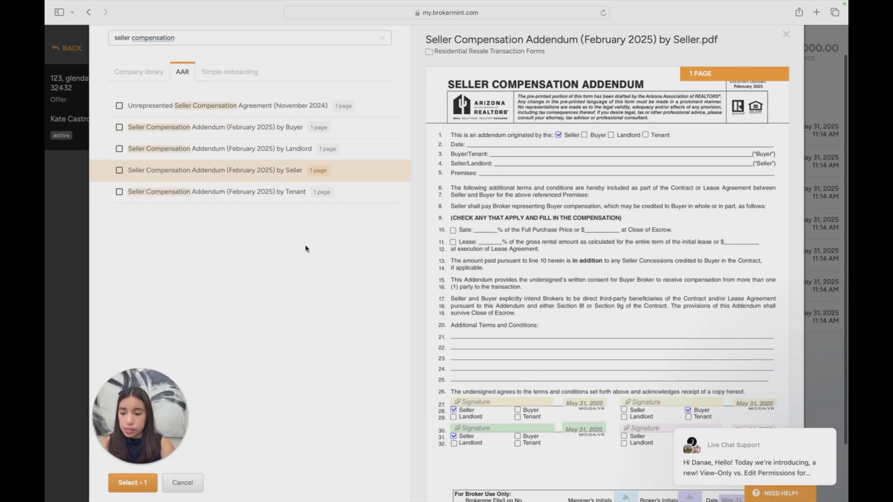
Mark the Seller Compensation Addendum (February 2025) by Buyer, confirm the form selection and continue to the signers step
click(119, 127)
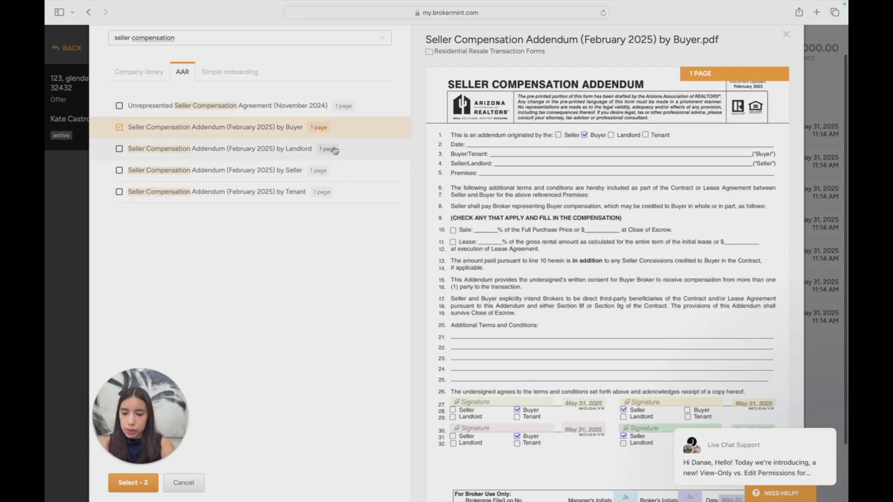
scroll(584, 147, down, 3)
scroll(583, 146, up, 3)
scroll(582, 146, down, 1)
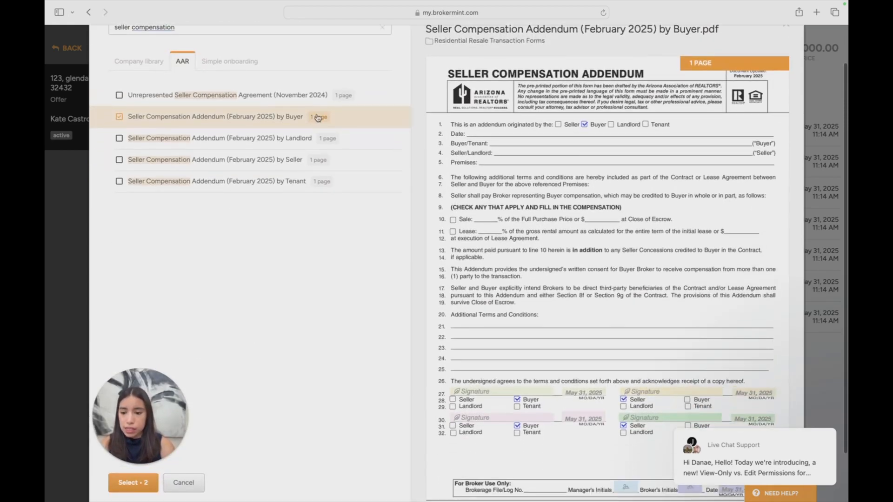
scroll(311, 124, down, 2)
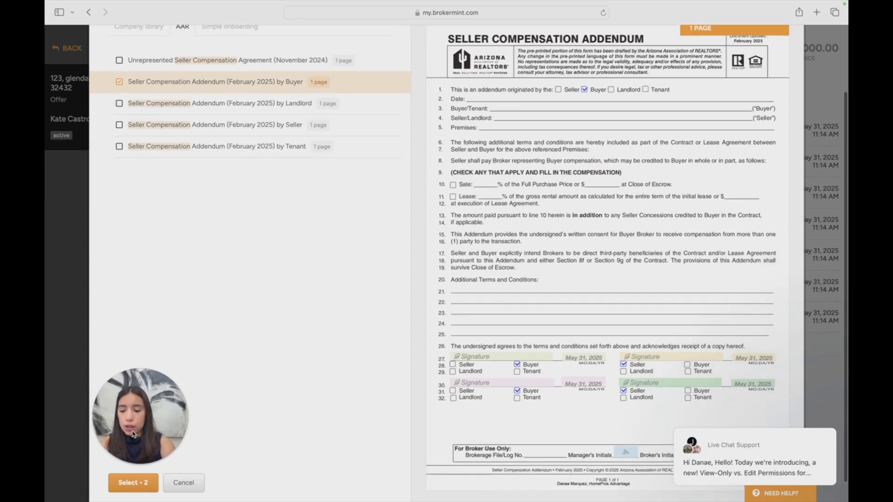
click(133, 483)
click(598, 219)
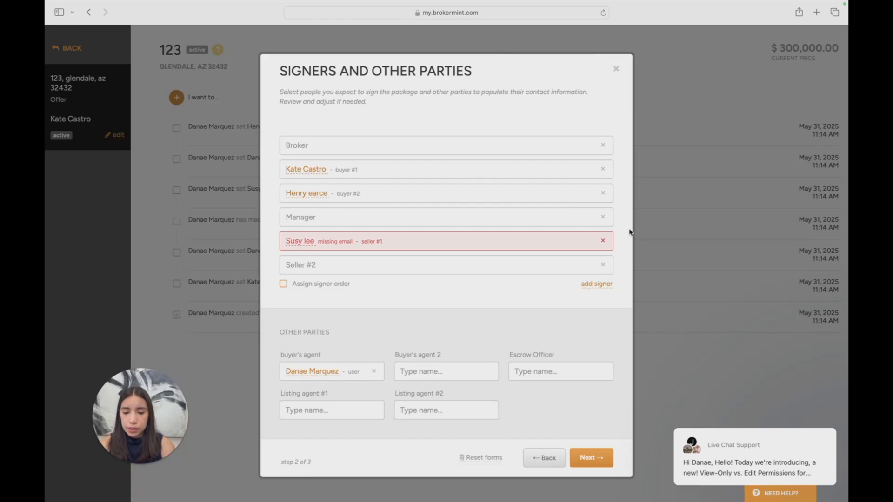
Remove the Broker, Manager and Seller #2 roles from the package's signers
click(603, 144)
click(390, 178)
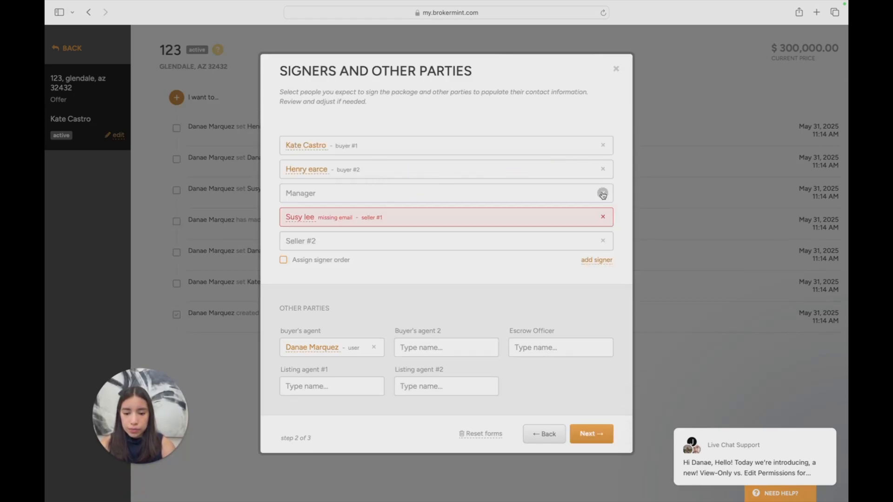
click(603, 193)
click(360, 179)
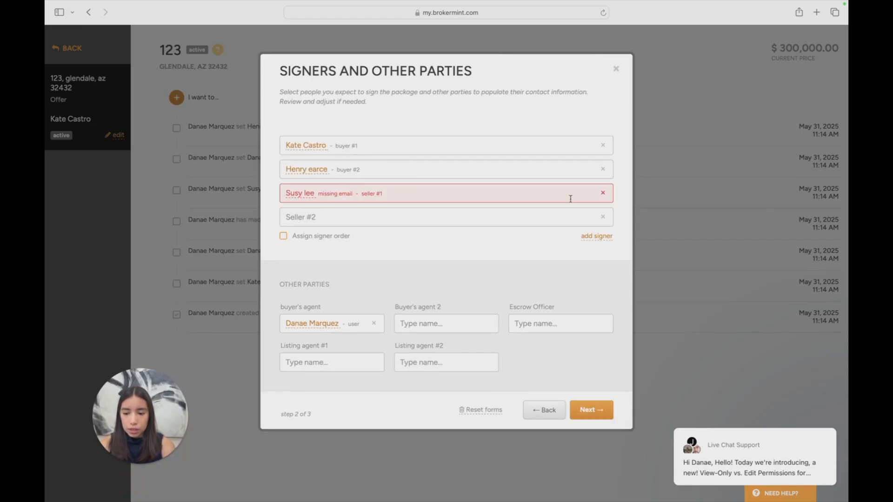
click(603, 217)
click(359, 179)
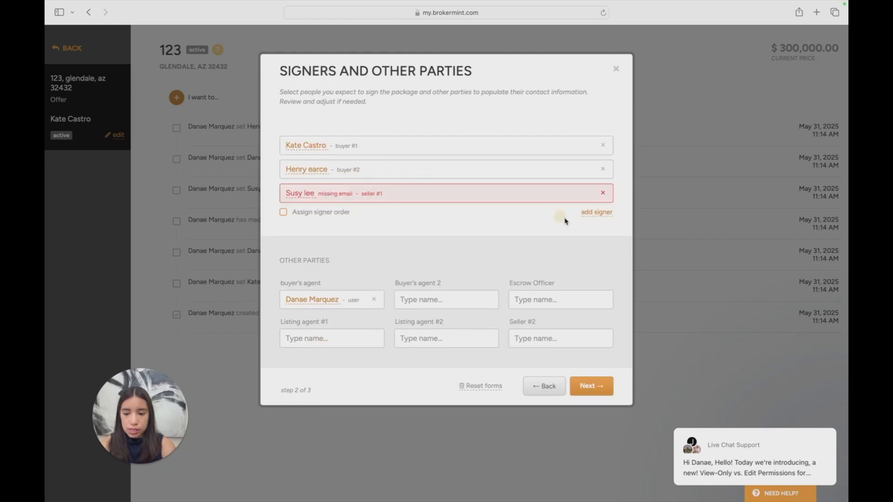
Remove seller #1 from the signers and continue to the package's document editor
click(604, 194)
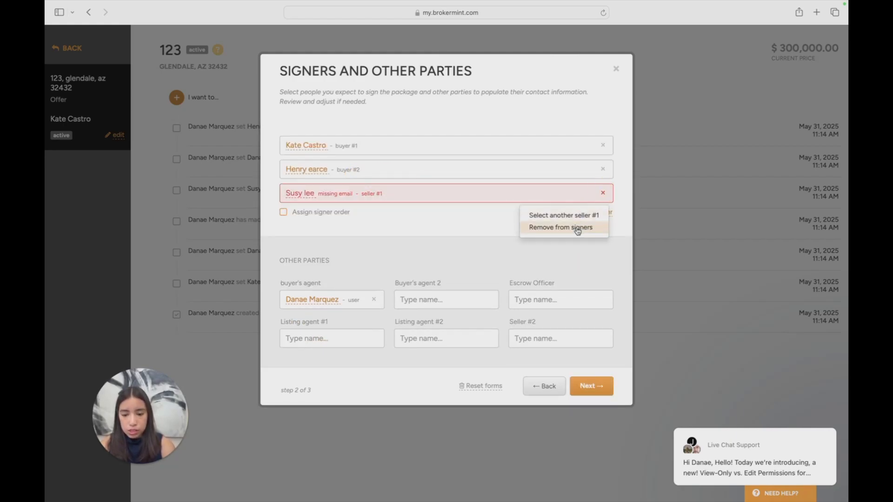
click(578, 229)
click(385, 181)
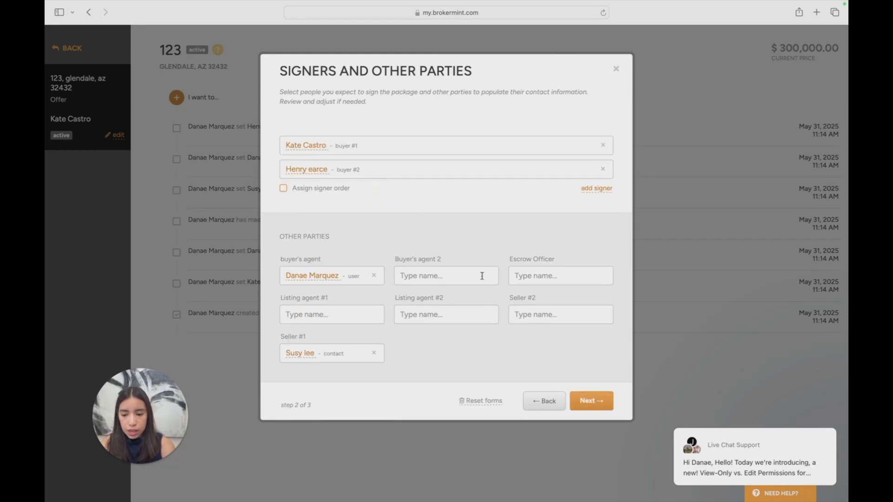
drag(279, 337, 386, 365)
click(345, 376)
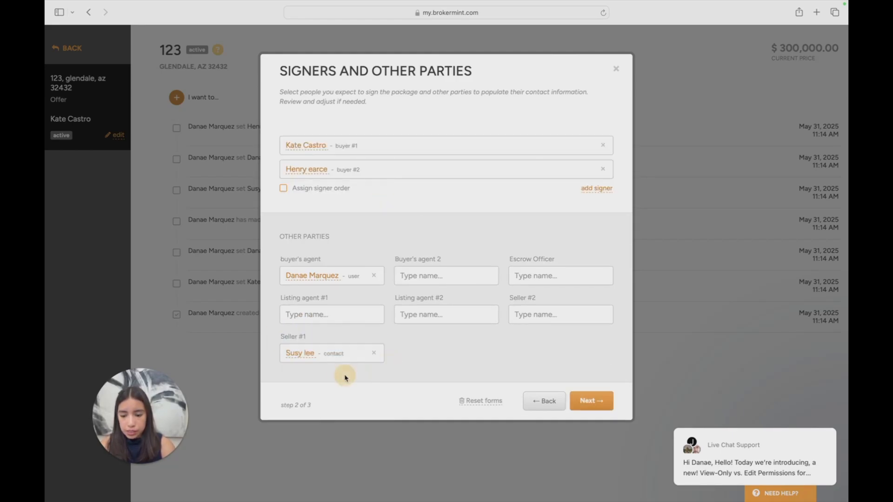
click(591, 401)
Review the auto-filled buyer, seller, premises and price fields and the remaining blanks on page 1 of the purchase contract
scroll(557, 159, up, 3)
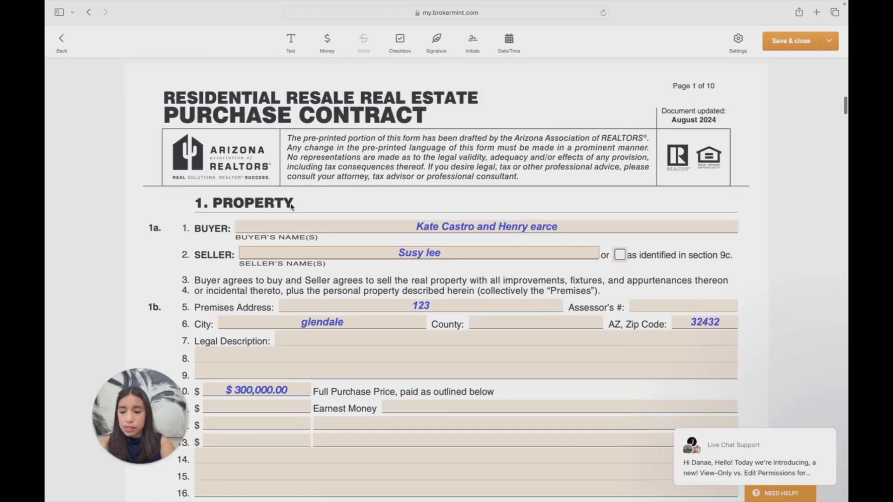
drag(196, 253, 434, 273)
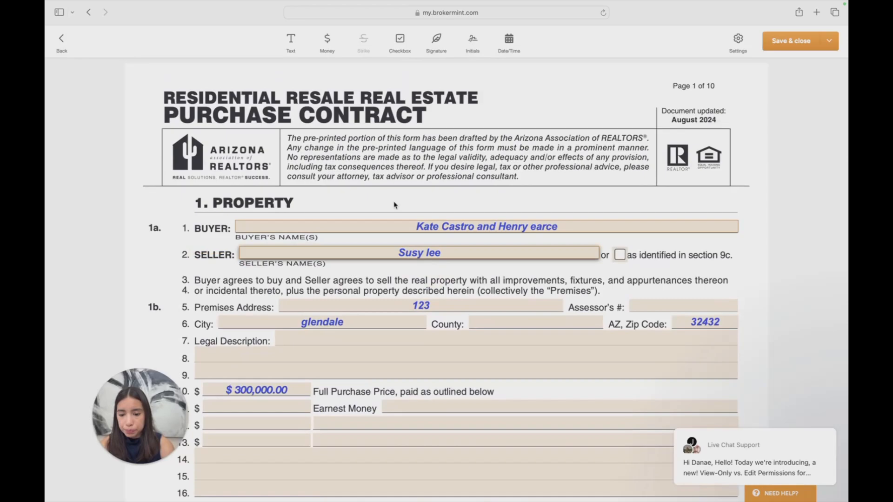
click(435, 217)
scroll(435, 219, down, 2)
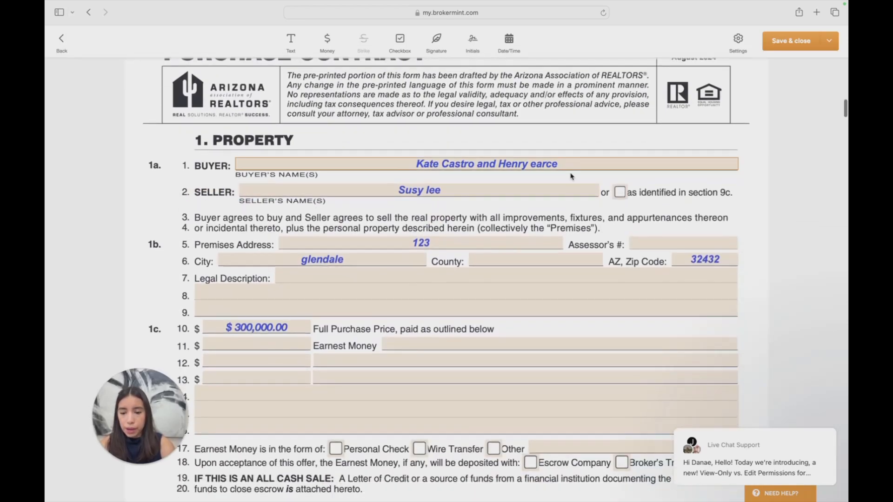
scroll(430, 154, down, 2)
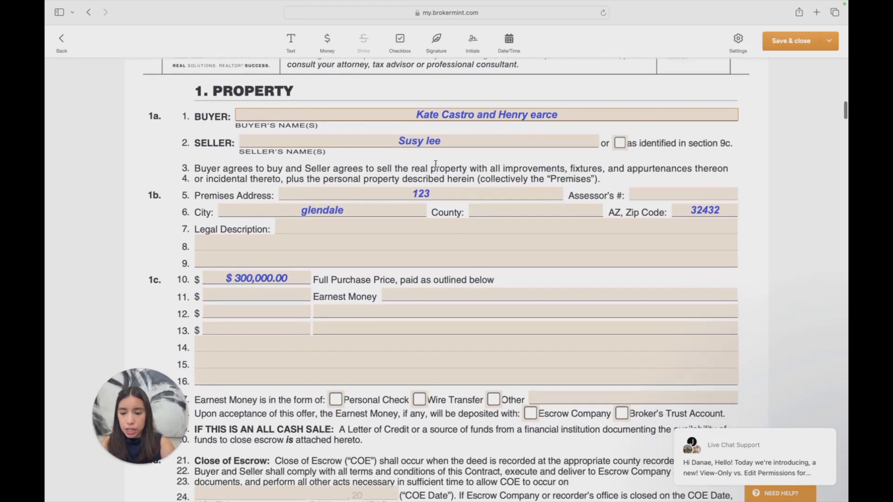
scroll(372, 144, down, 6)
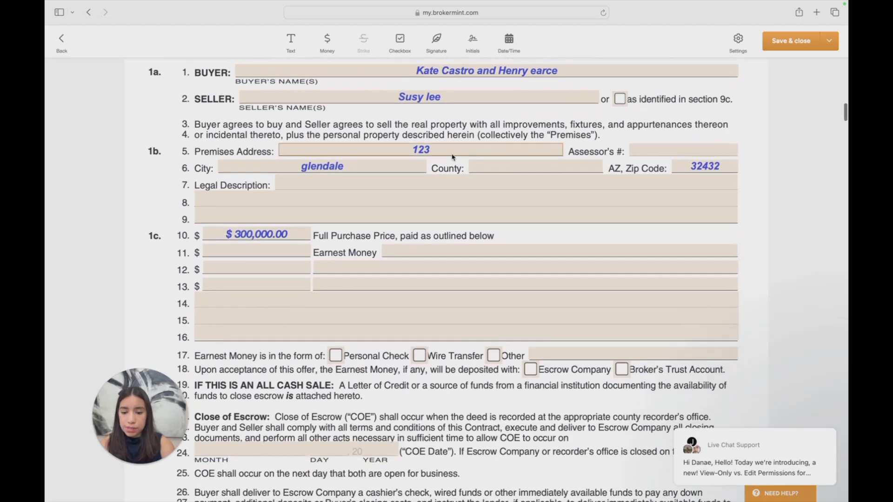
scroll(489, 179, down, 12)
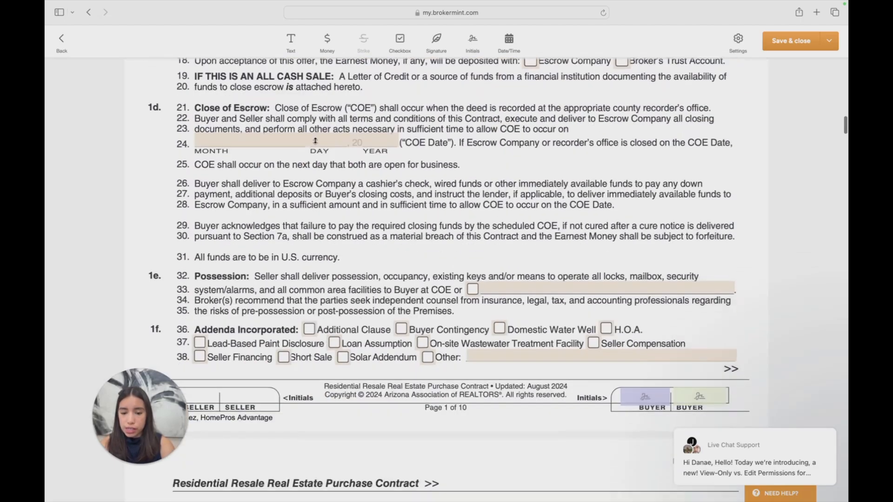
scroll(316, 143, up, 9)
scroll(315, 143, down, 5)
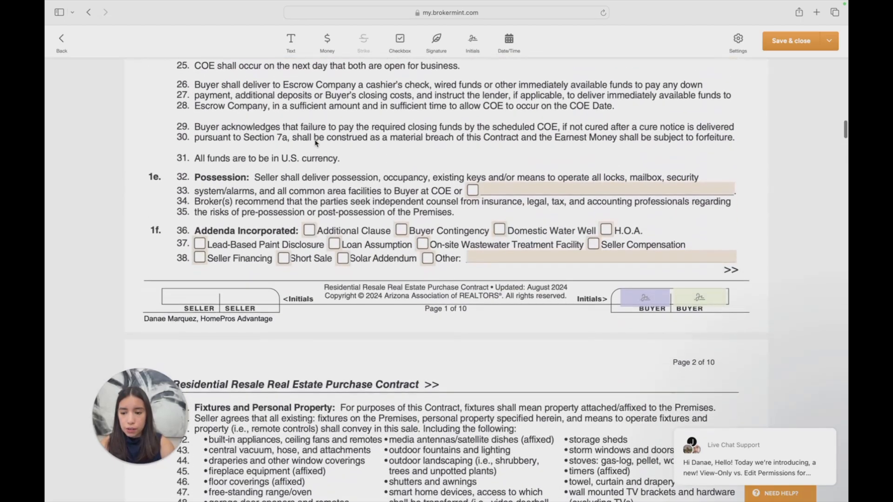
Open the text field for the Other form of earnest money on line 17 of the purchase contract
scroll(587, 146, up, 8)
click(587, 146)
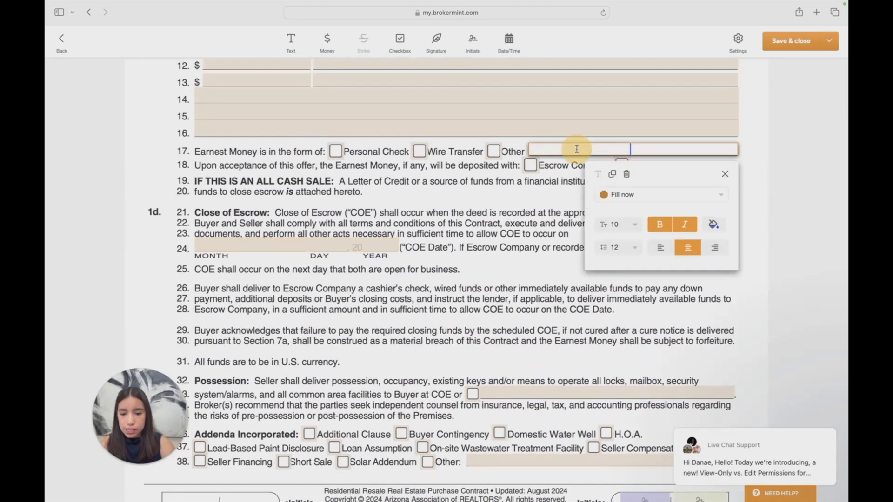
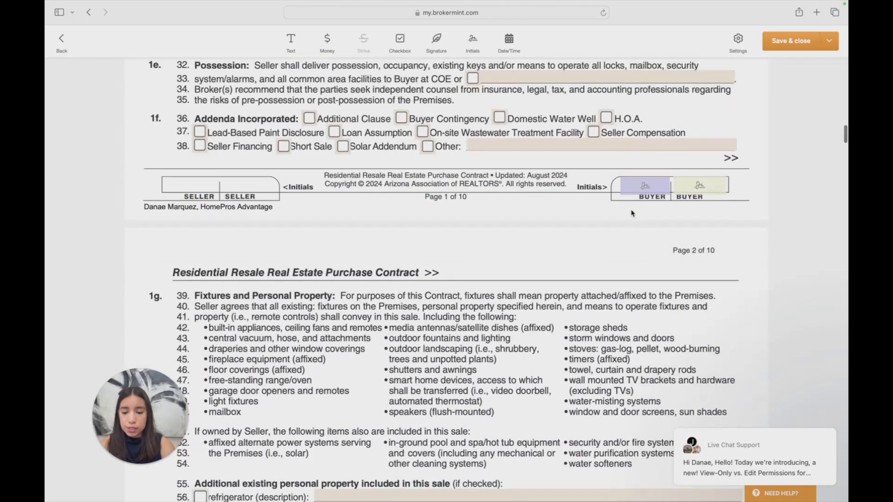
Review the buyer initials fields and remaining blanks on pages 1 to 8 of the purchase contract
scroll(631, 213, down, 5)
scroll(667, 195, up, 4)
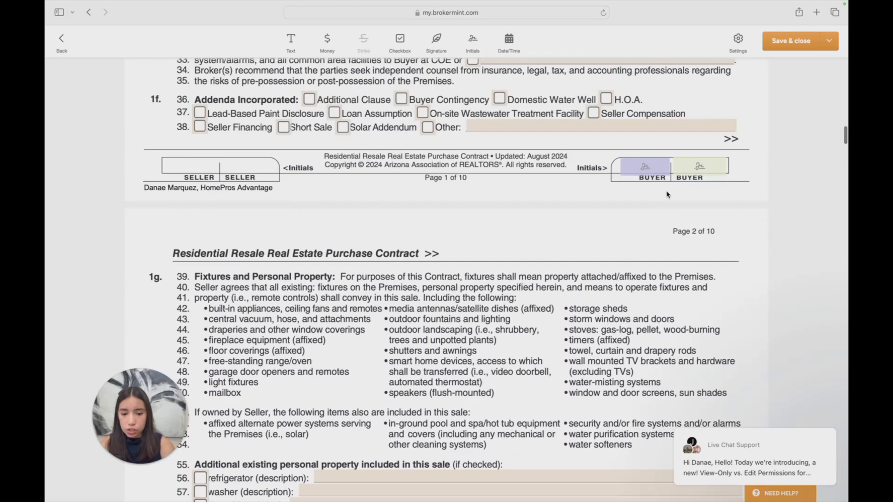
scroll(667, 194, down, 14)
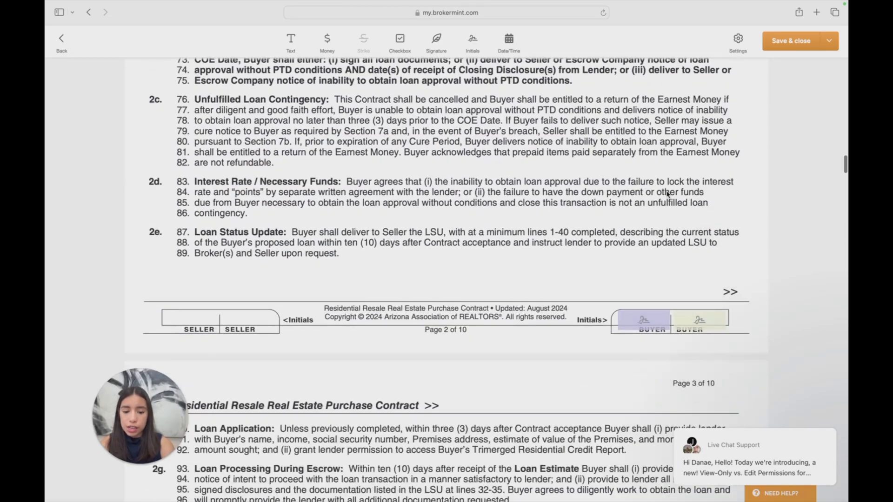
scroll(667, 194, down, 3)
scroll(558, 182, down, 11)
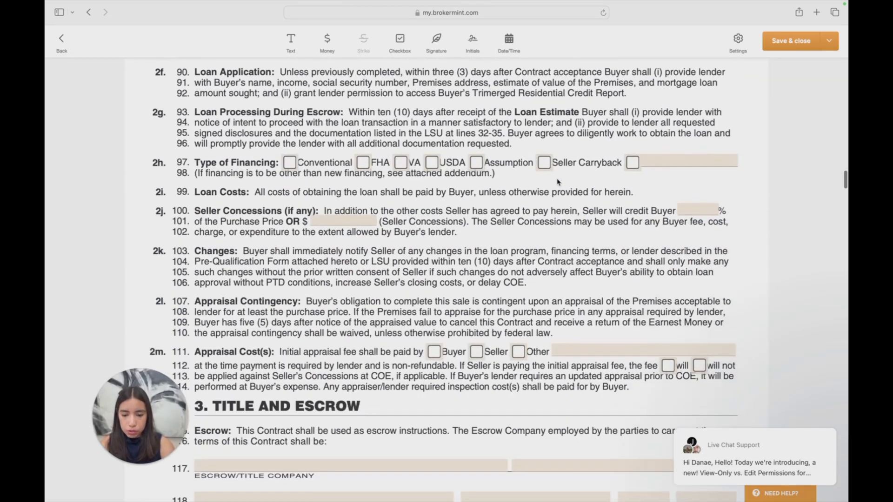
scroll(558, 182, down, 14)
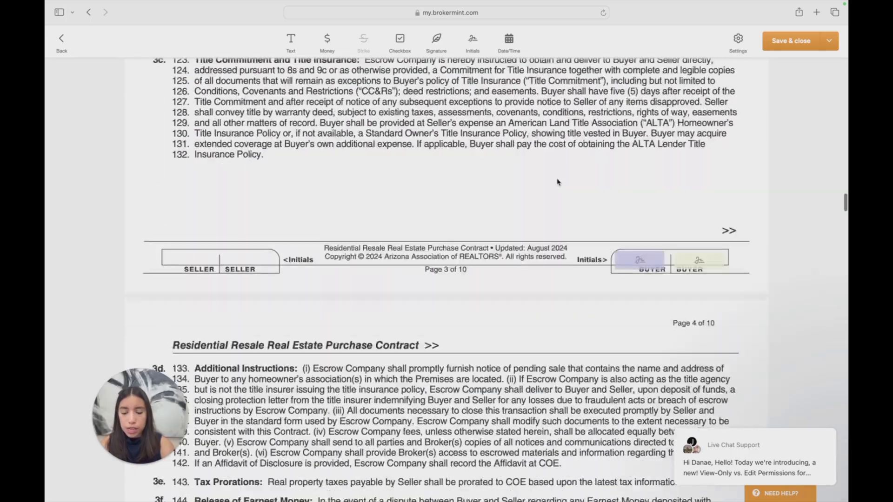
scroll(558, 182, down, 17)
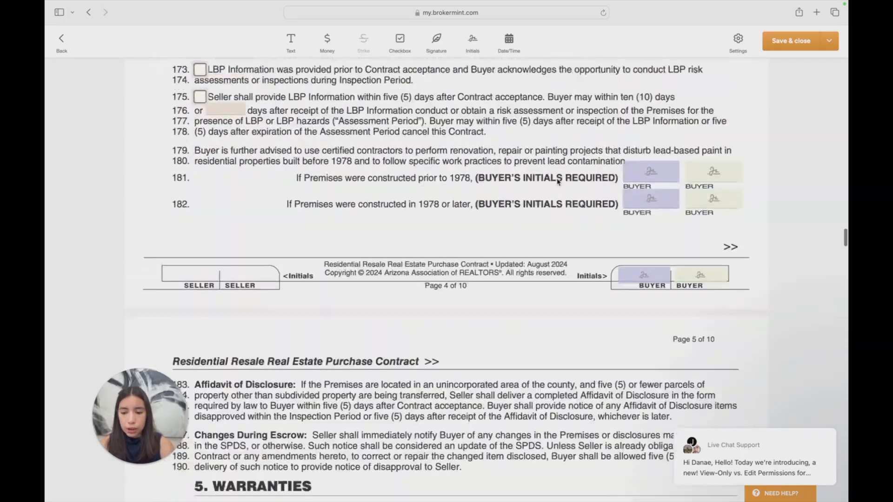
scroll(558, 182, down, 20)
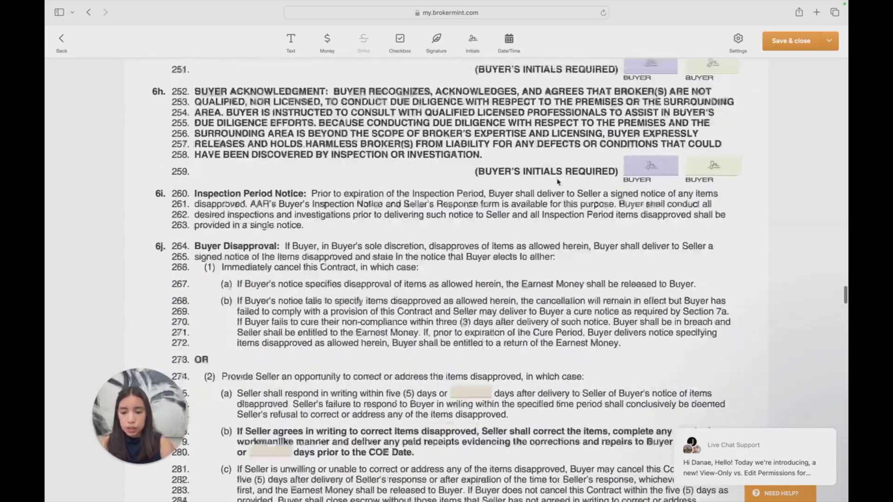
scroll(558, 181, down, 16)
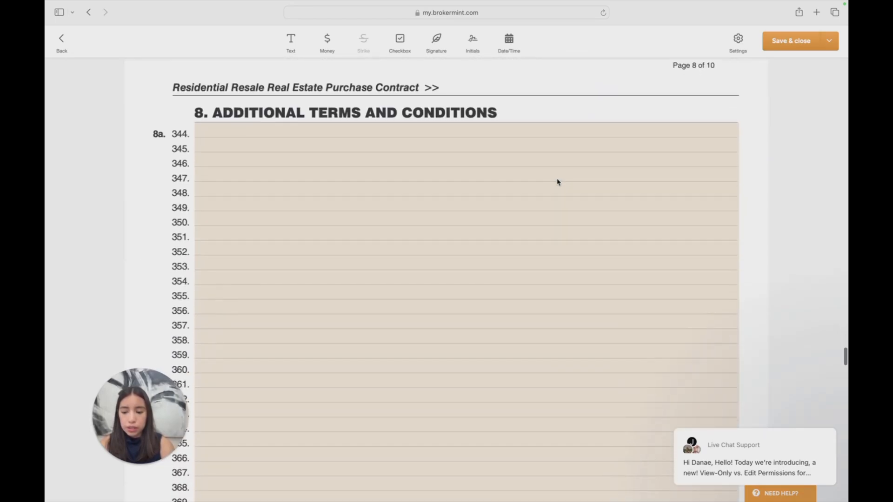
drag(139, 407, 103, 407)
scroll(378, 304, down, 20)
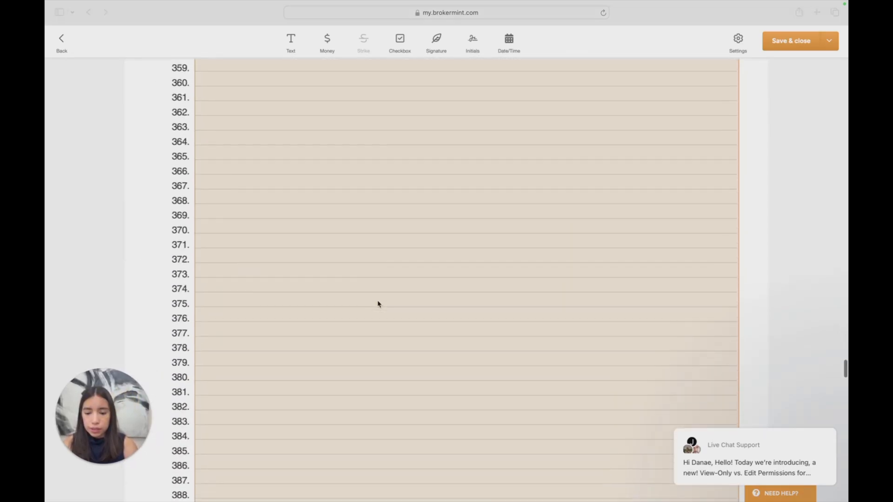
Review the broker, buyer signature and seller acceptance sections on page 10 of the contract and the fields of the Seller Compensation Addendum
scroll(378, 304, down, 5)
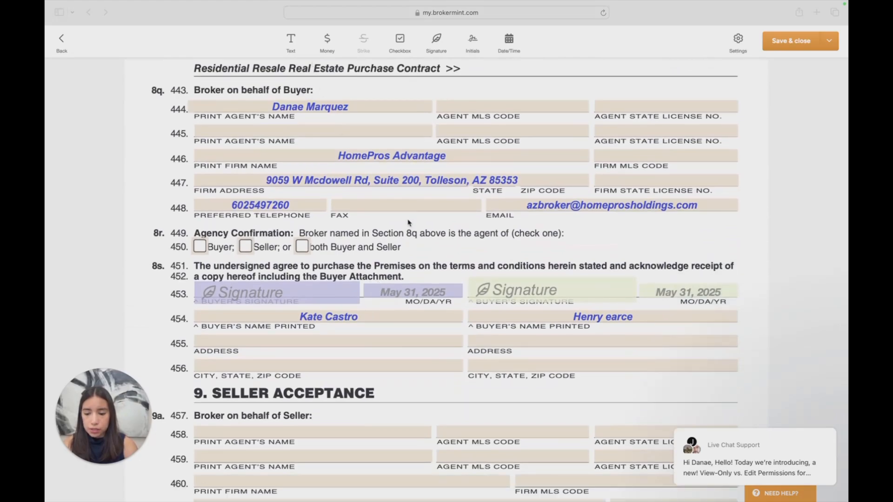
scroll(409, 223, down, 5)
scroll(407, 219, up, 5)
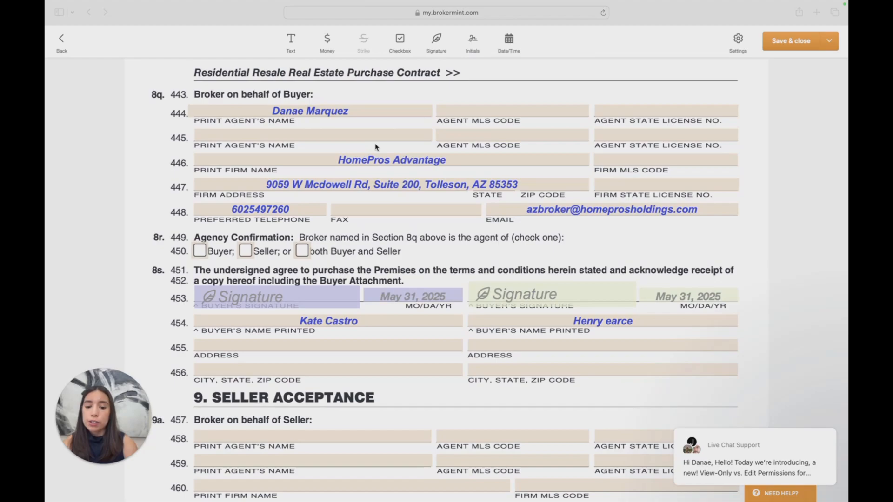
scroll(376, 147, down, 5)
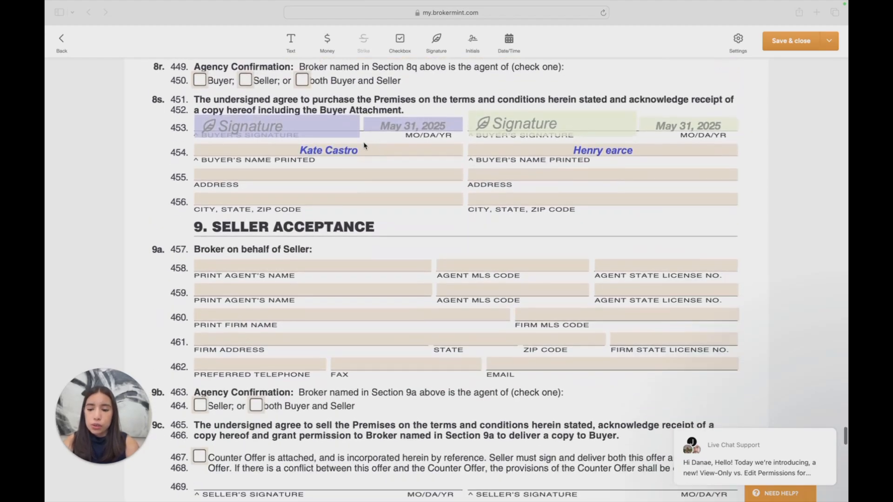
scroll(322, 148, down, 14)
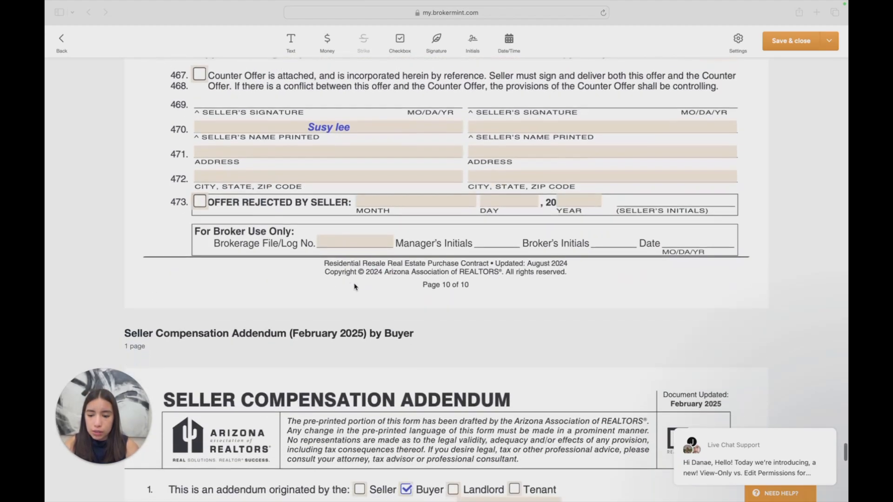
scroll(354, 287, down, 3)
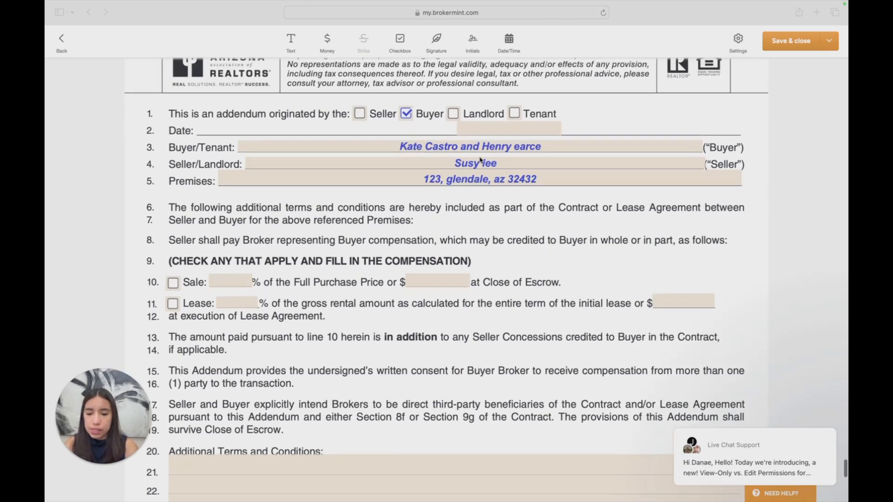
scroll(235, 233, down, 9)
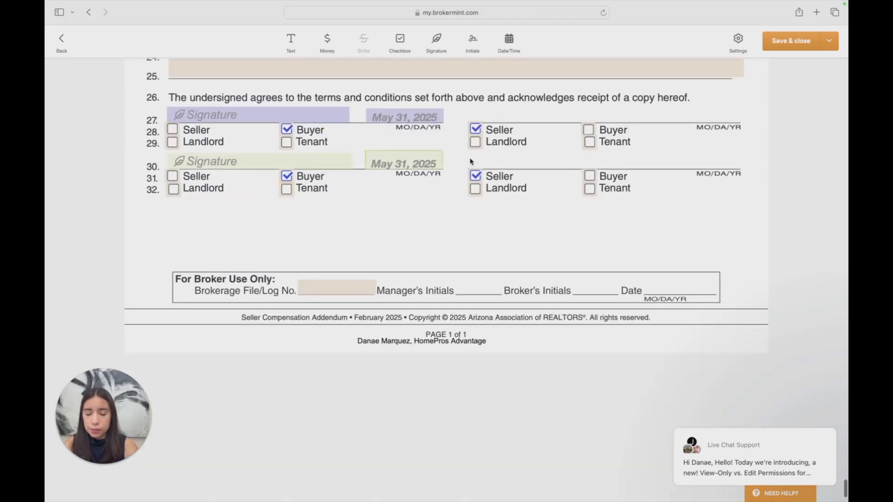
Send the package for eSign to both buyers with the default message and check its signature status in the offer's activity
scroll(471, 162, up, 20)
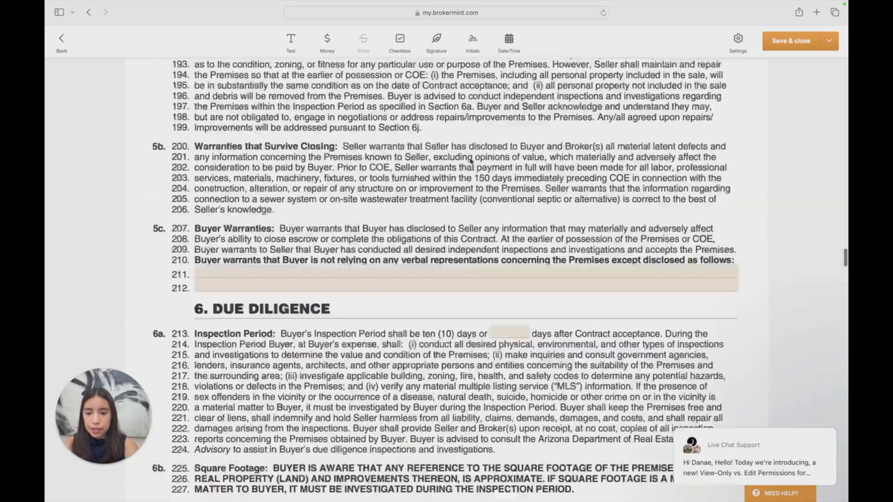
scroll(471, 161, up, 20)
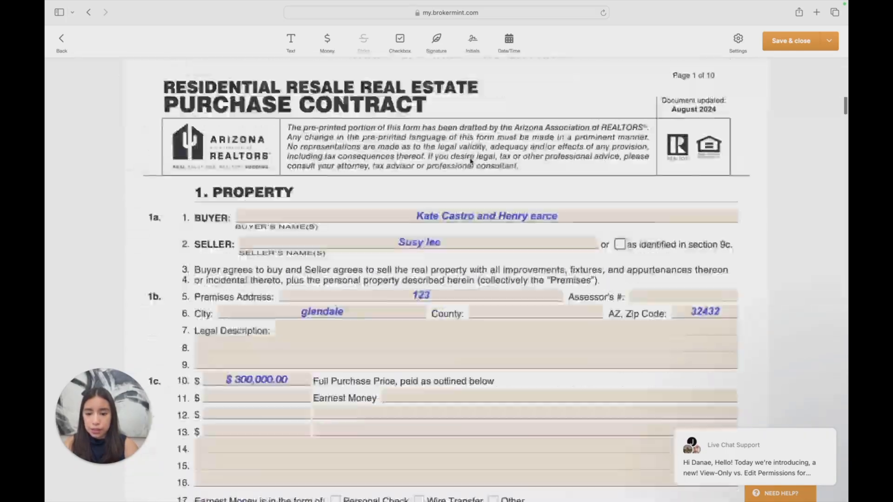
scroll(471, 161, down, 20)
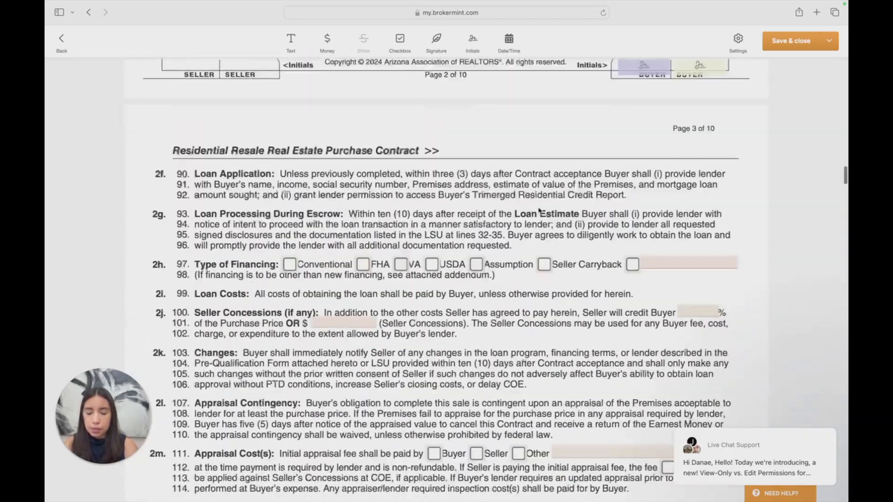
scroll(716, 183, up, 15)
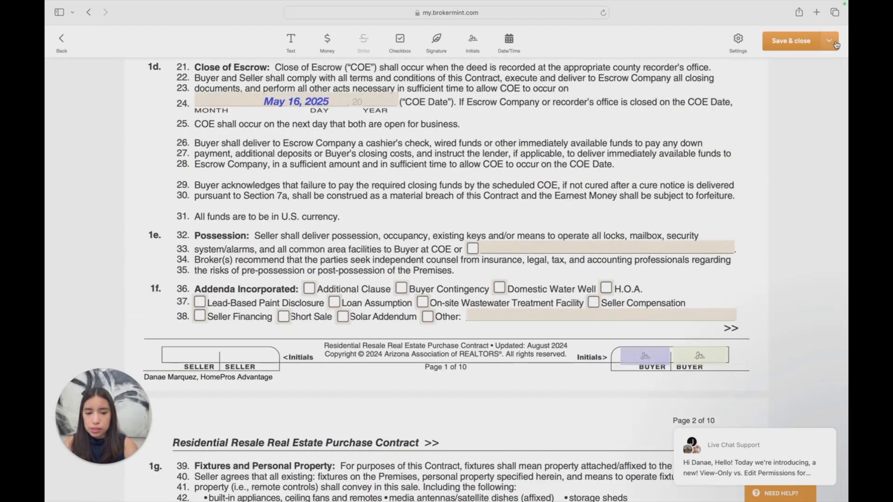
click(831, 41)
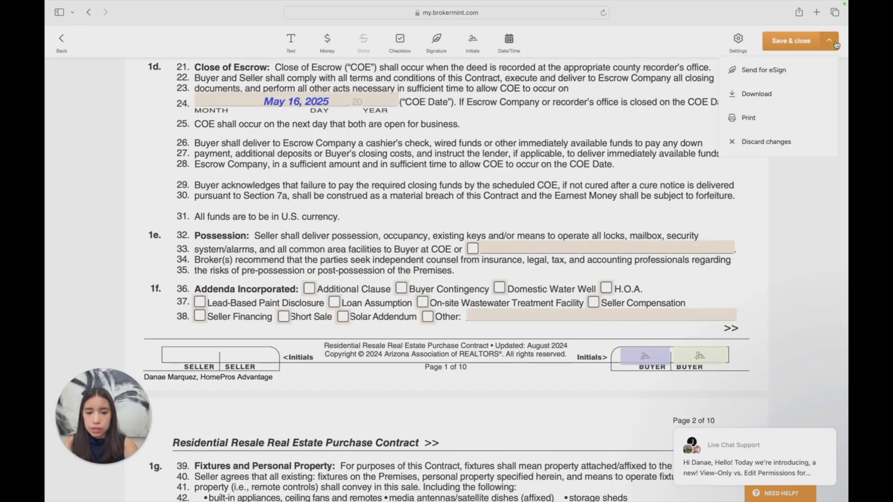
click(814, 65)
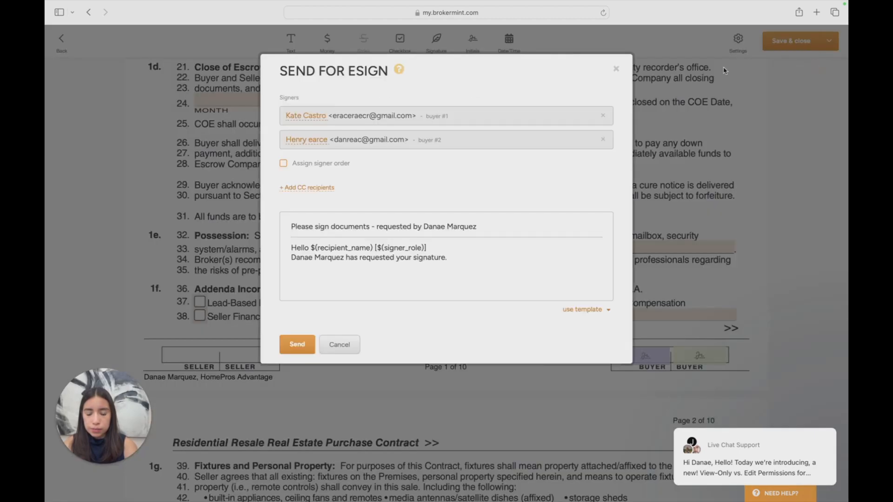
click(299, 348)
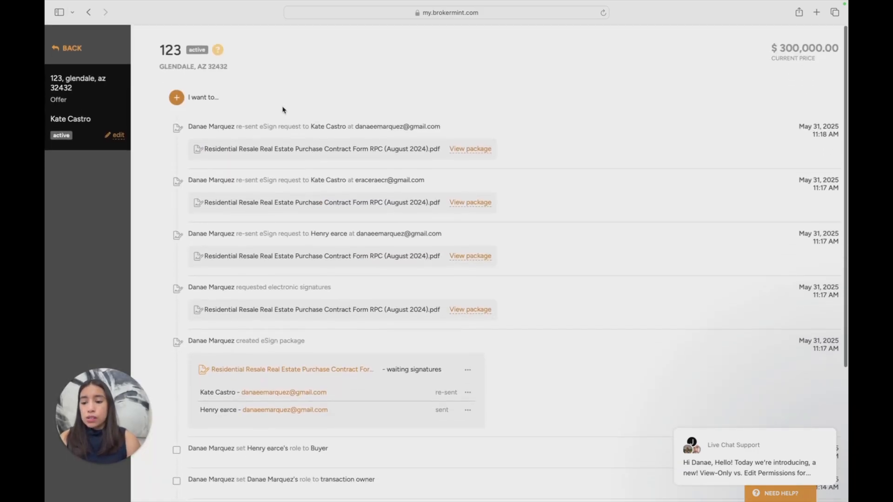
scroll(299, 234, up, 1)
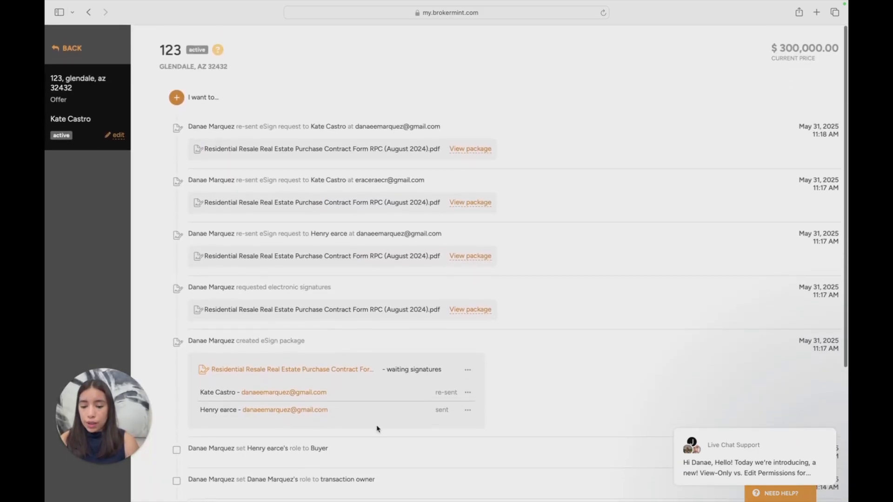
drag(395, 374, 453, 371)
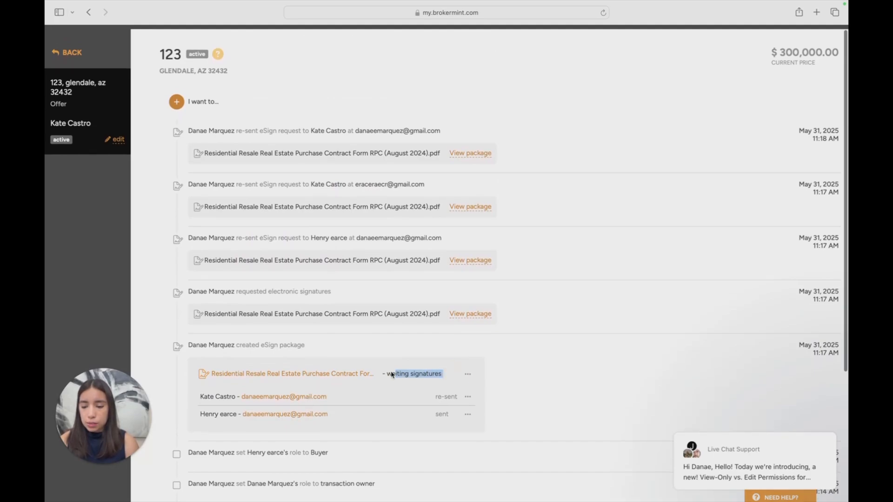
Start a new email from the offer and add the agent's own user contact as recipient
click(177, 98)
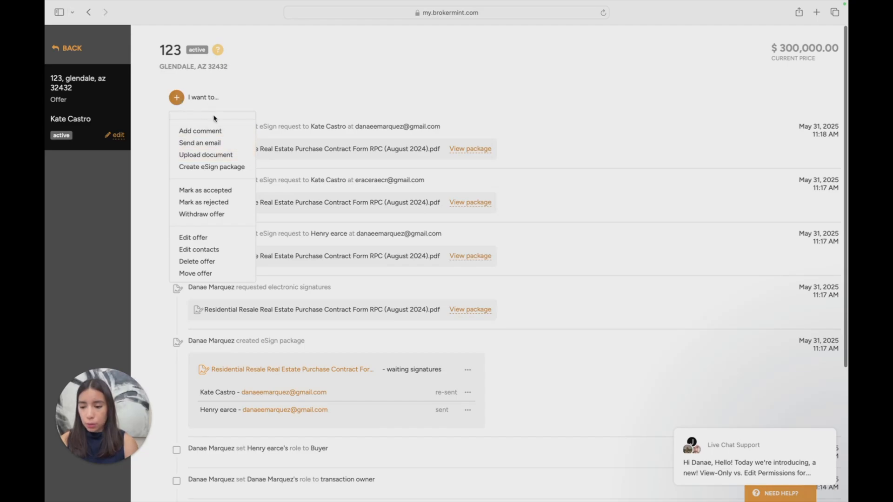
click(222, 144)
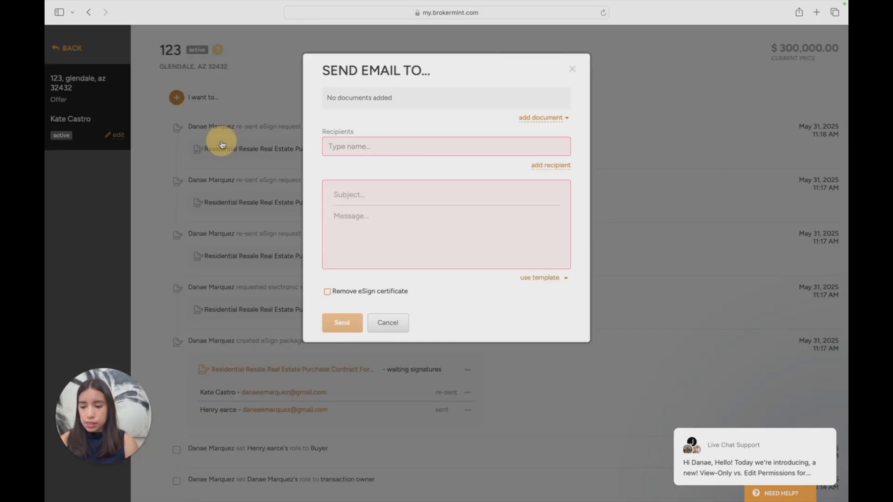
click(427, 146)
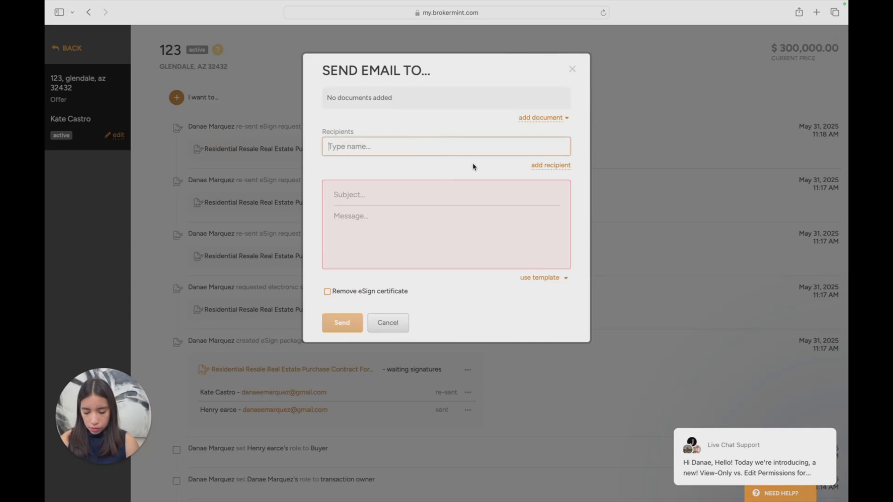
text(d)
key(BackSpace)
text(d)
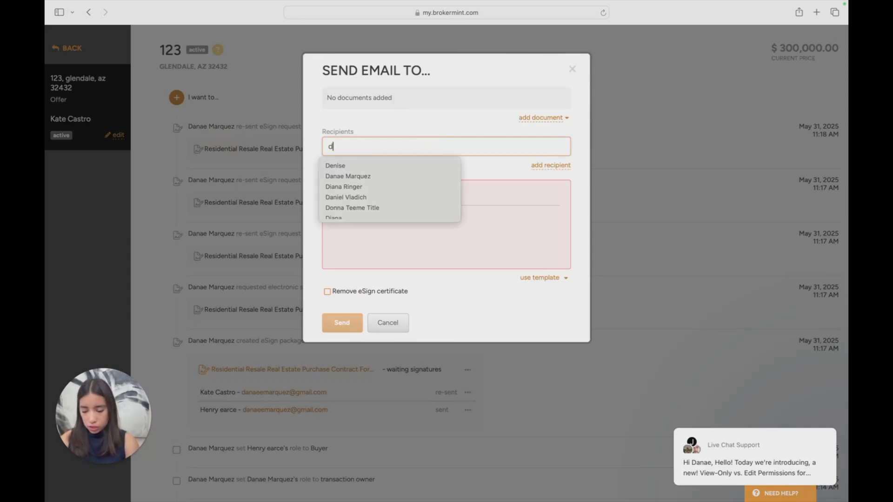
text(anae)
click(425, 165)
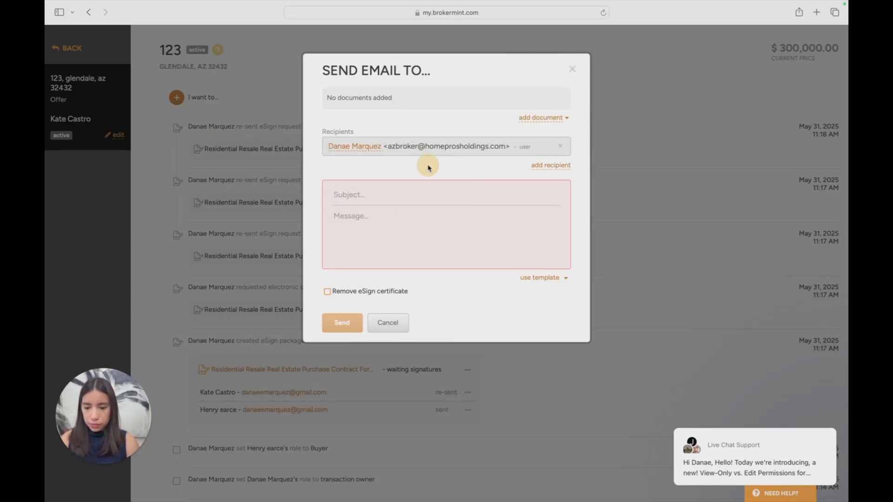
Attach the Residential Resale Real Estate Purchase Contract Form RPC to the email and enter the subject "New Offer"
click(537, 119)
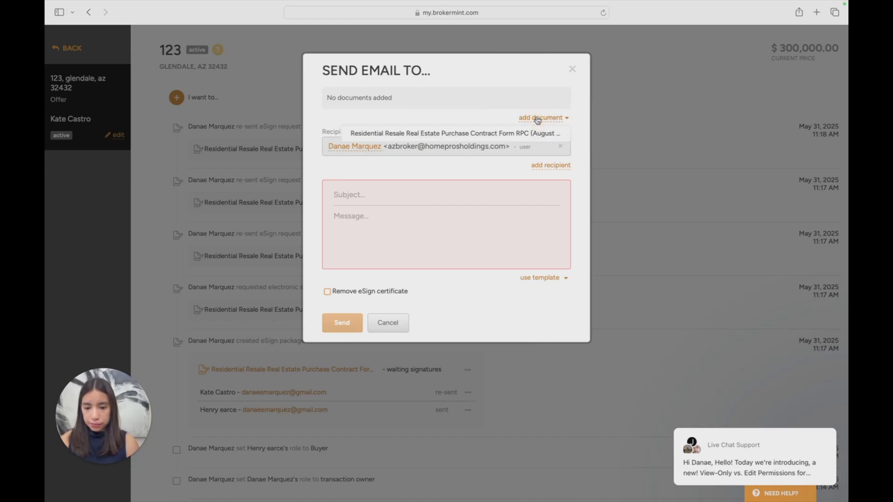
click(514, 139)
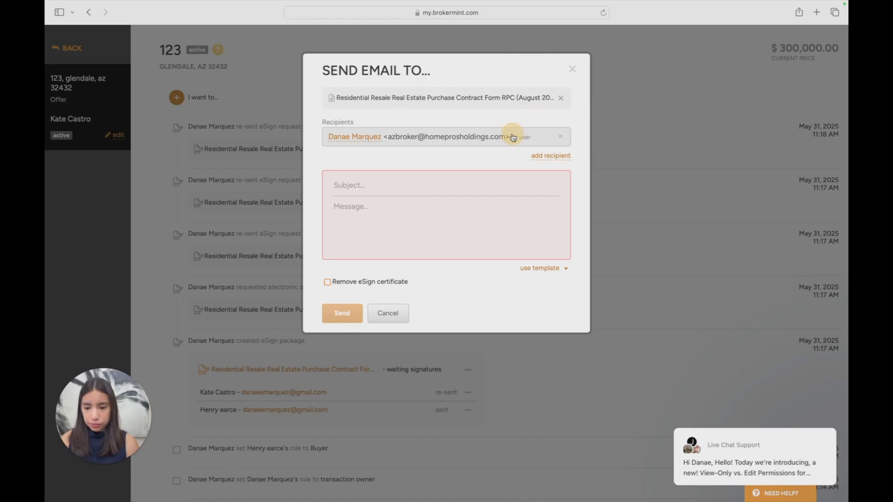
click(407, 184)
text(New Offer)
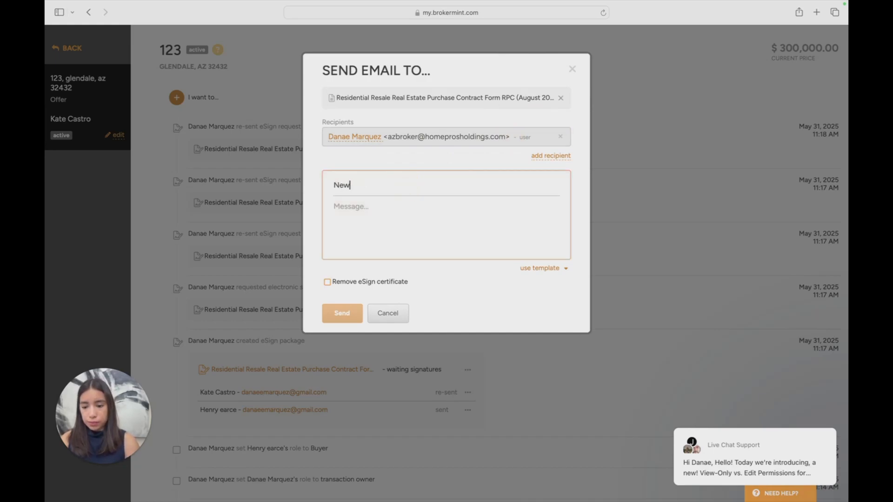
Apply the Lender LSU Request template to the email and review its message text
click(555, 270)
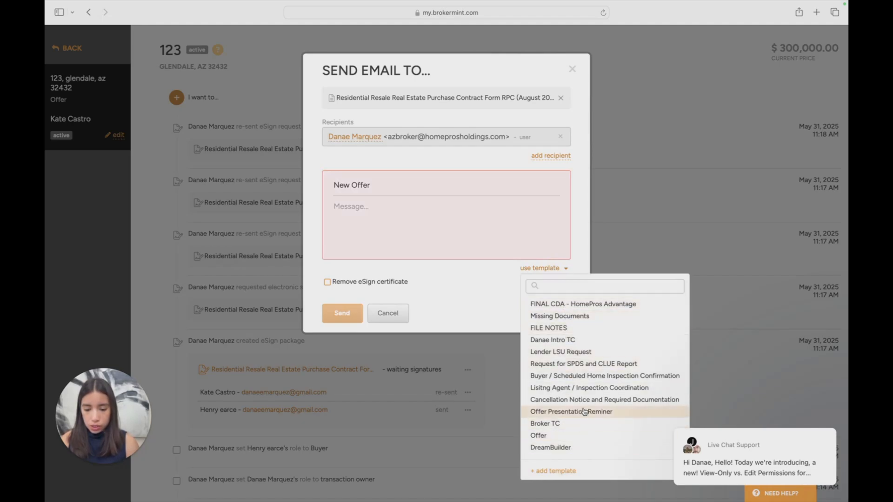
click(588, 357)
scroll(546, 272, down, 3)
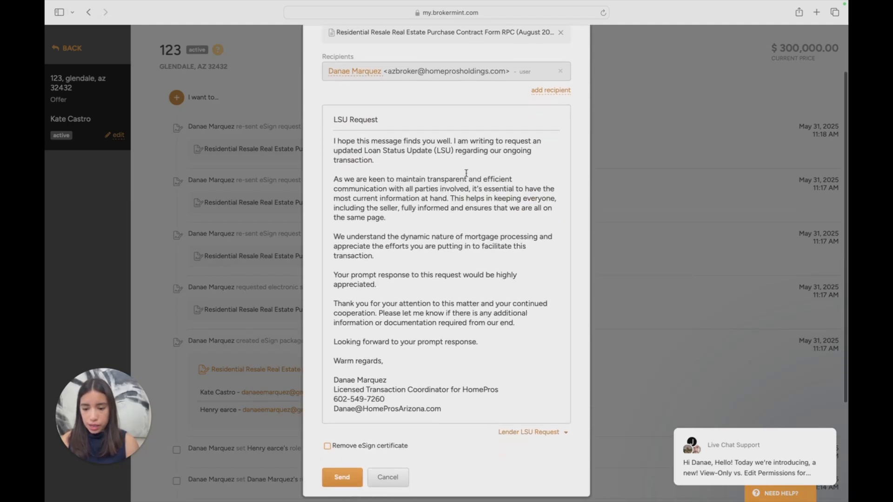
drag(357, 141, 464, 342)
click(464, 342)
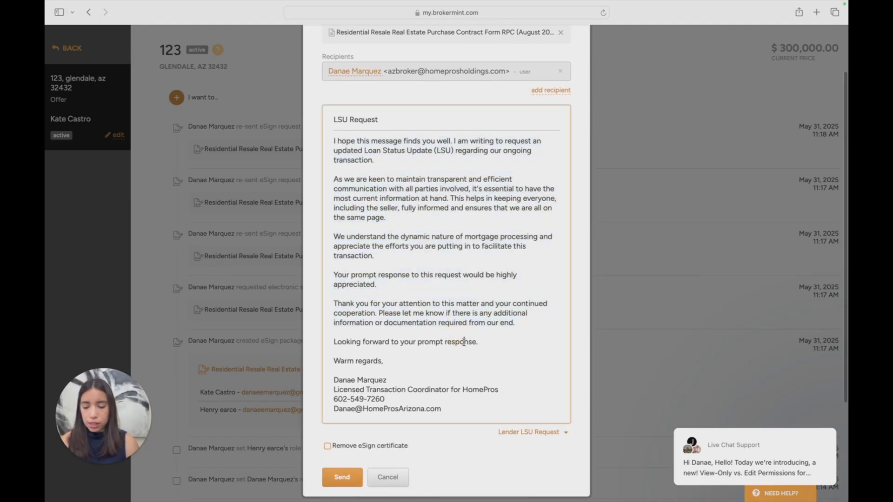
Look through the list of email templates available for the offer email and review the drafted LSU Request message
click(560, 433)
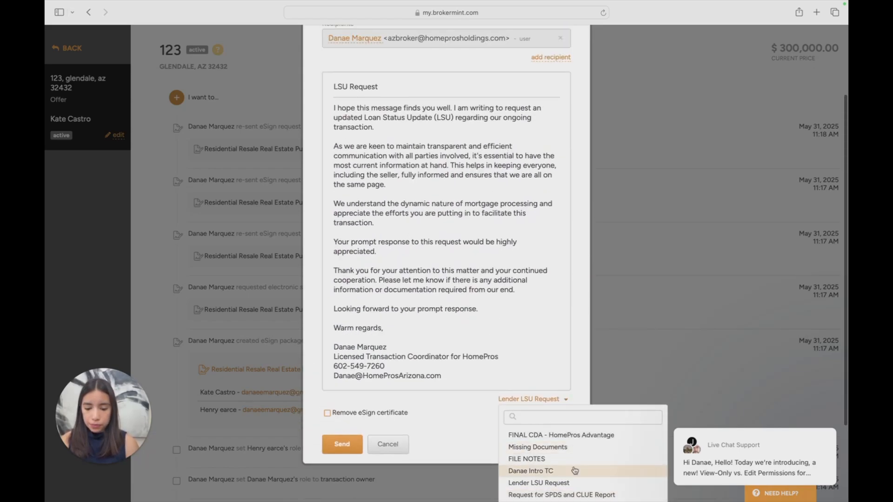
scroll(572, 469, down, 3)
scroll(574, 460, up, 5)
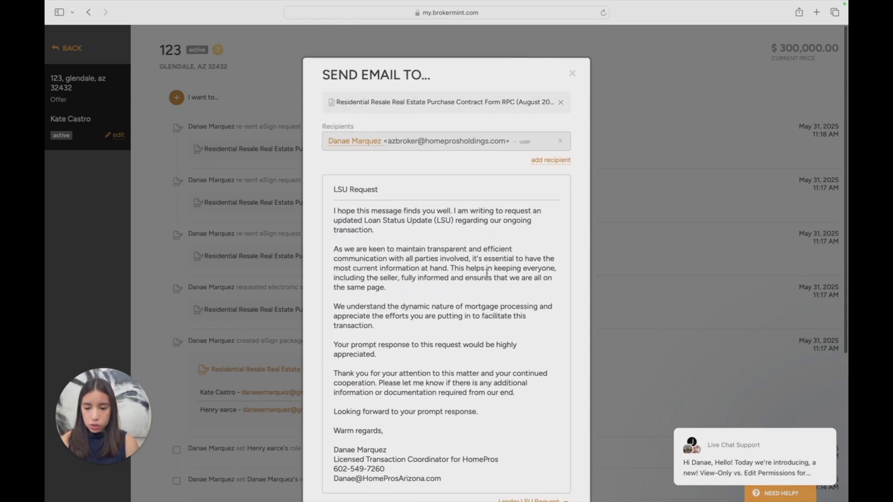
scroll(439, 188, down, 5)
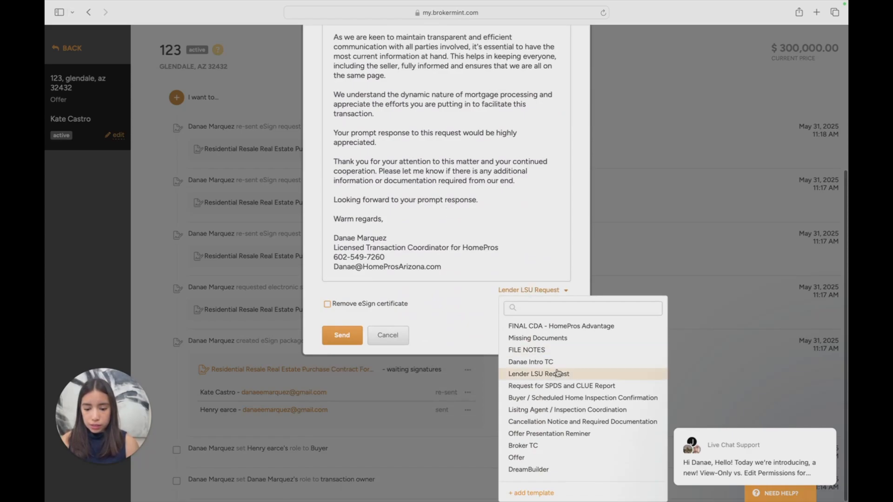
scroll(417, 198, up, 5)
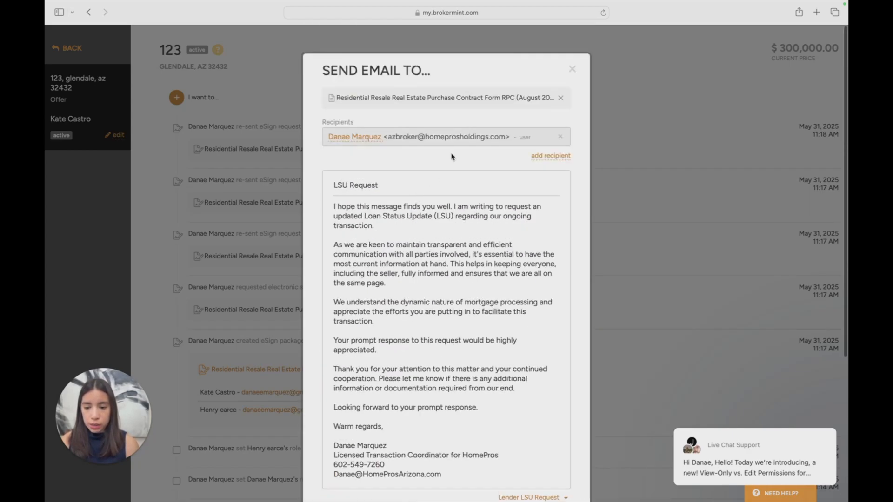
Enable removal of the eSign certificate for the email, review the draft and close it without sending
scroll(497, 164, down, 5)
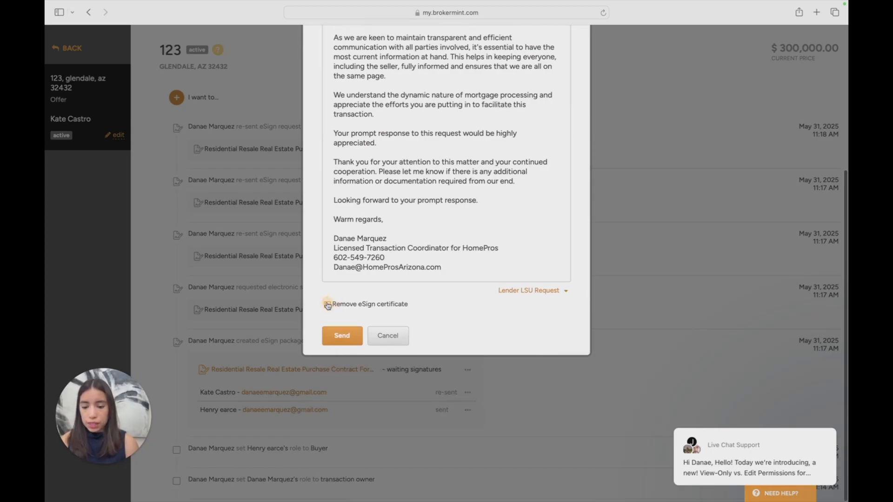
scroll(424, 295, up, 5)
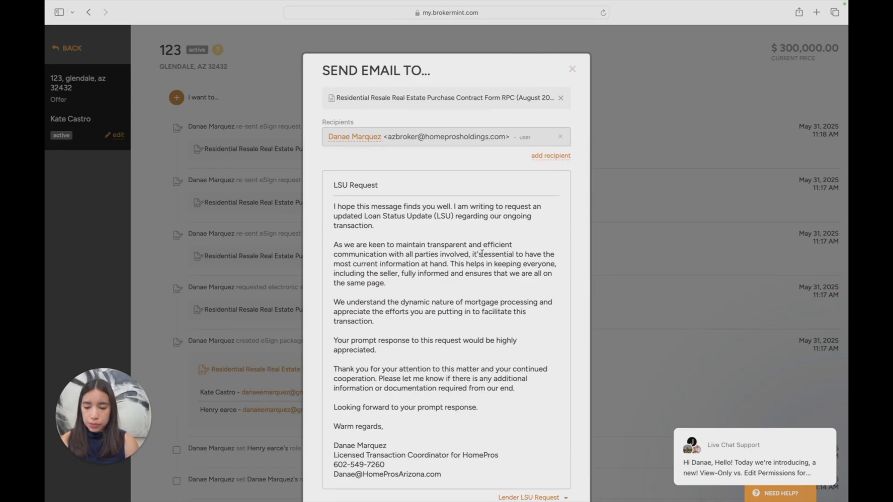
scroll(482, 253, down, 5)
scroll(397, 308, up, 5)
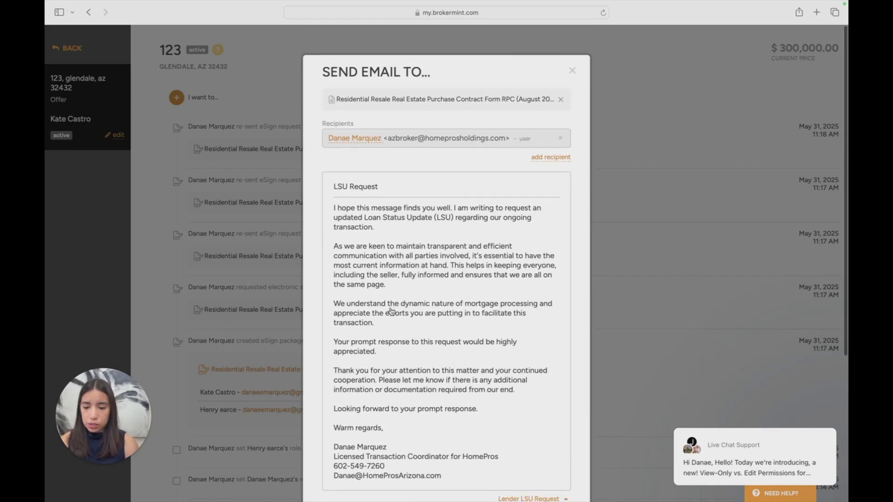
scroll(391, 311, down, 5)
scroll(374, 310, up, 5)
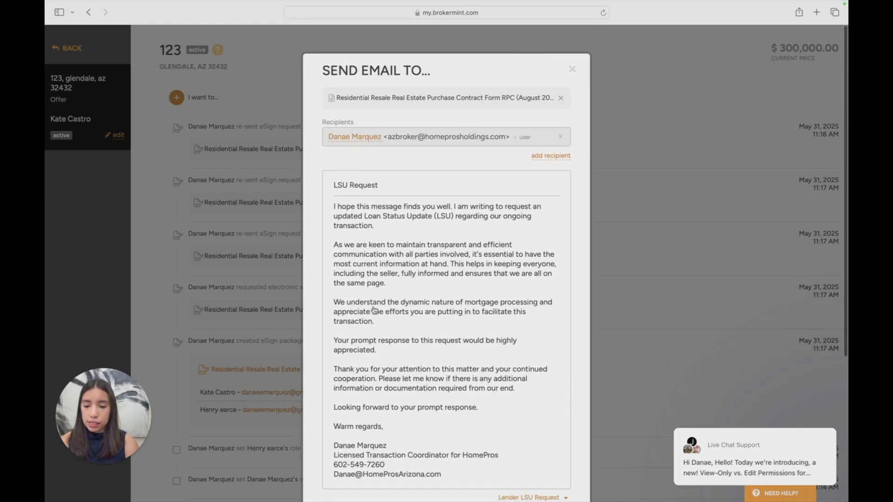
scroll(375, 310, down, 5)
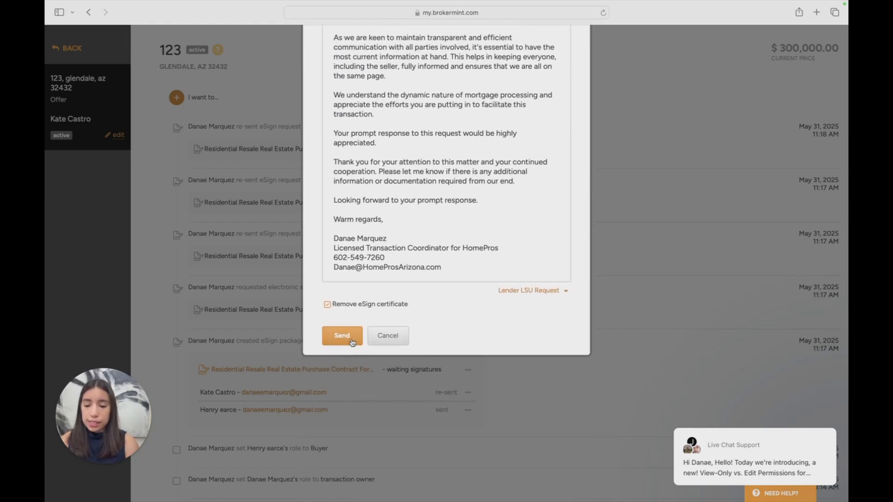
scroll(357, 335, up, 5)
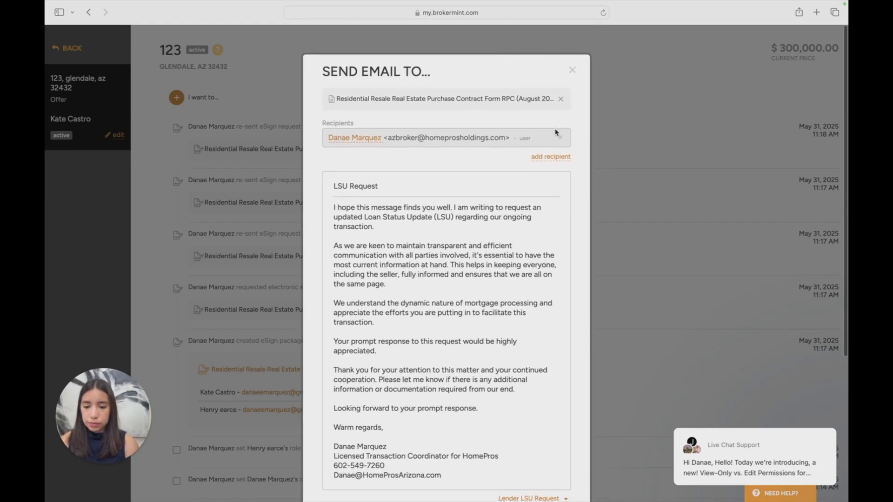
click(575, 76)
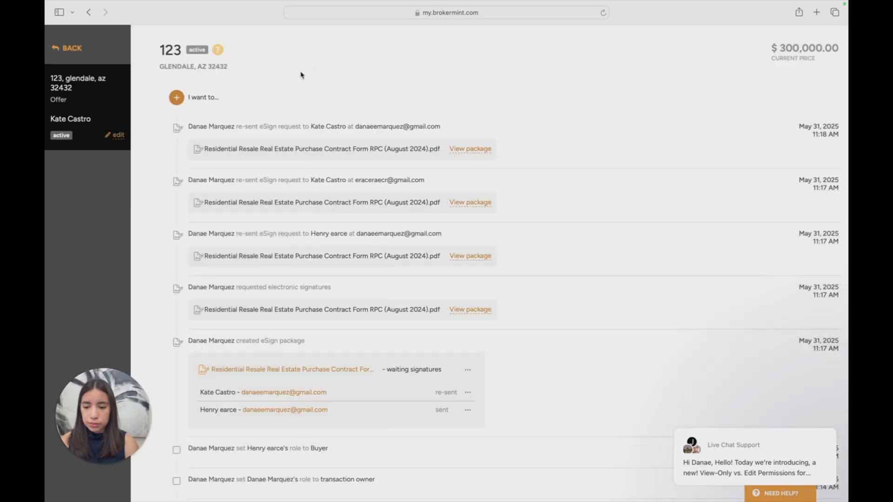
Return to the list of offers, mark the $300,000 offer as accepted and close the transaction update dialog
click(177, 97)
click(219, 78)
click(70, 47)
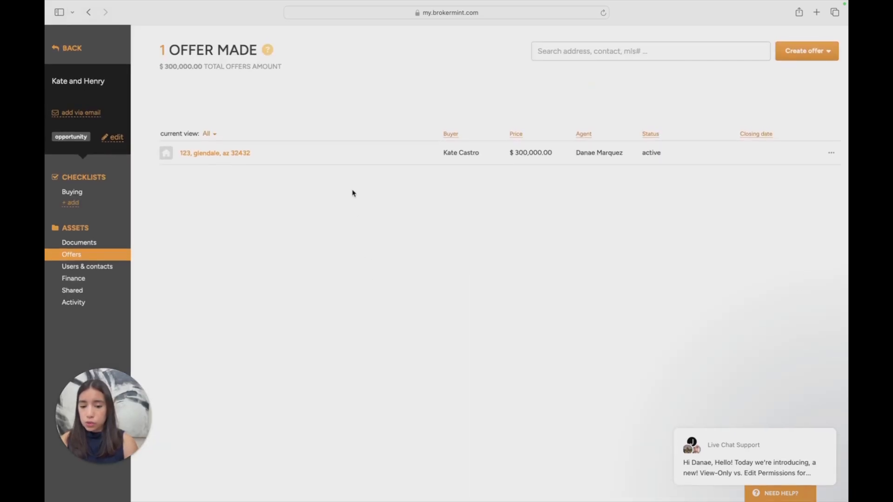
click(831, 153)
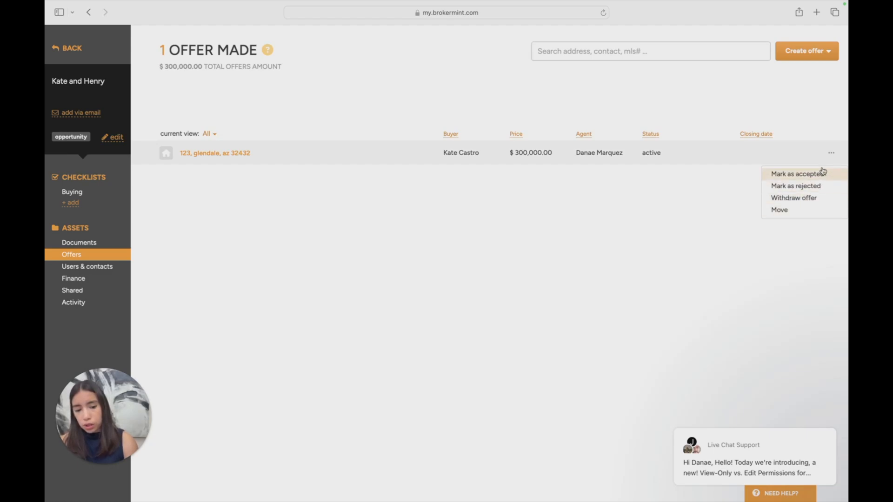
click(769, 82)
click(831, 154)
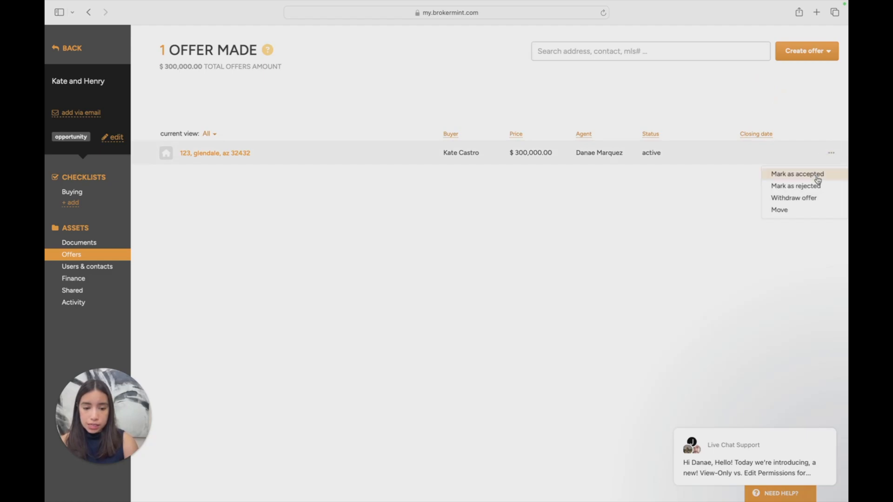
click(817, 178)
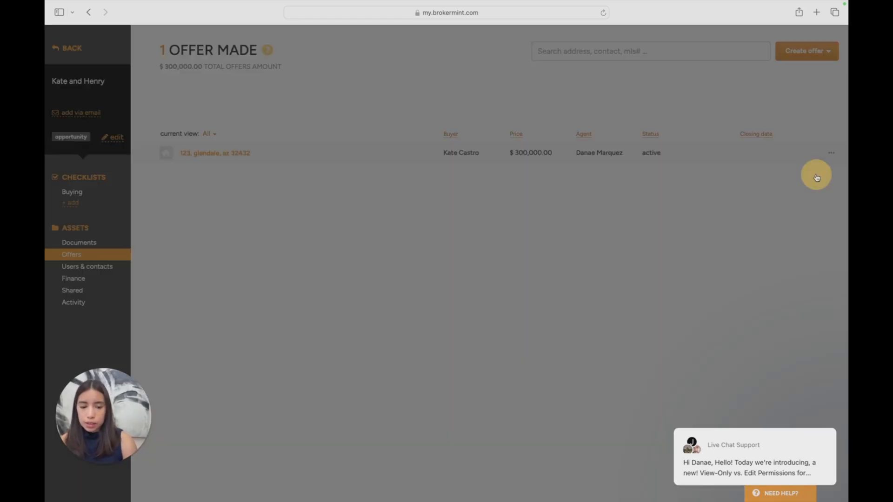
click(343, 139)
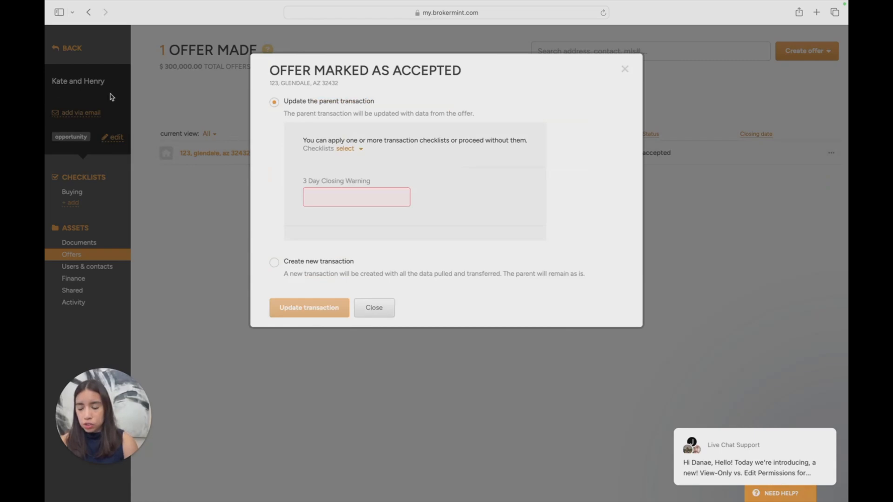
click(625, 69)
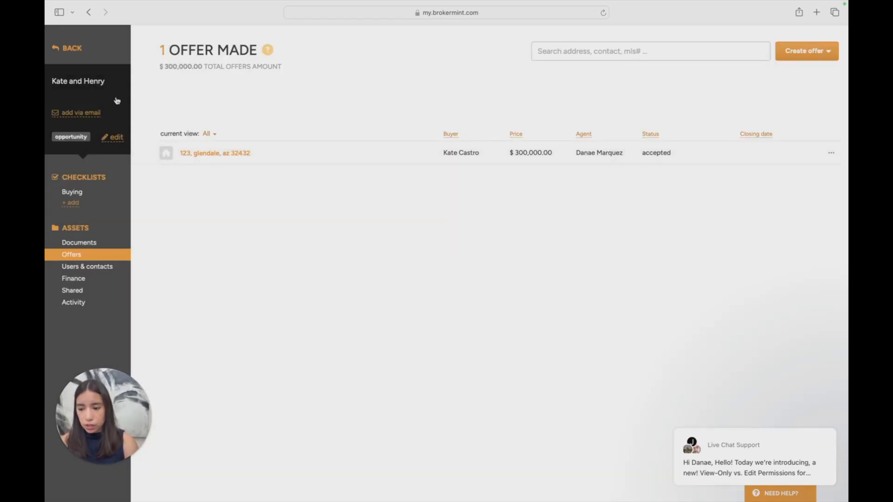
Check the parent transaction's details and documents, and return to its offers
drag(49, 84, 128, 85)
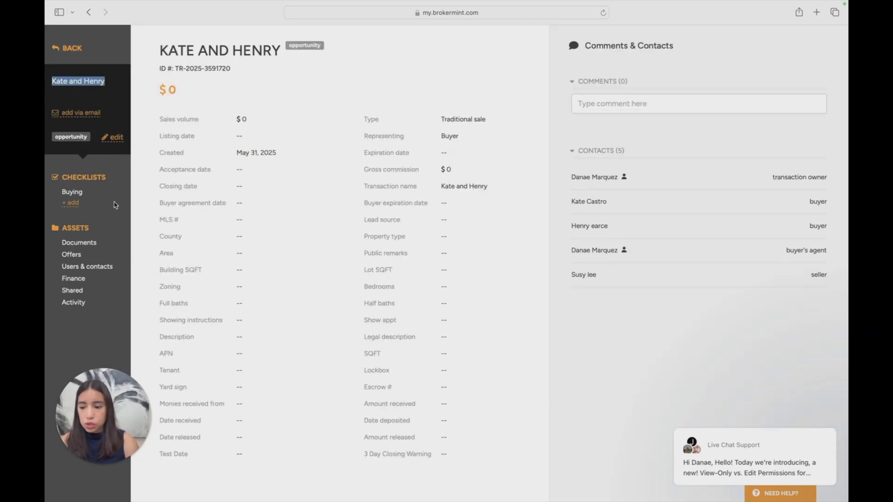
click(92, 243)
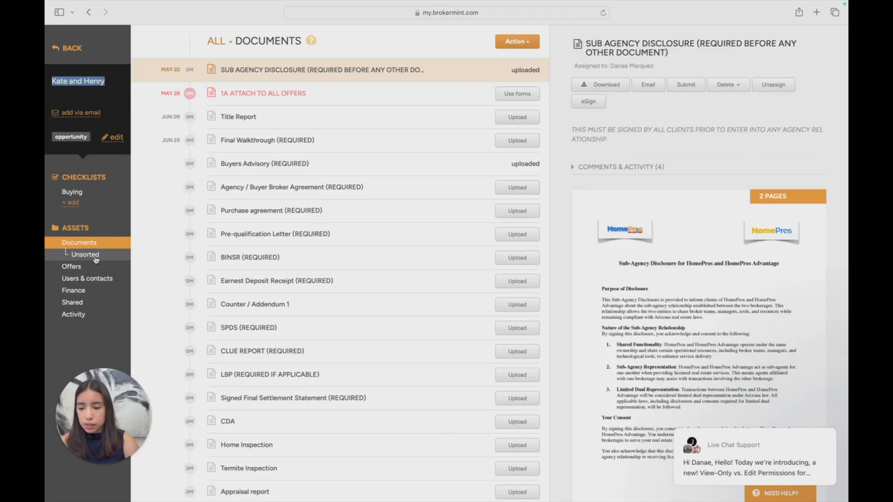
click(91, 265)
Update the parent transaction from the accepted offer, with the 3 Day Closing Warning set to Jun 05, 2025
click(831, 153)
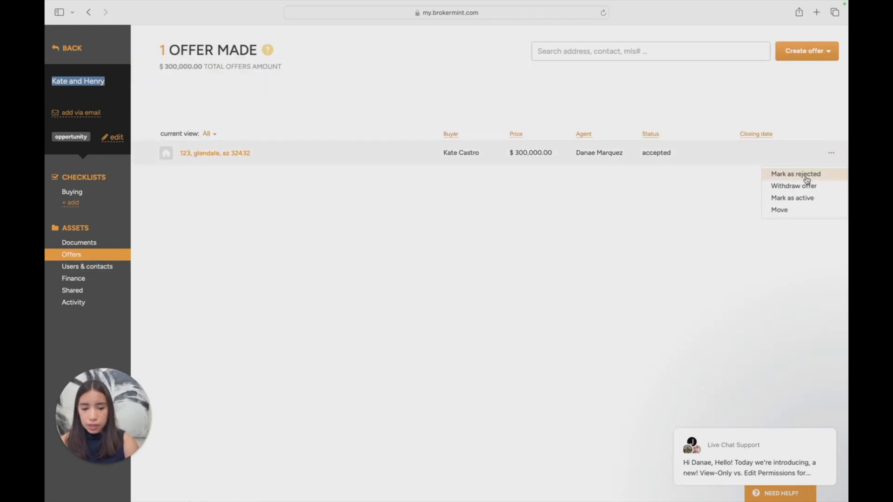
click(215, 153)
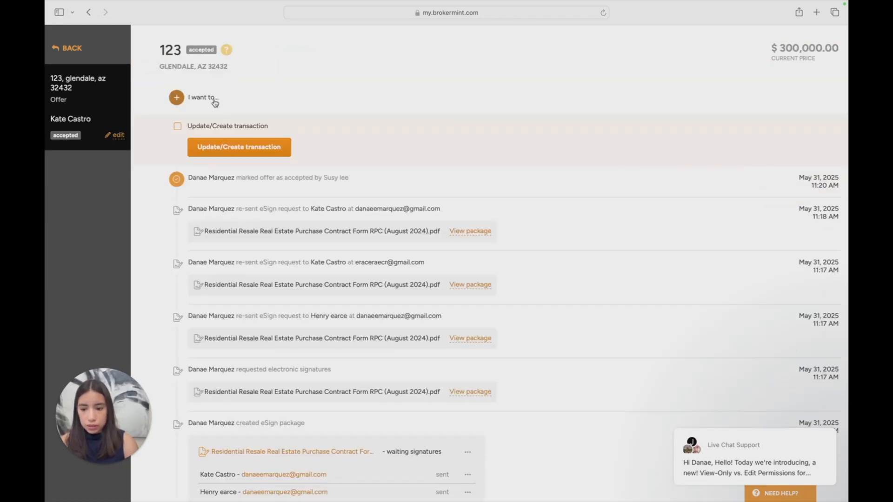
click(246, 148)
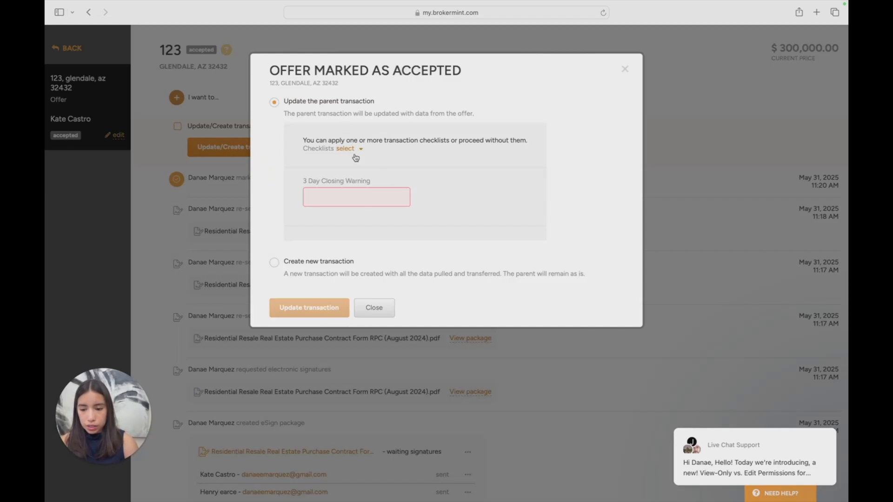
click(352, 196)
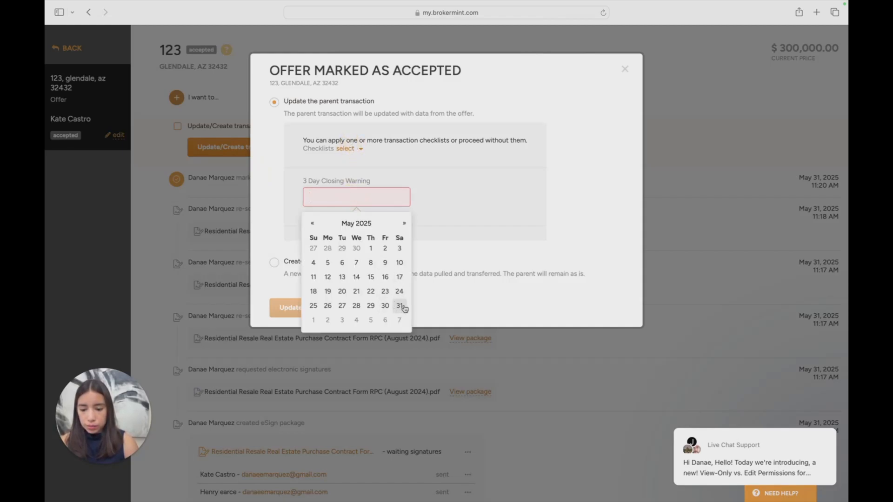
click(405, 223)
click(370, 263)
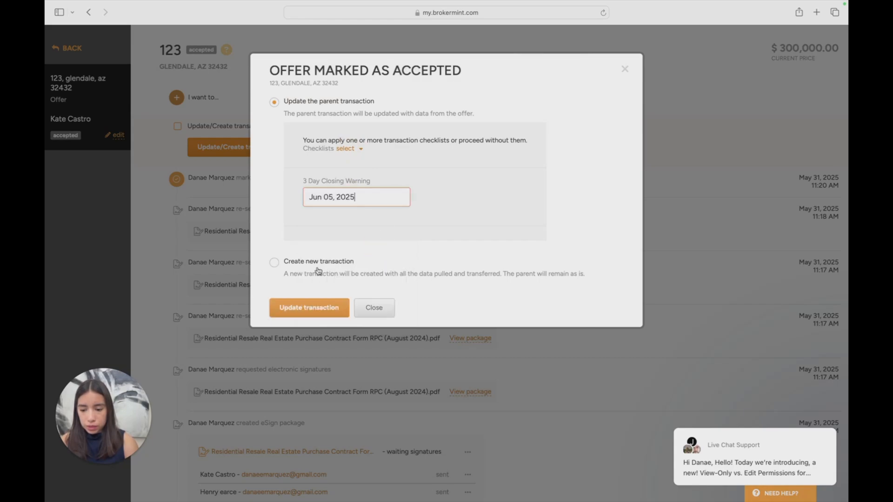
click(317, 301)
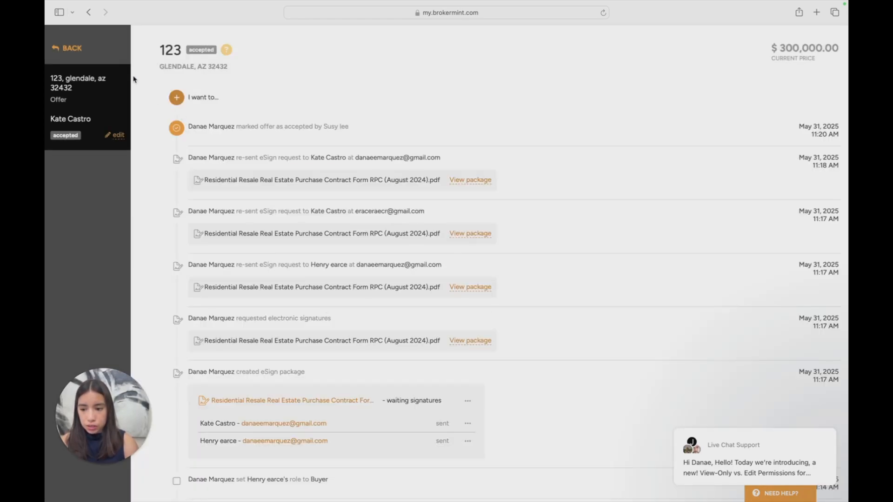
Check the updated transaction's details and its Buying checklist
click(67, 48)
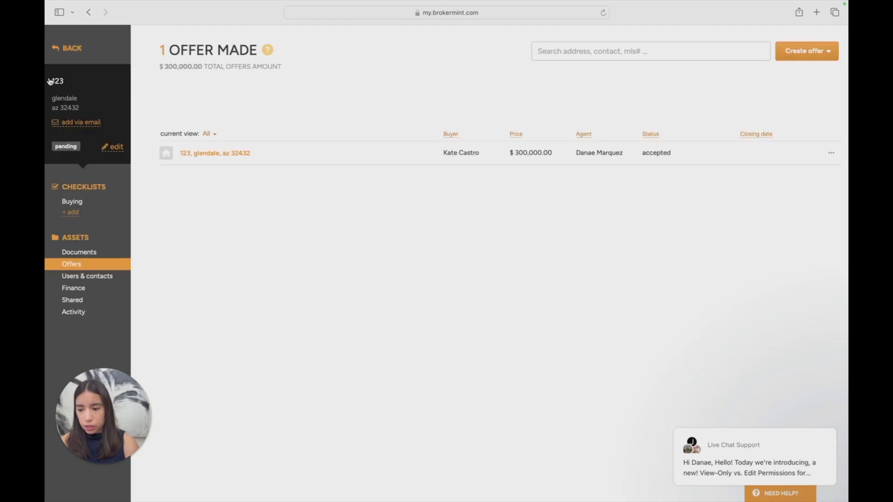
drag(49, 82, 103, 108)
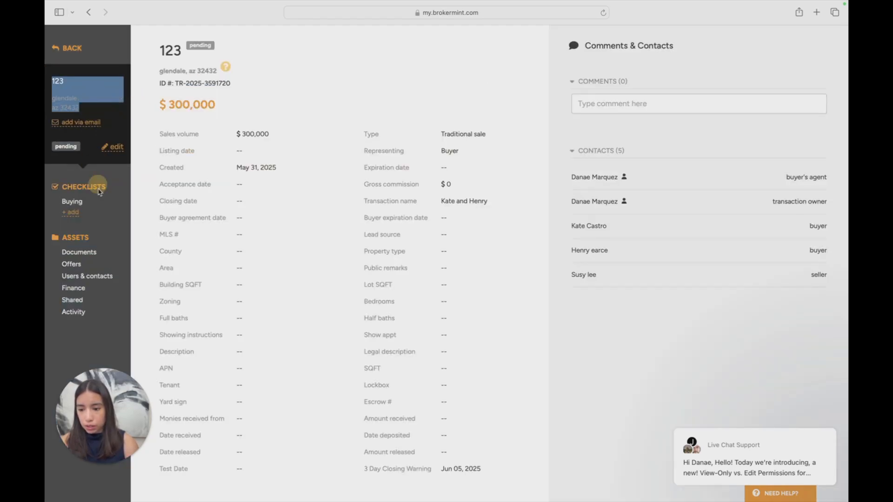
click(95, 205)
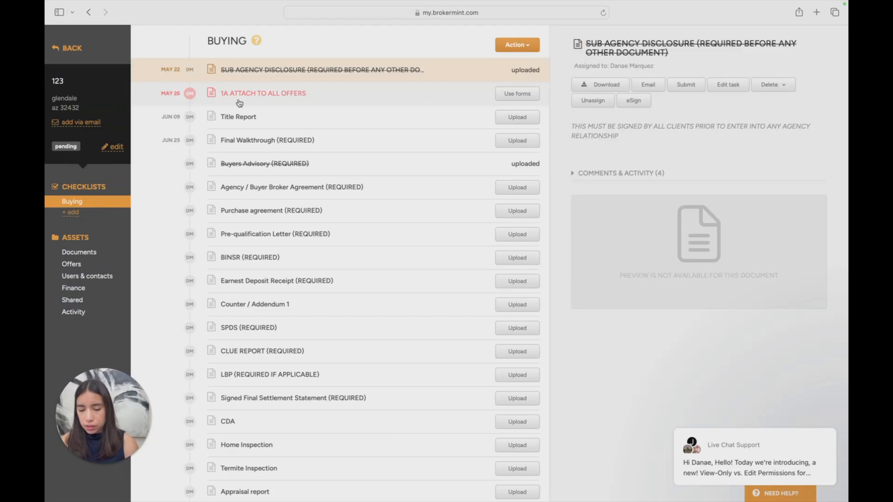
scroll(240, 104, down, 3)
scroll(116, 234, up, 3)
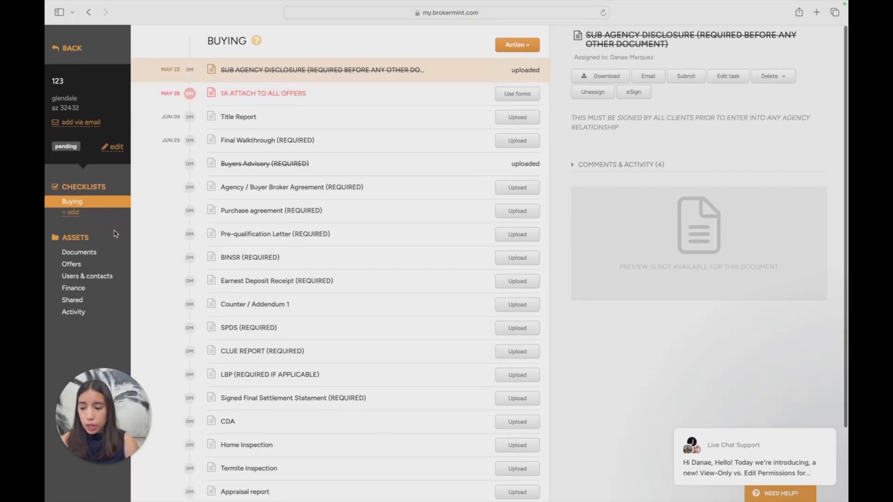
View the Residential Resale Real Estate Purchase Contract among the unsorted documents in the split document tool, and close it without splitting
click(113, 252)
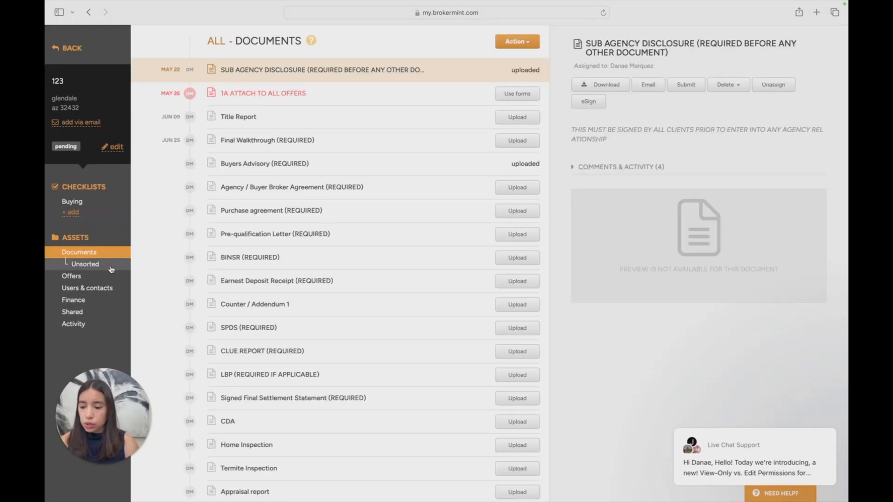
click(111, 268)
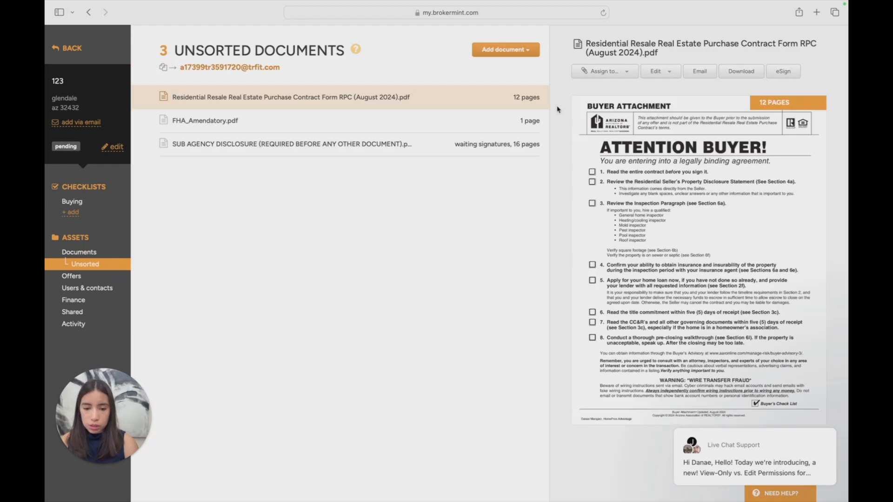
click(665, 74)
click(669, 91)
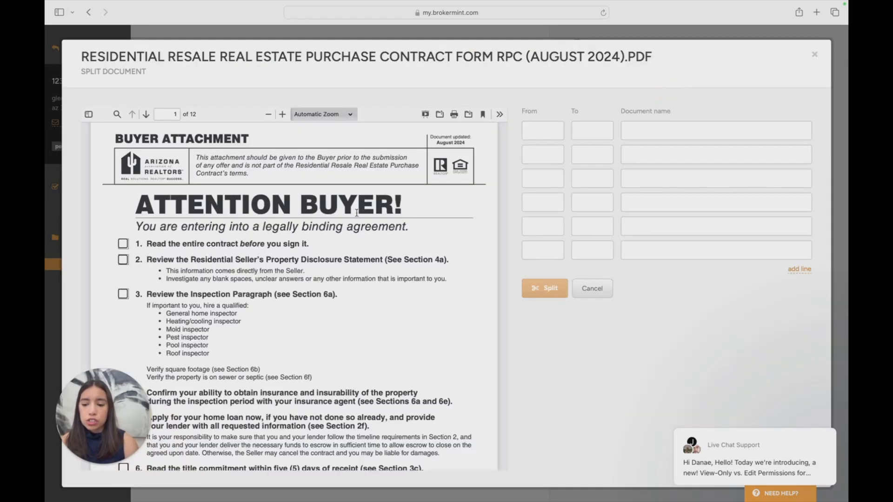
scroll(357, 212, down, 15)
click(815, 55)
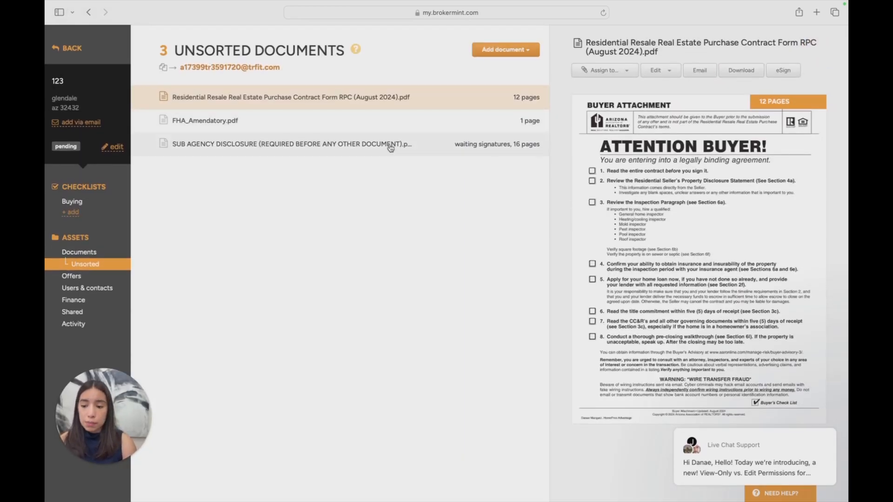
Review the Buying checklist and preview its Buyers Advisory document
click(74, 202)
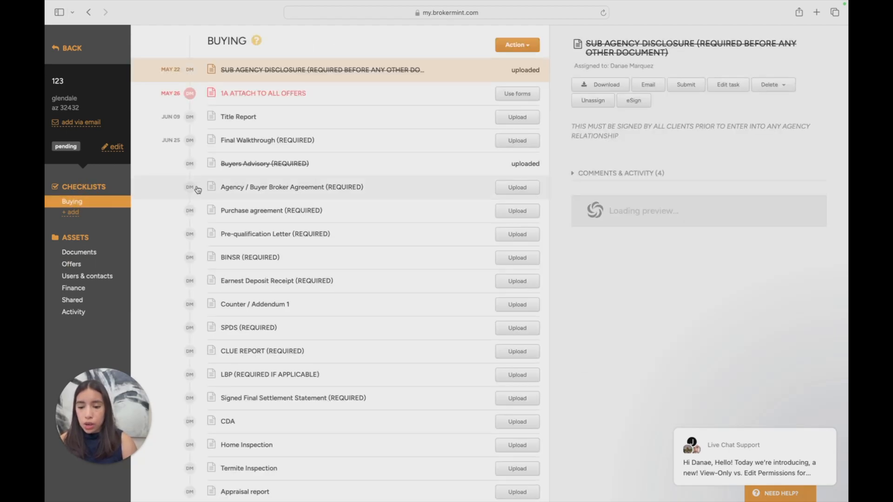
scroll(296, 174, down, 1)
click(316, 125)
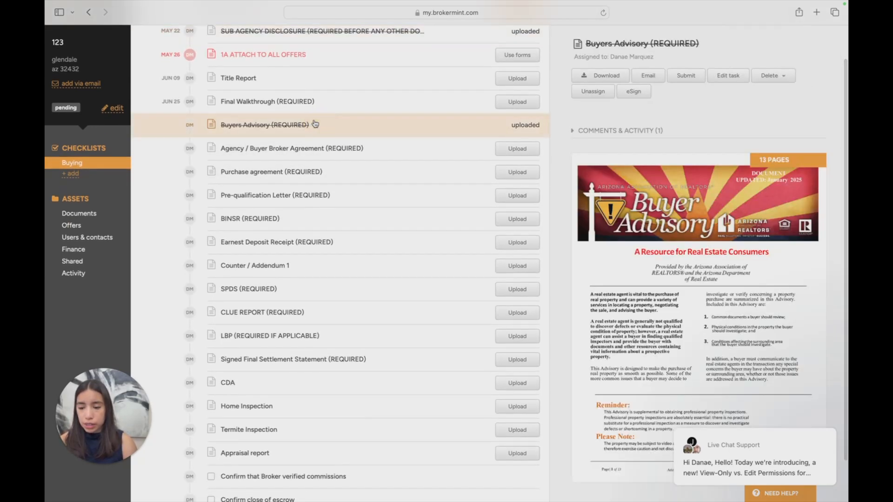
Draft an email of the Buyers Advisory document with a buyer as recipient, and close it without sending
click(651, 77)
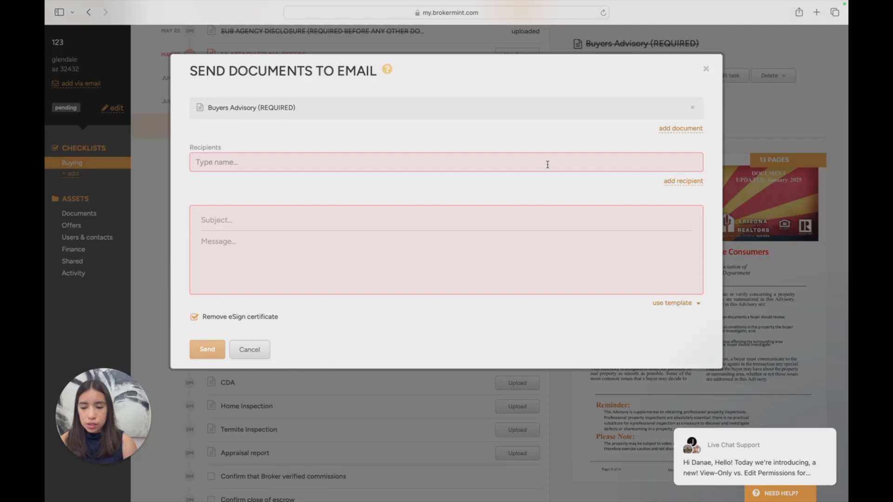
click(624, 162)
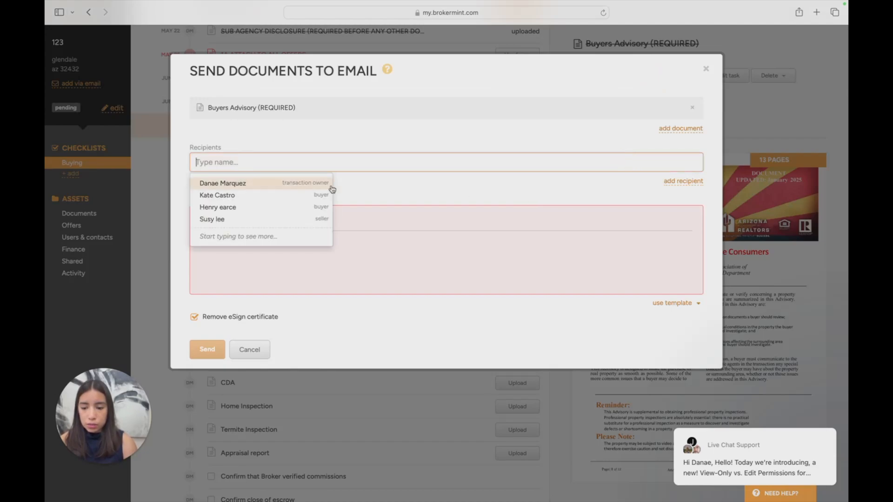
click(317, 196)
click(559, 222)
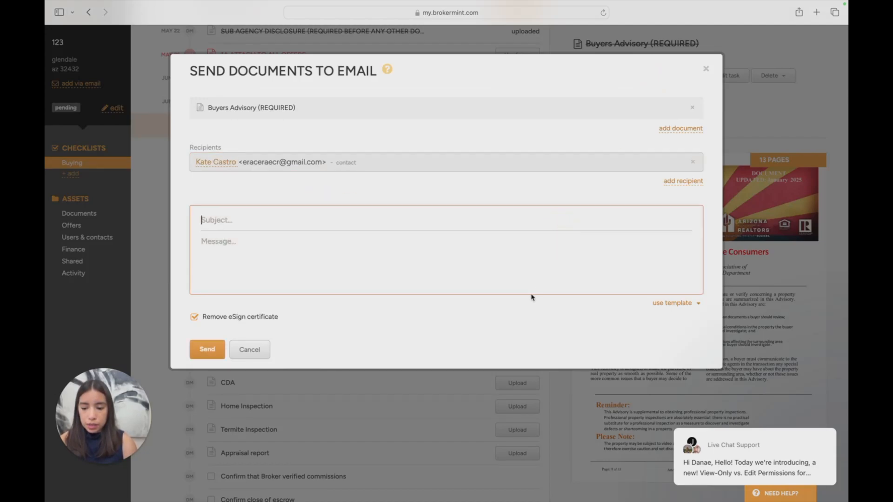
click(706, 69)
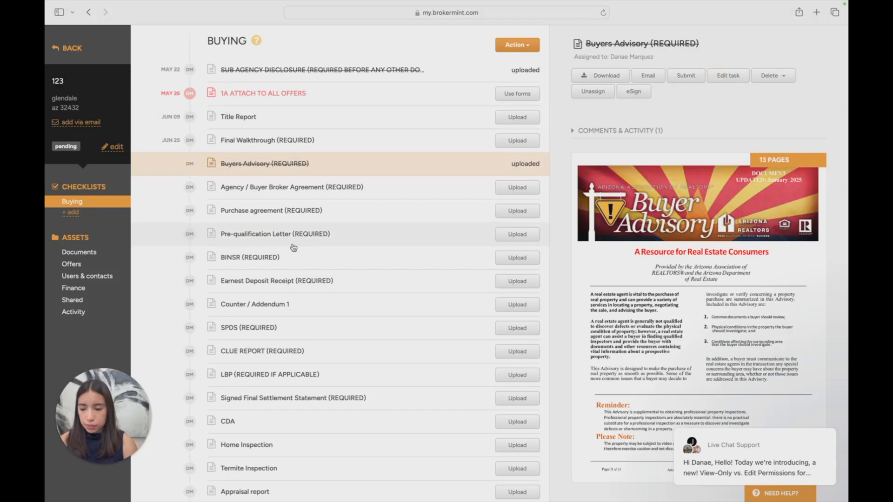
Review the transaction's activity log, checking all events and the buyer offer accepted, created, owner updated and participant events
scroll(93, 277, down, 2)
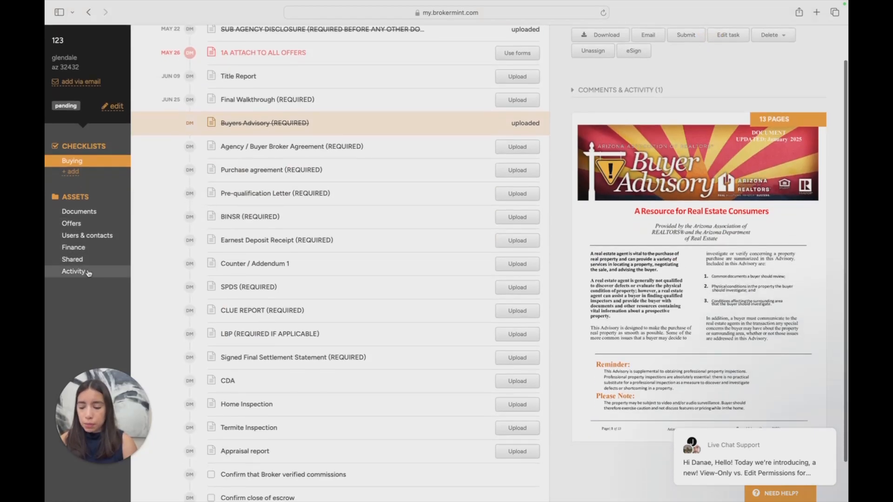
click(87, 272)
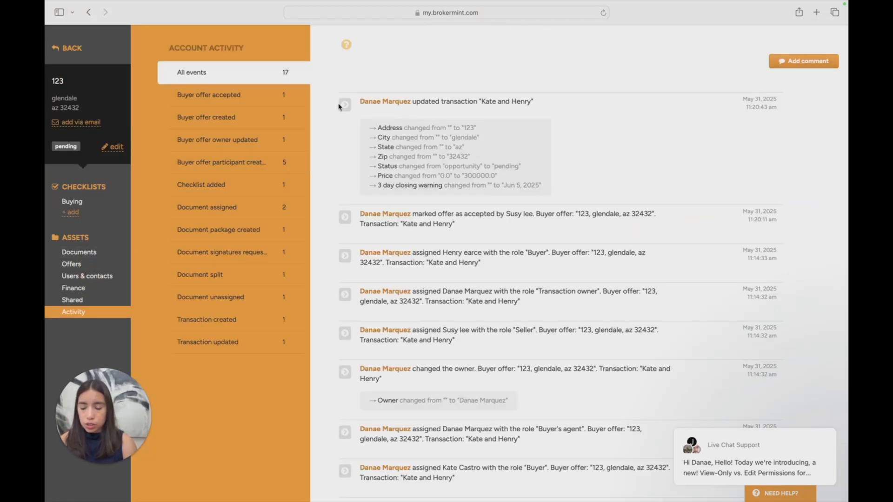
scroll(380, 155, down, 10)
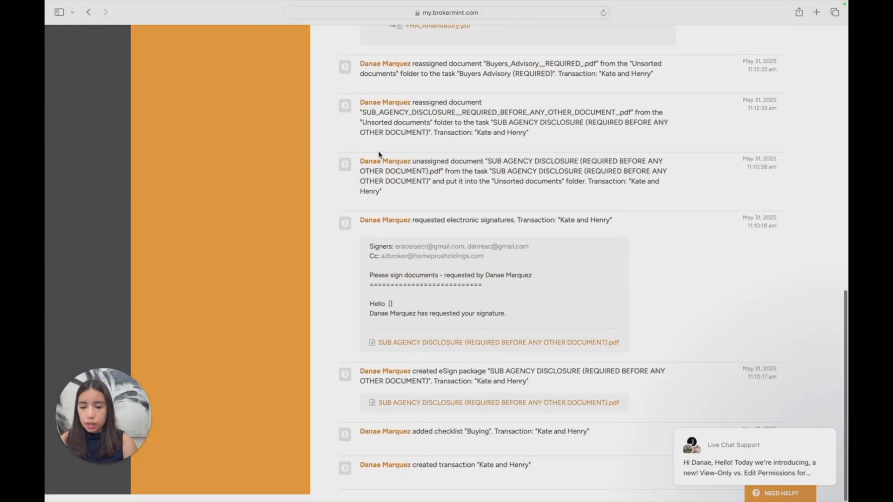
scroll(380, 154, up, 10)
click(274, 91)
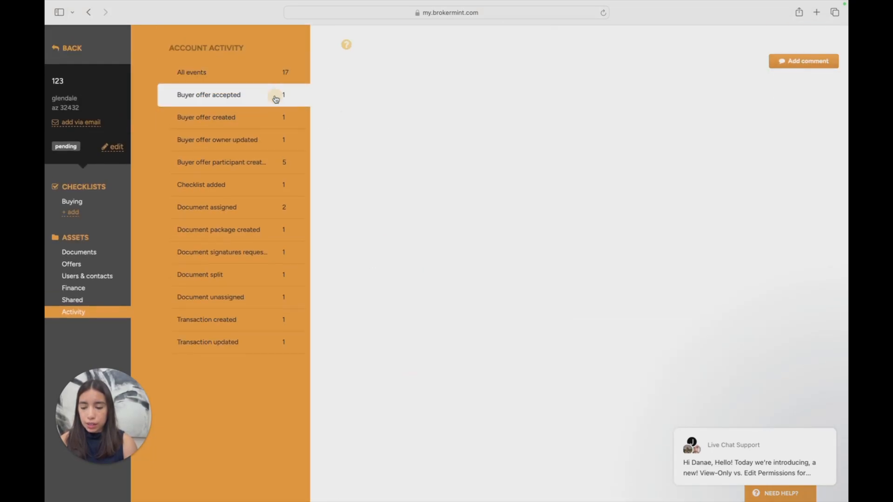
click(269, 126)
click(263, 142)
click(258, 169)
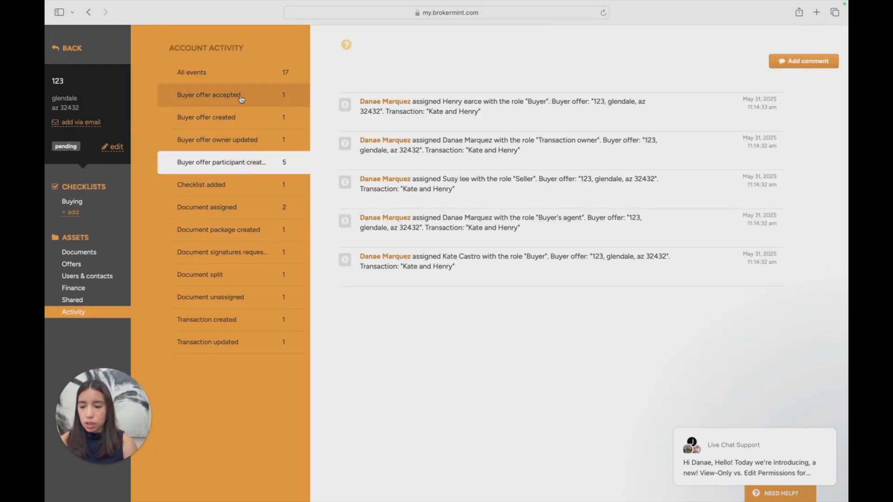
click(242, 80)
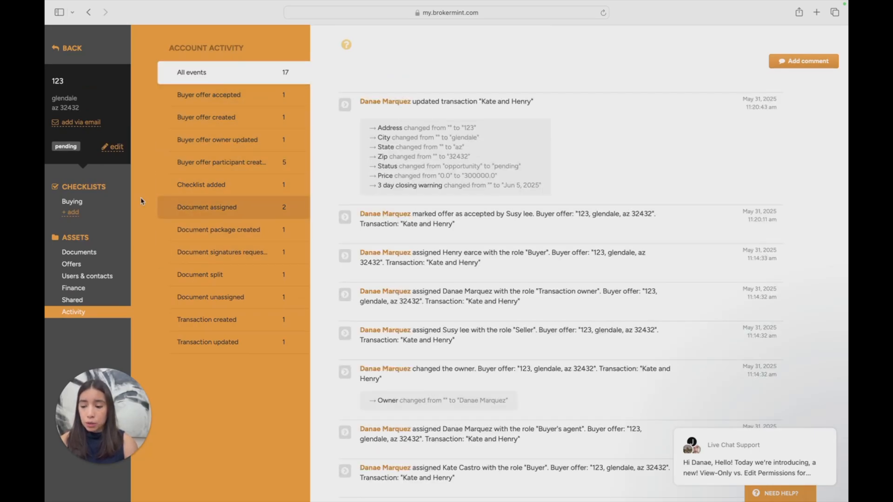
Delete only the document from the Buyers Advisory task in the Buying checklist, keeping the task
click(115, 202)
click(440, 139)
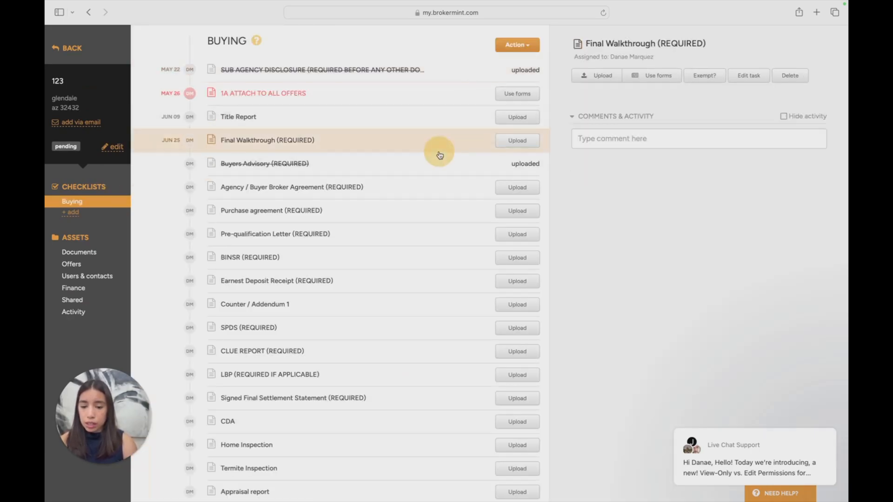
click(442, 163)
click(772, 76)
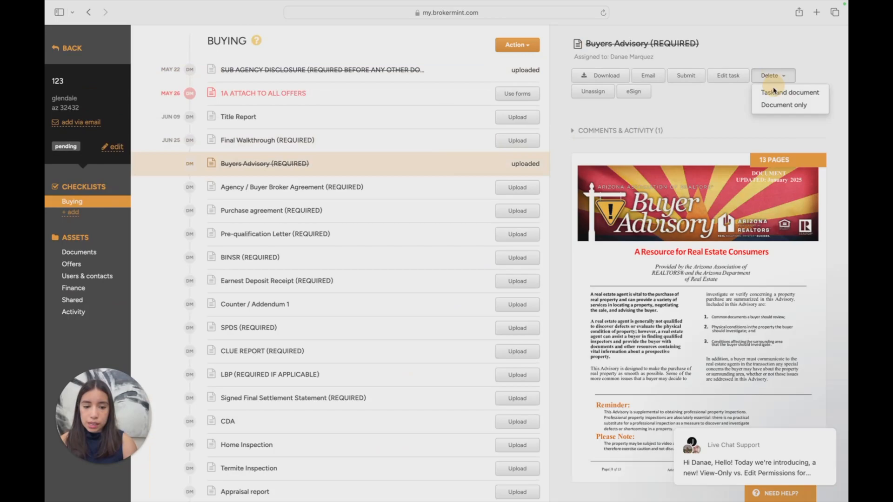
click(781, 104)
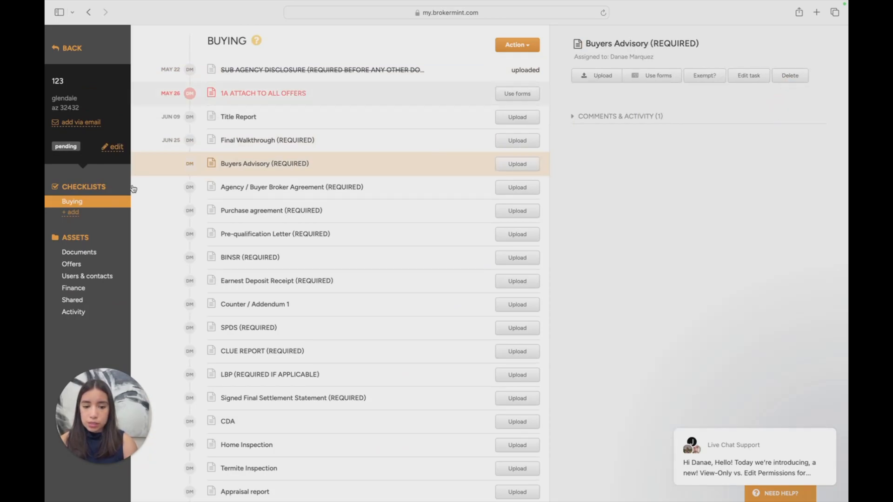
Check the activity log for the document deletion and look over the whole Buying checklist
click(93, 312)
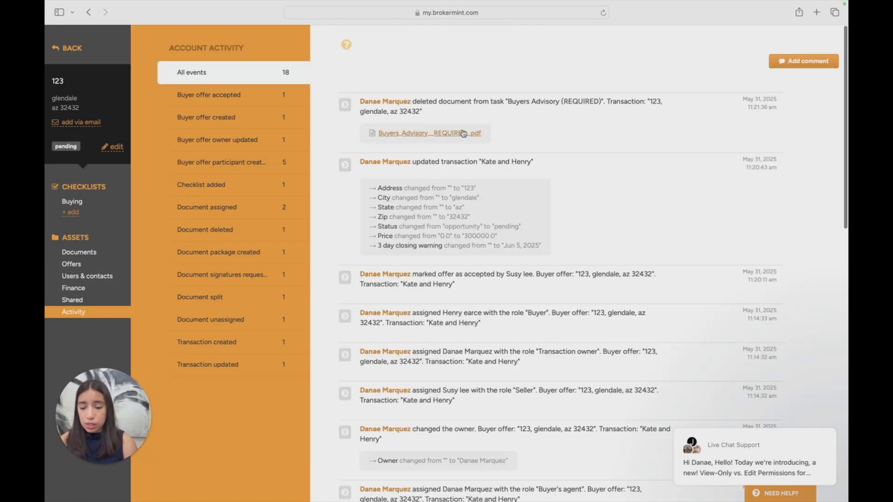
click(72, 201)
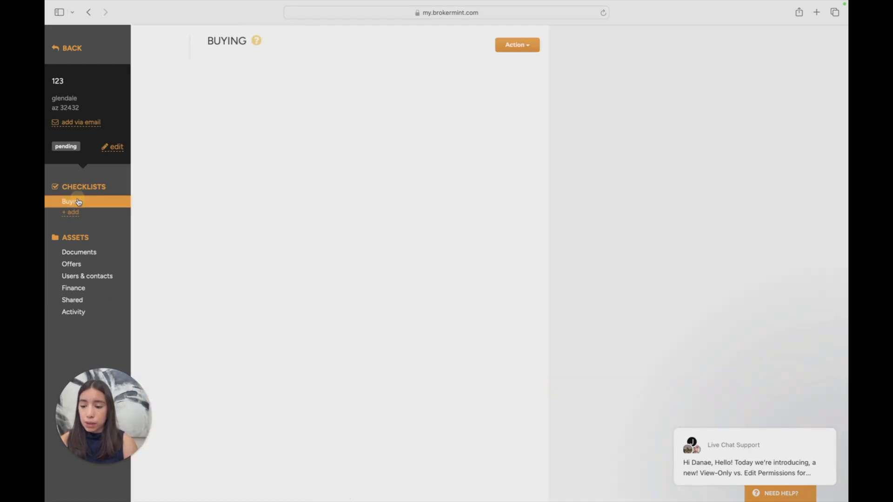
scroll(314, 163, down, 1)
scroll(279, 172, down, 1)
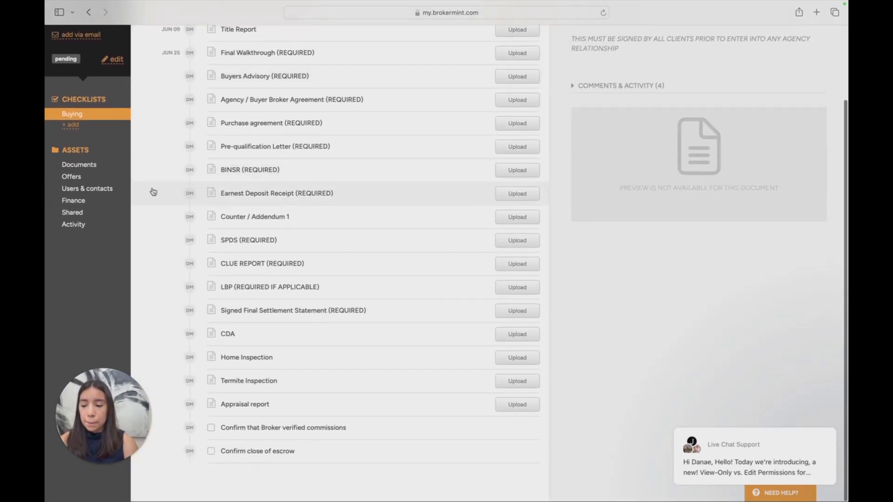
Look through the transaction's documents, its offers, and its users and contacts
click(108, 166)
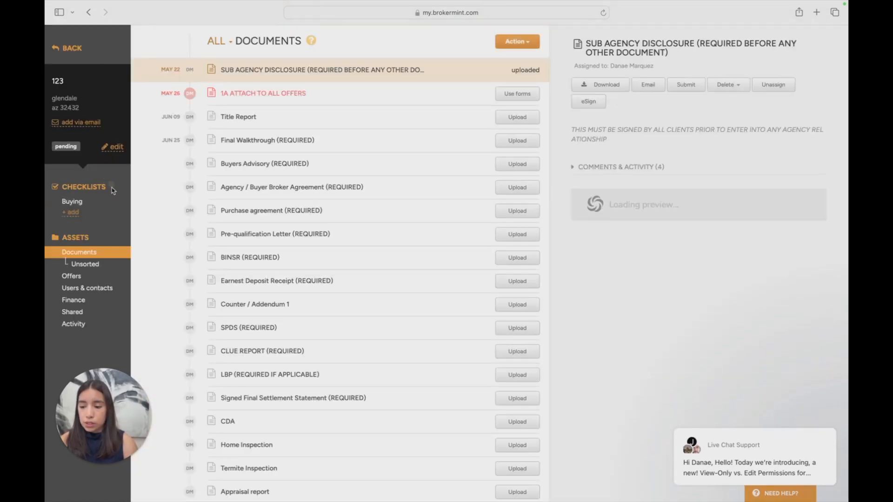
click(114, 269)
click(104, 276)
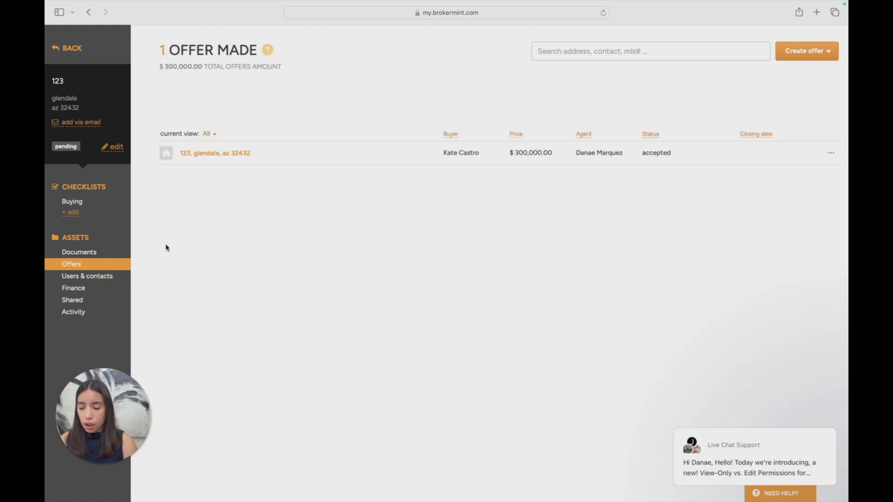
click(100, 275)
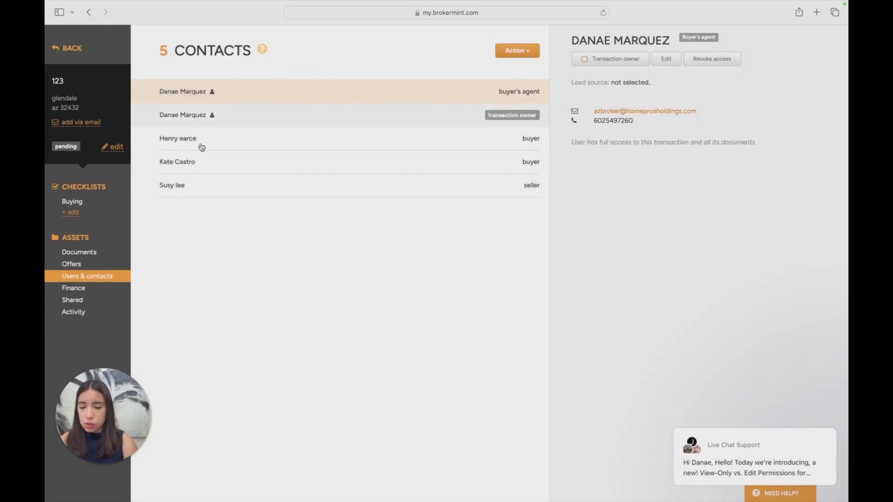
drag(373, 225, 325, 244)
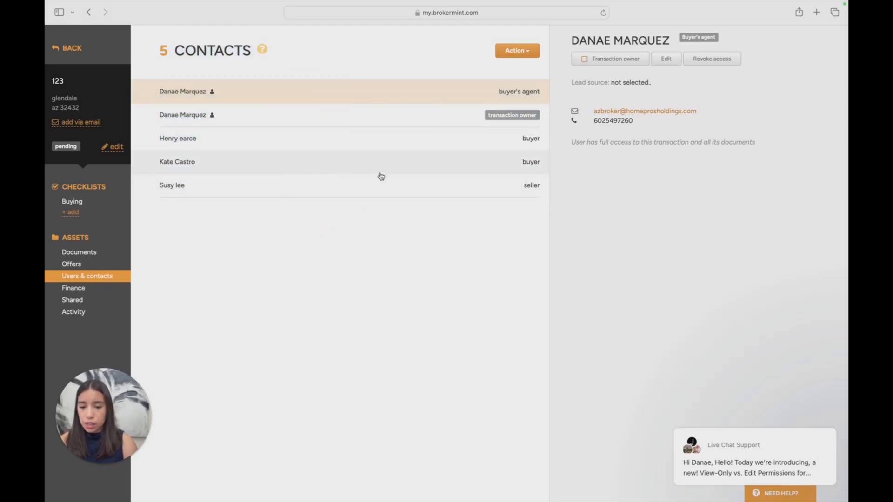
View the available recipients for a new email from the transaction's contacts, and close the email unsent
click(529, 54)
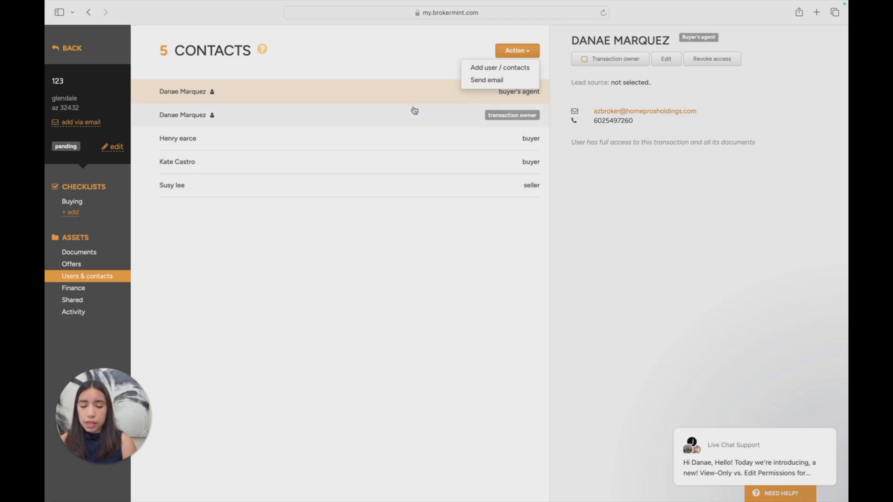
click(522, 80)
click(343, 112)
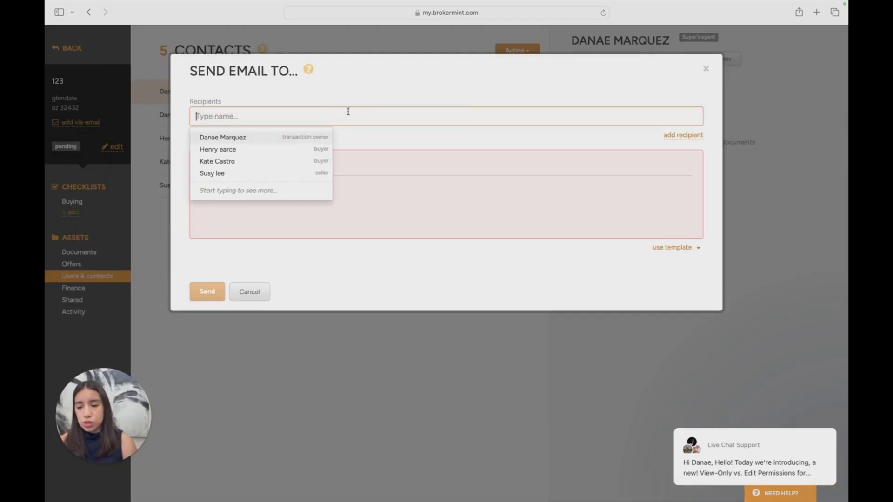
click(707, 69)
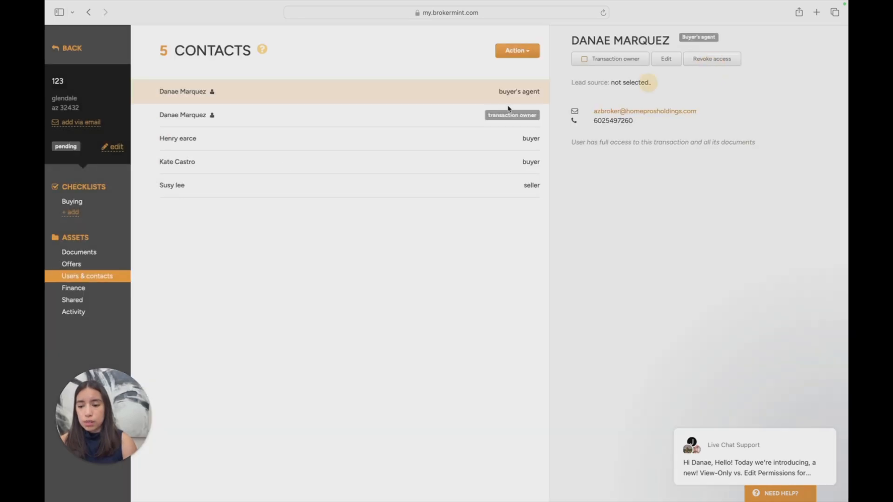
View which documents can be added to an email of the Sub Agency Disclosure, and close it without sending
click(93, 205)
click(657, 85)
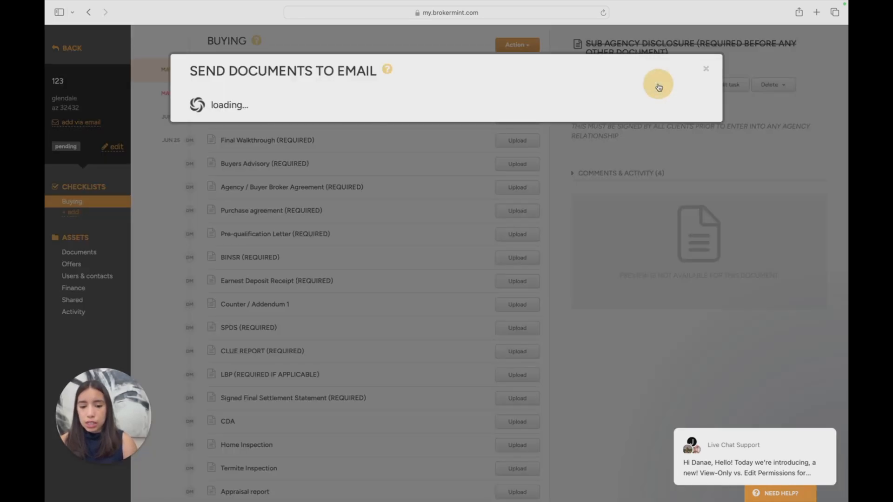
click(687, 132)
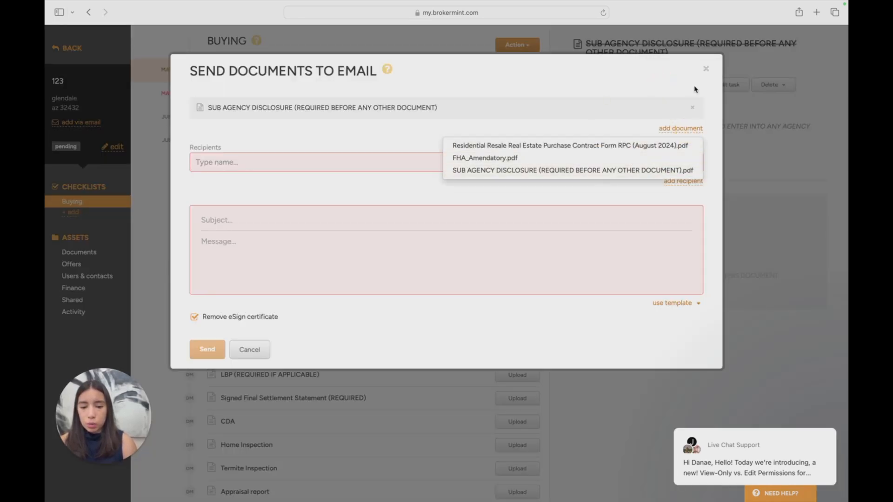
click(707, 69)
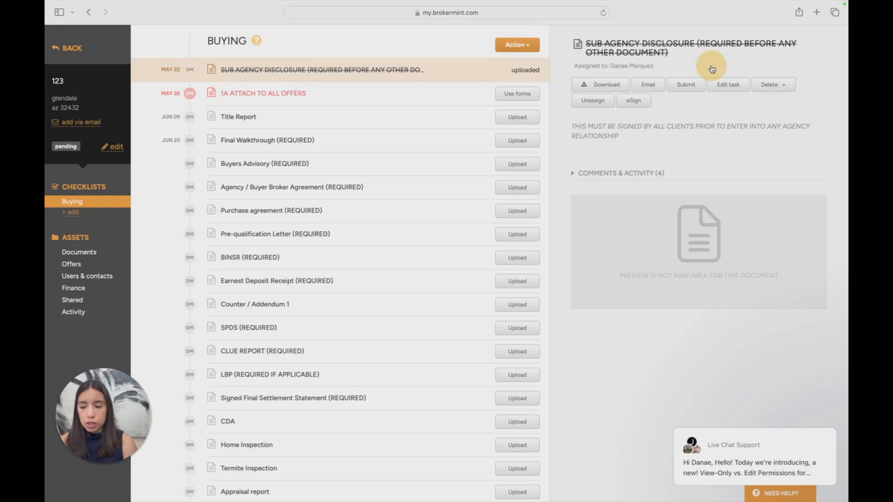
Reopen the email form from the transaction's contacts to compare it, and close it unsent
click(105, 276)
click(534, 52)
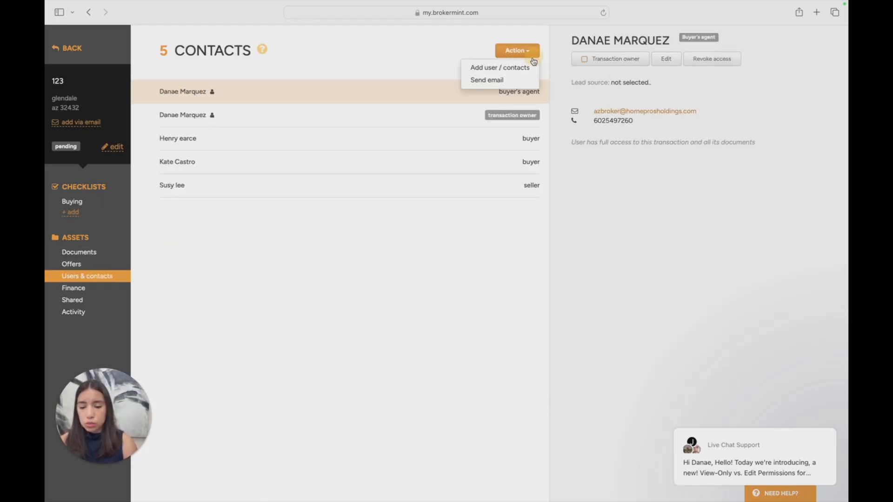
click(518, 80)
click(706, 69)
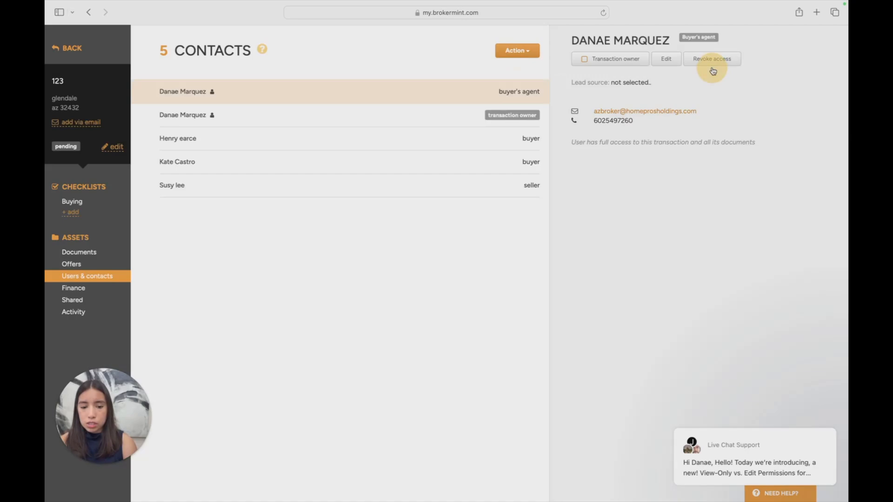
Look through the transaction's Finance, Shared, Activity, Offers and Unsorted documents sections
click(74, 288)
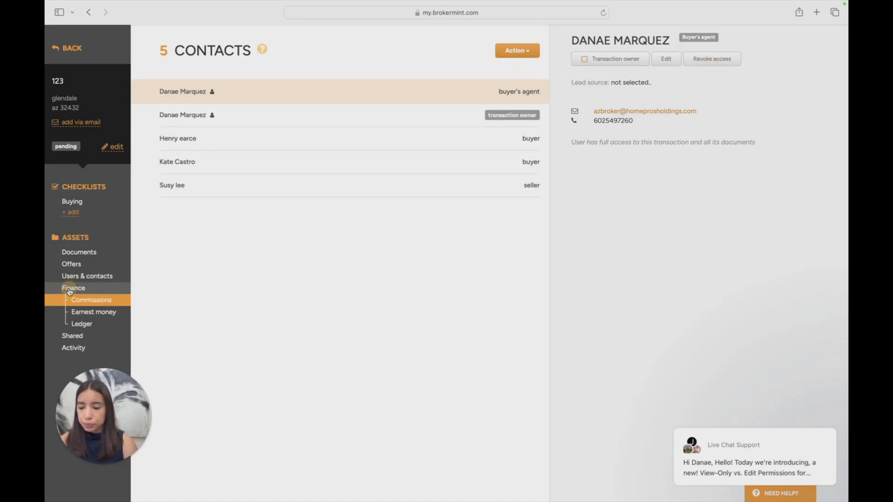
click(103, 336)
click(93, 312)
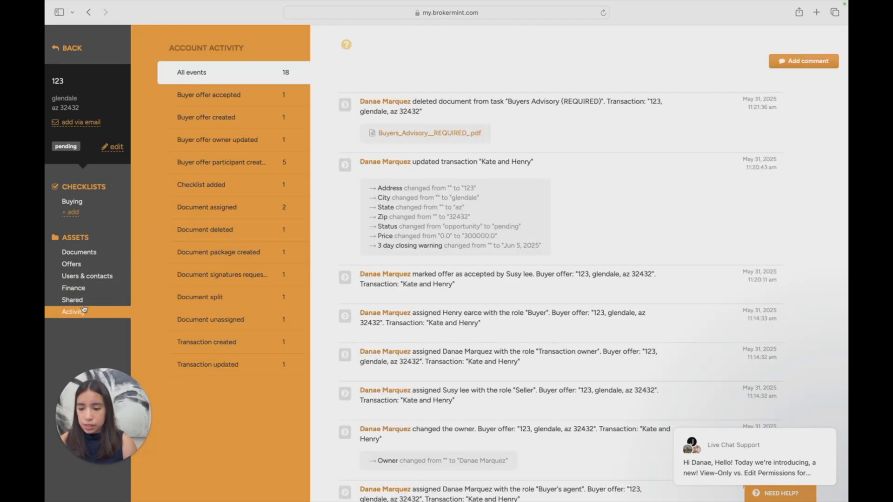
click(103, 251)
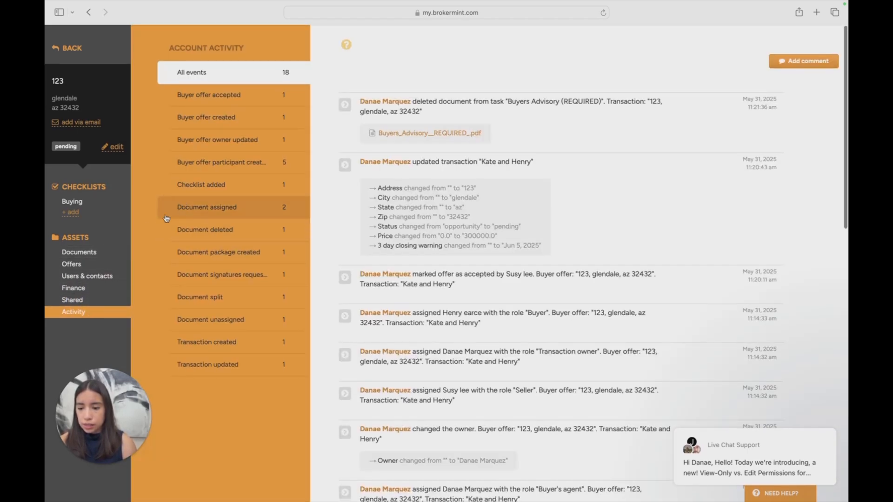
click(94, 275)
click(92, 252)
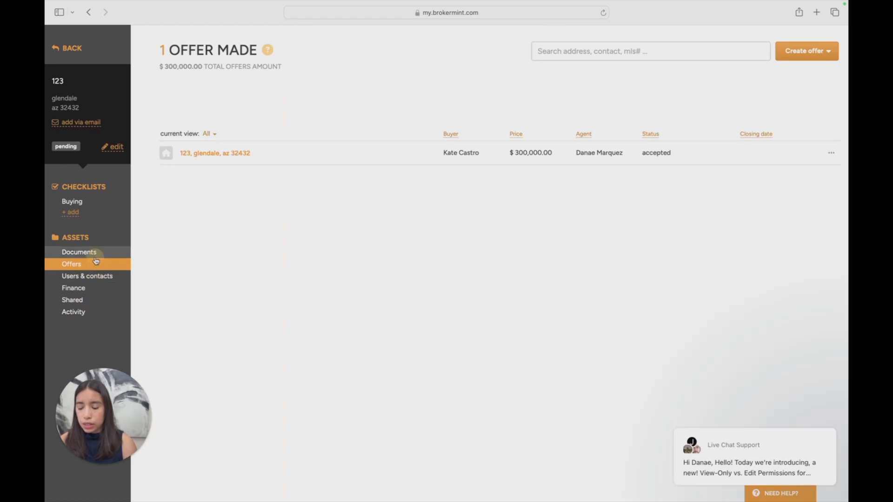
click(85, 264)
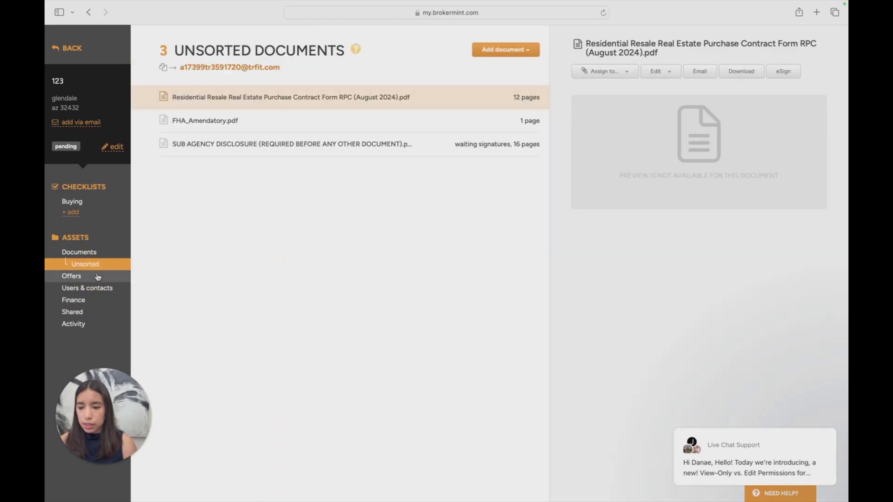
Show the transaction's email address for adding documents and select the whole address
click(93, 123)
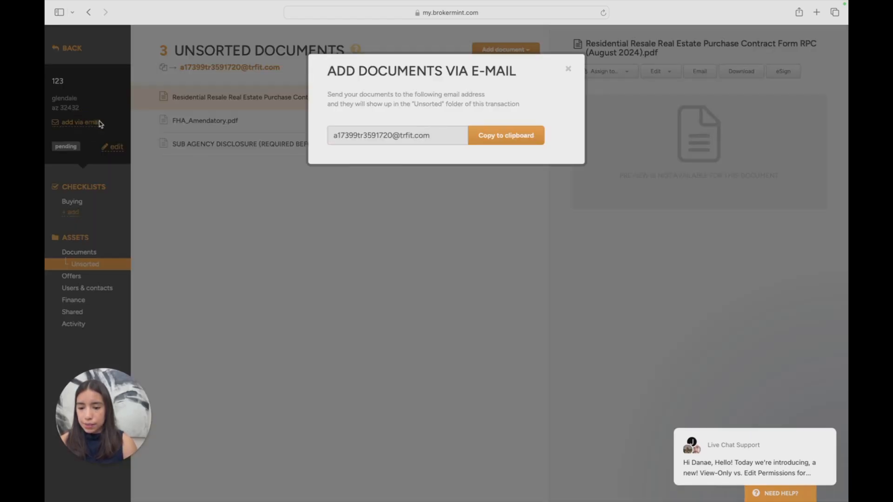
drag(454, 136, 330, 135)
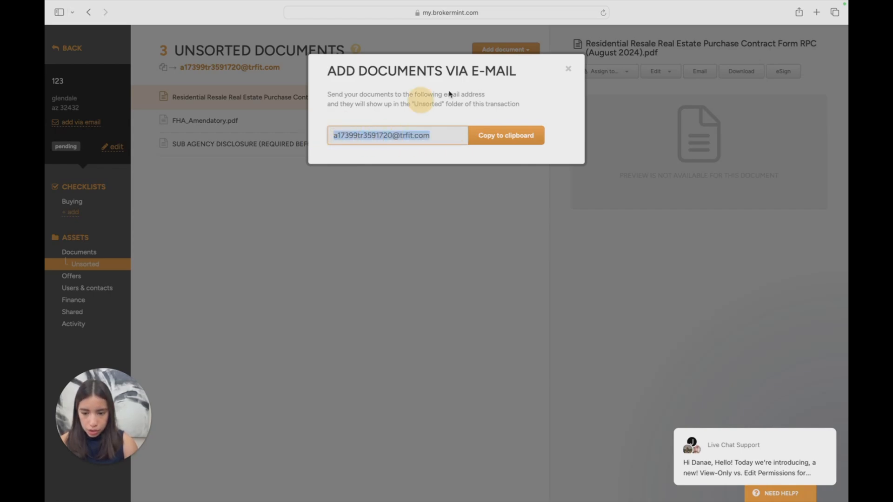
Close the email-address dialog and highlight the transaction's email address shown above the unsorted documents list
click(568, 69)
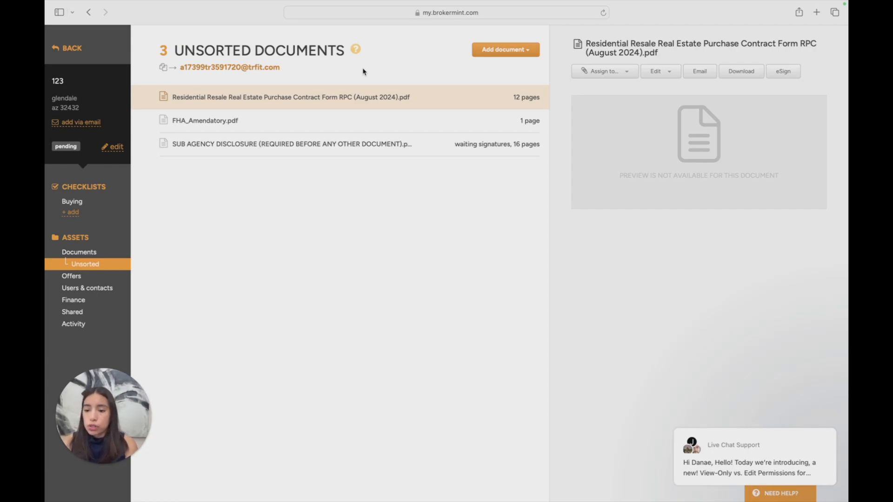
drag(176, 67, 280, 67)
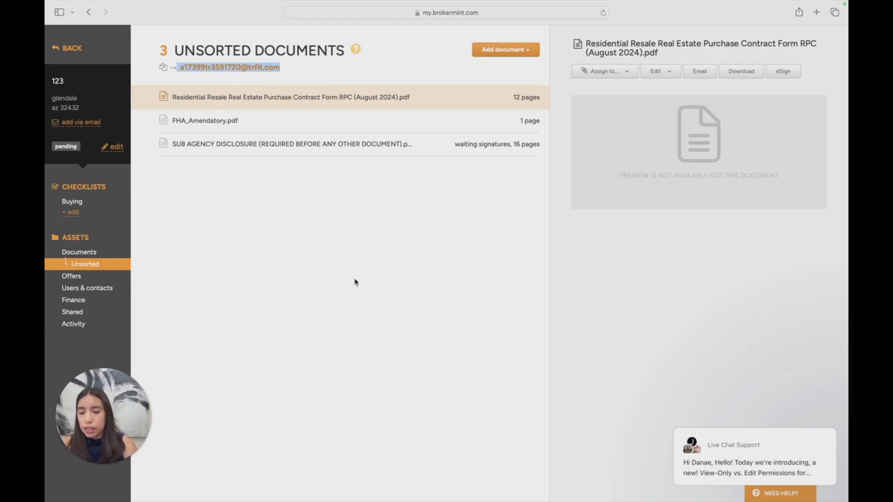
click(202, 174)
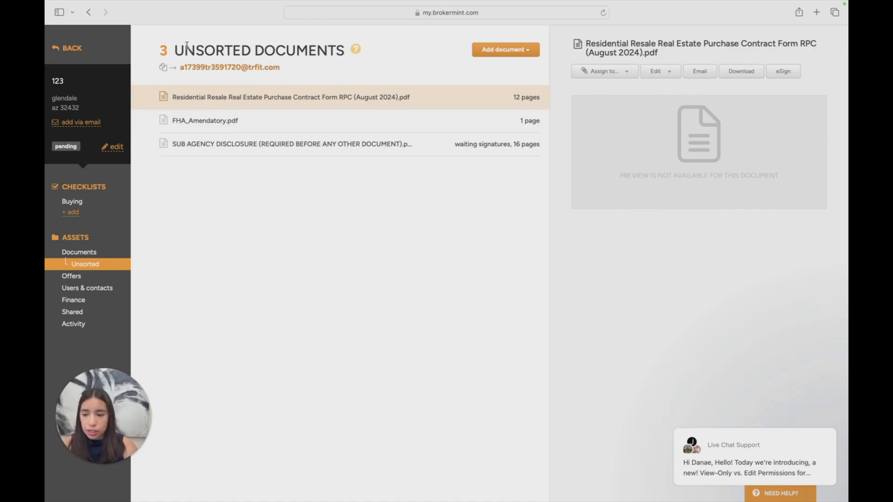
Take the browser out of full screen and show the Downloads folder in a Finder window beside the unsorted documents
mouse_move(64, 3)
click(79, 26)
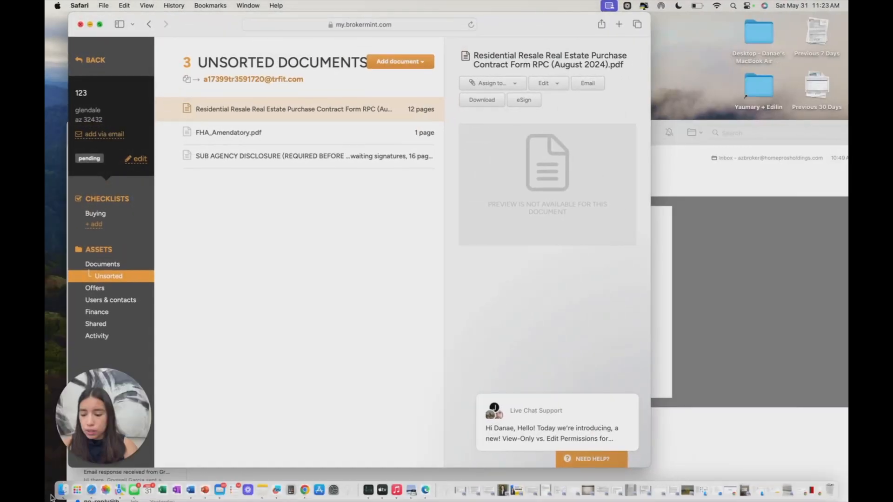
click(63, 489)
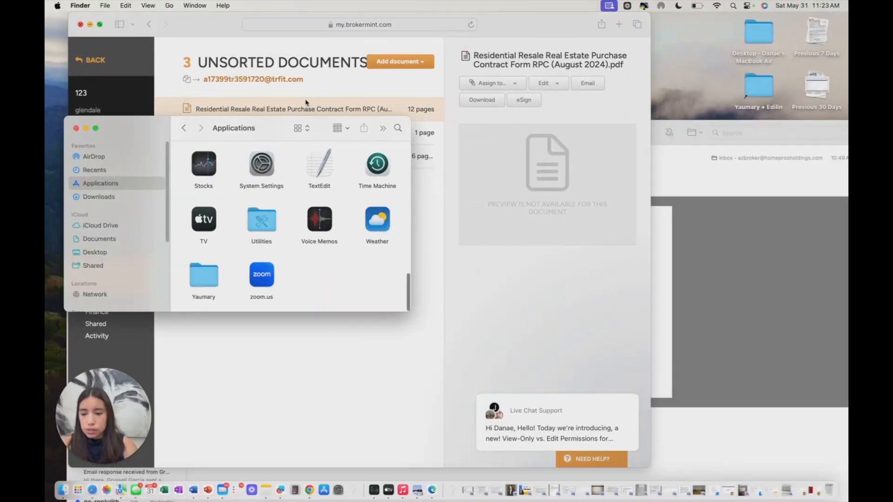
drag(274, 131, 669, 94)
click(526, 166)
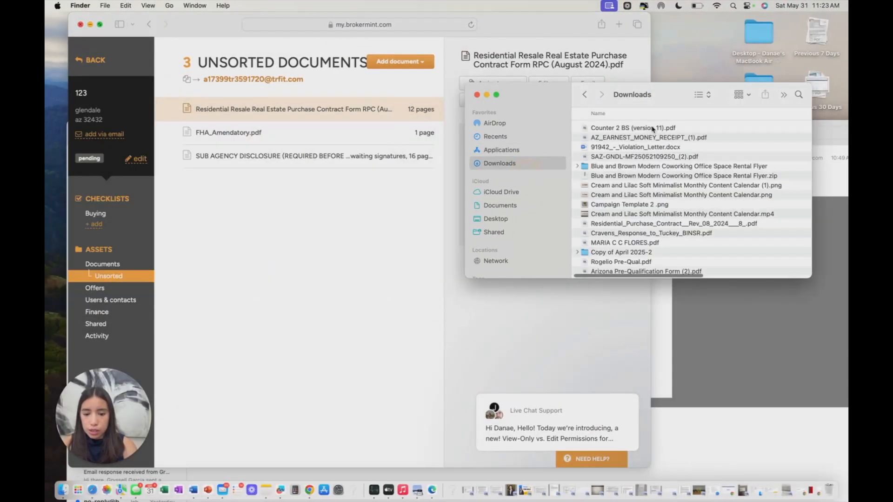
Upload SPDS (1) (version 2).pdf from Downloads to the transaction's unsorted documents, and return the browser to full screen
drag(644, 141, 279, 216)
click(379, 249)
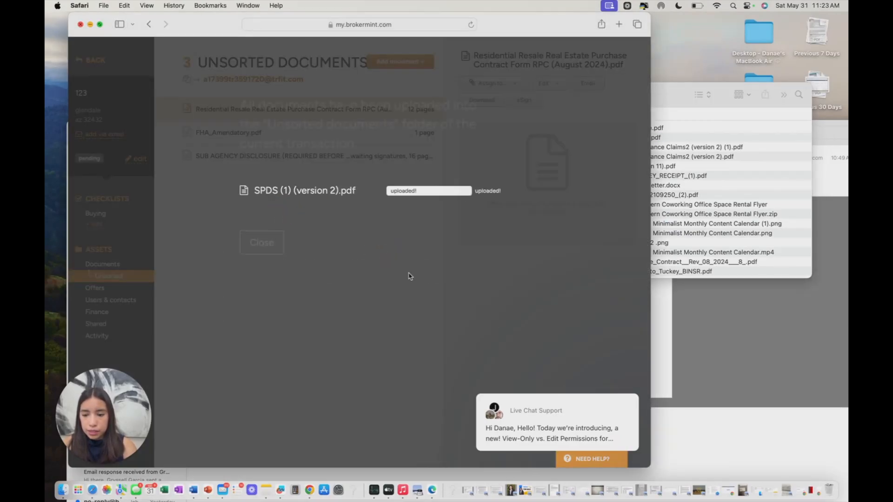
click(262, 243)
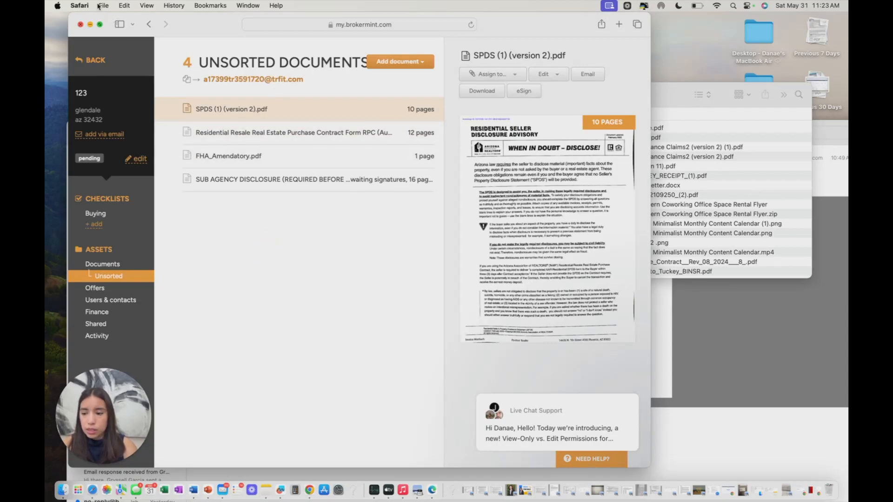
click(101, 25)
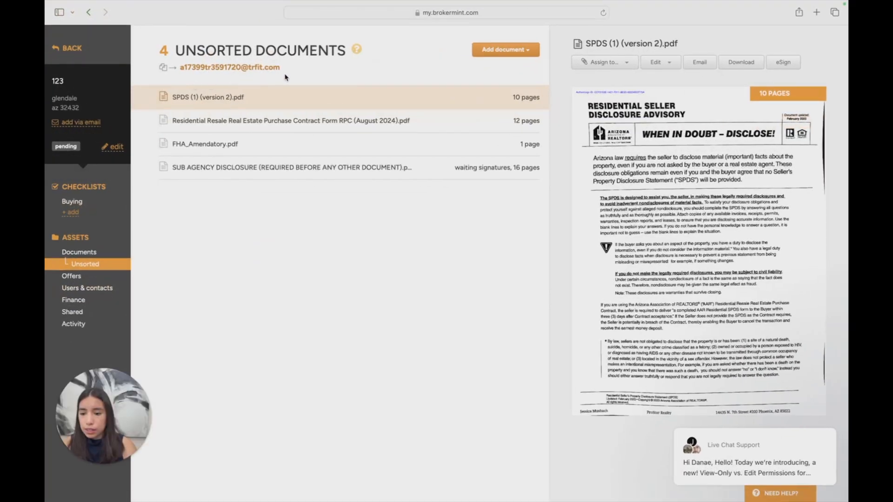
Highlight the transaction's document email address again, and look through all events in the transaction's activity log
drag(281, 68, 179, 70)
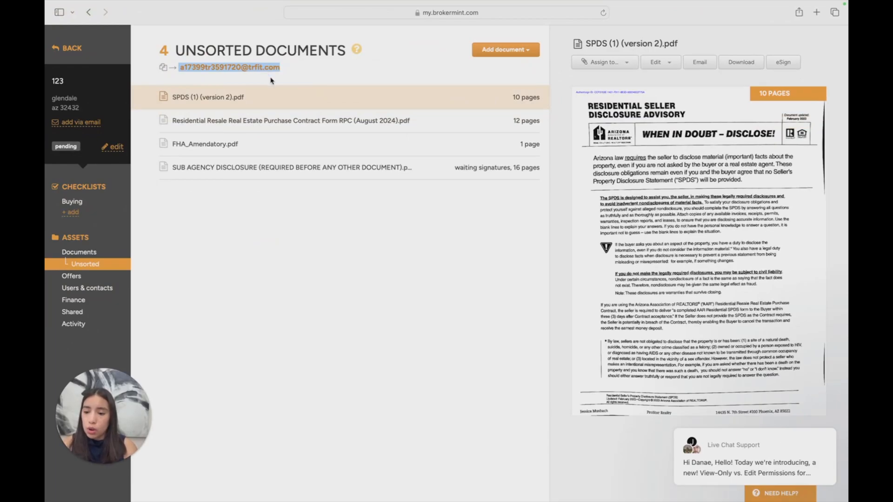
drag(292, 70, 200, 69)
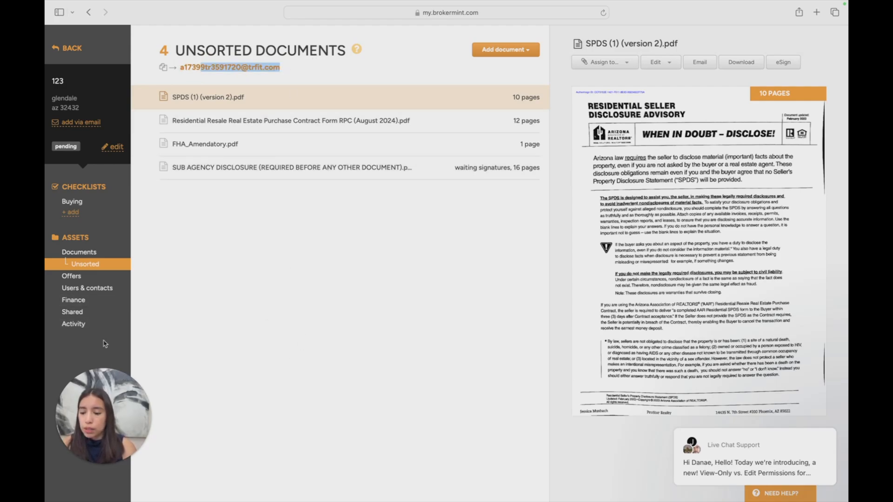
click(91, 325)
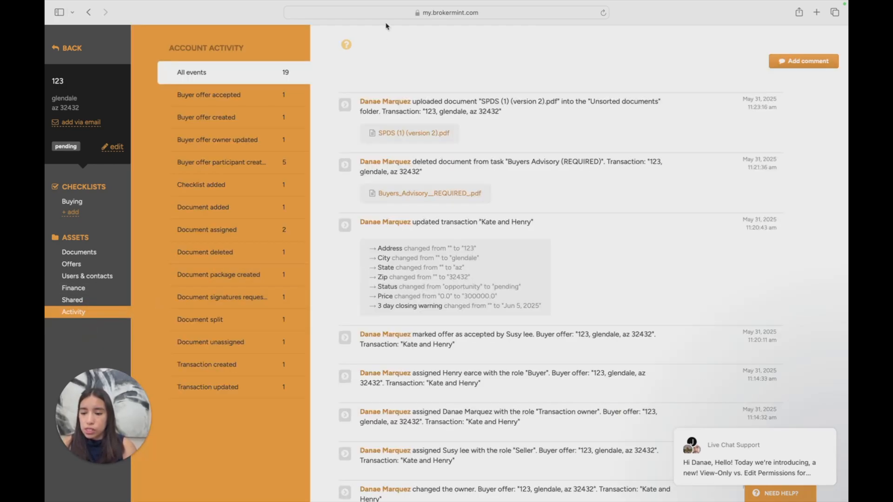
scroll(391, 94, down, 1)
scroll(399, 156, up, 1)
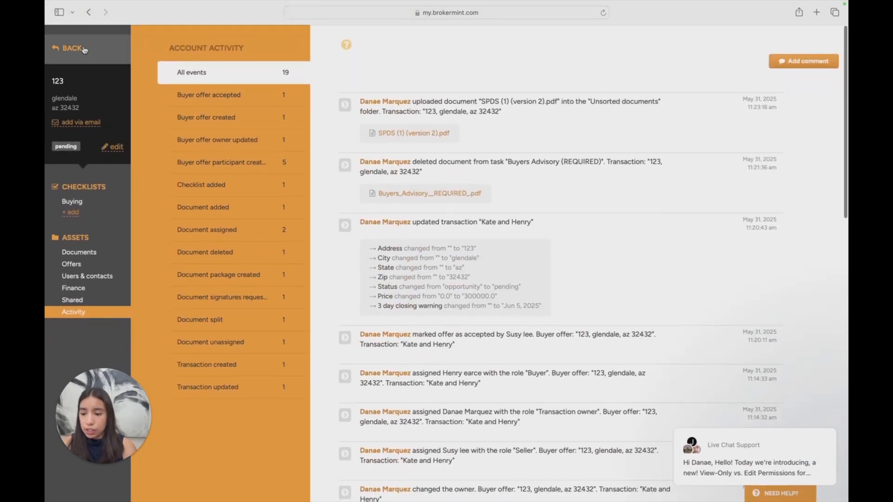